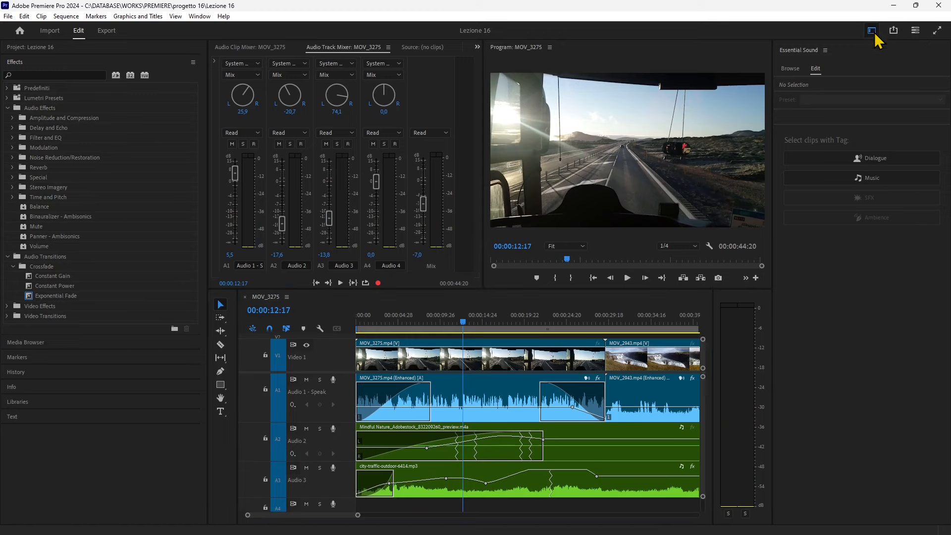
Step: Switch the layout to the Editing workspace
click(873, 33)
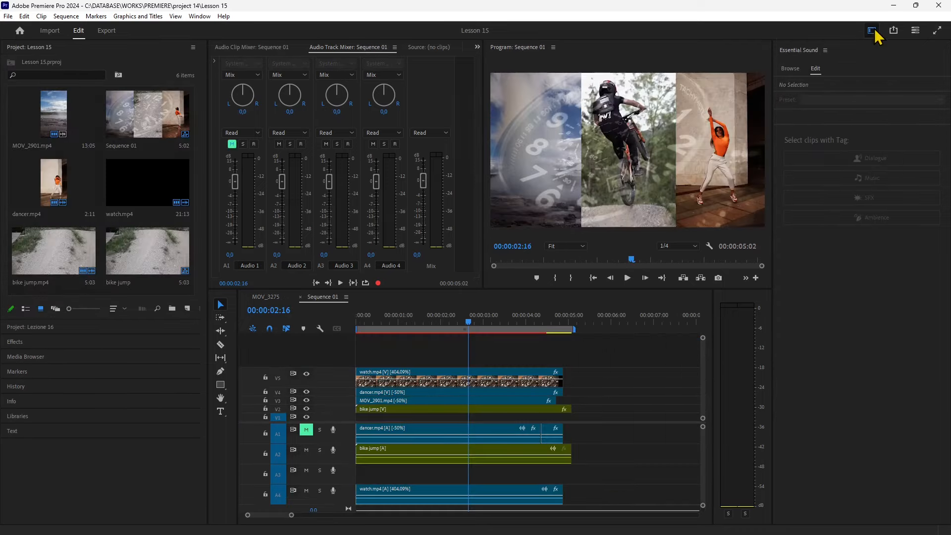
click(872, 30)
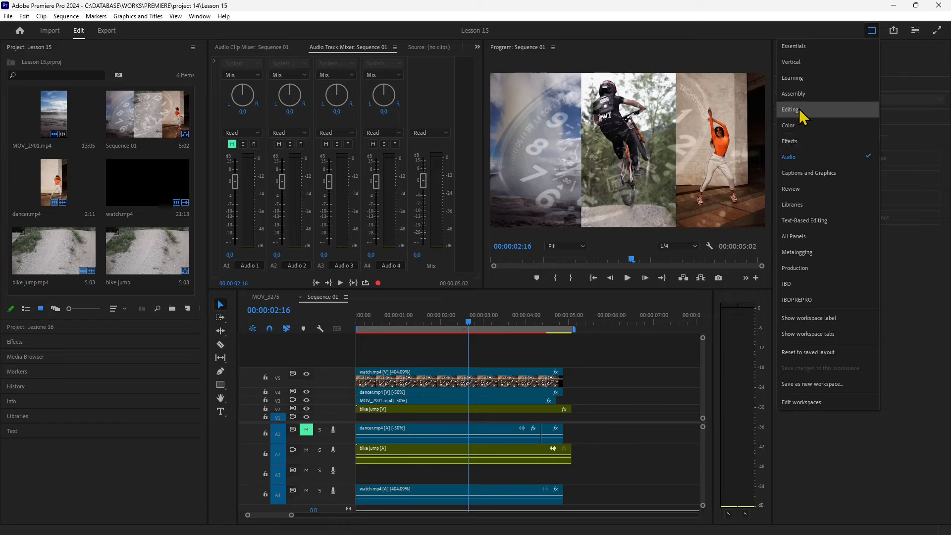
click(805, 128)
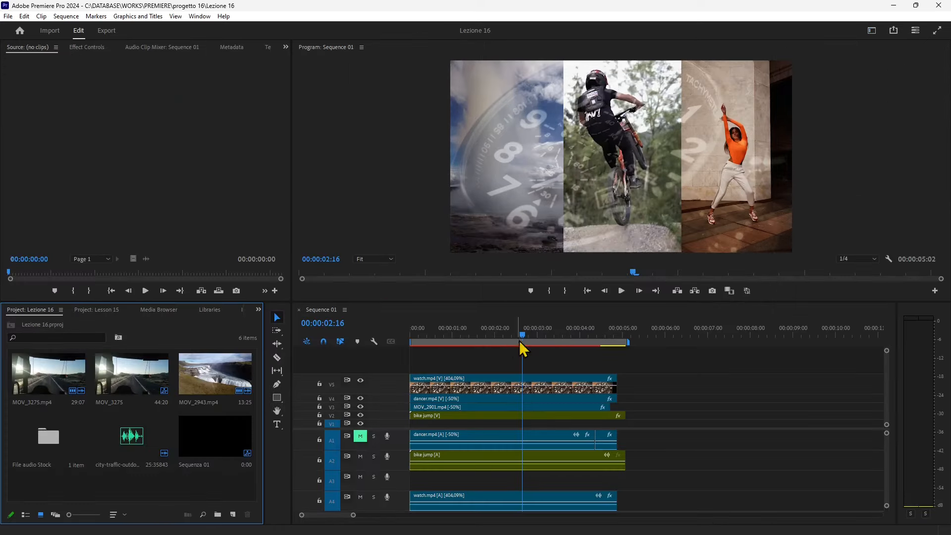
Step: Preview Sequence 01 at 00:00:02:21 and select the bike jump clip
drag(519, 337, 531, 371)
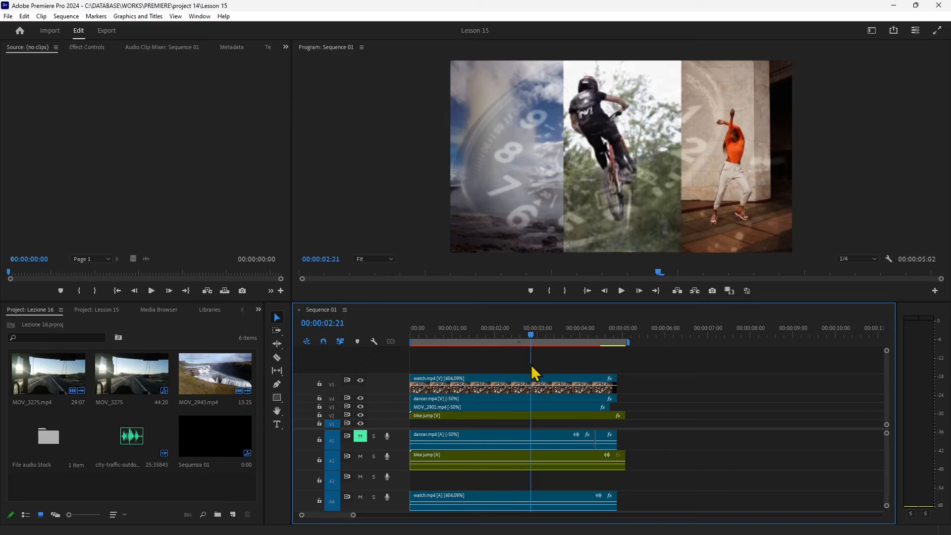
click(484, 419)
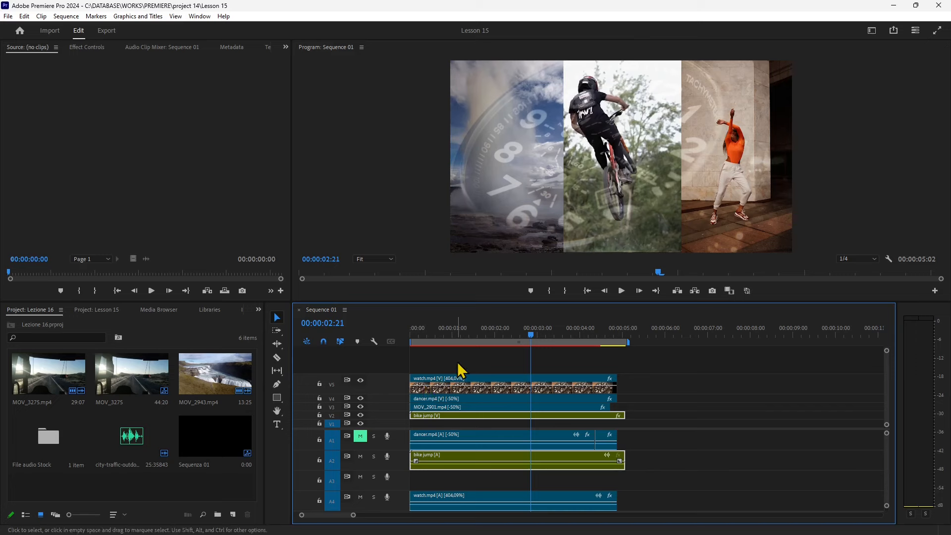
click(331, 240)
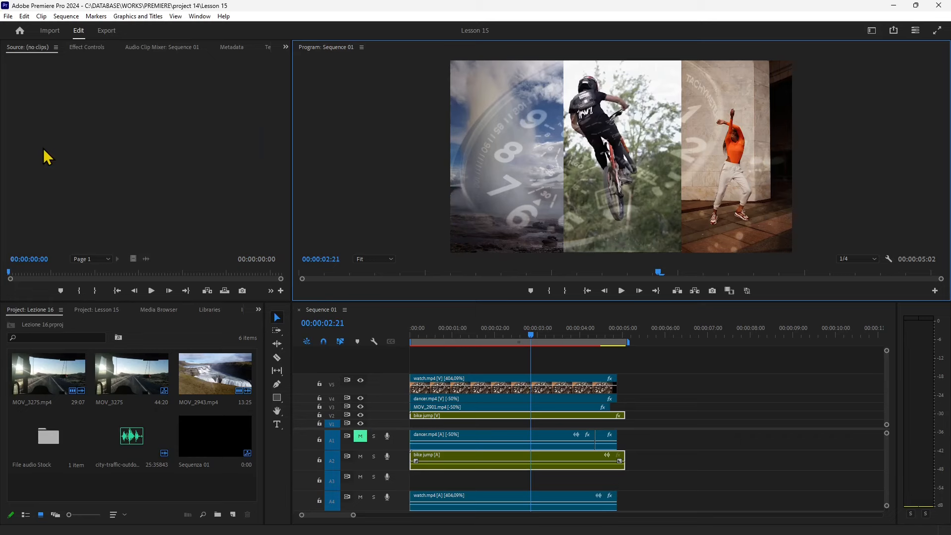
Step: Close all open projects
click(8, 17)
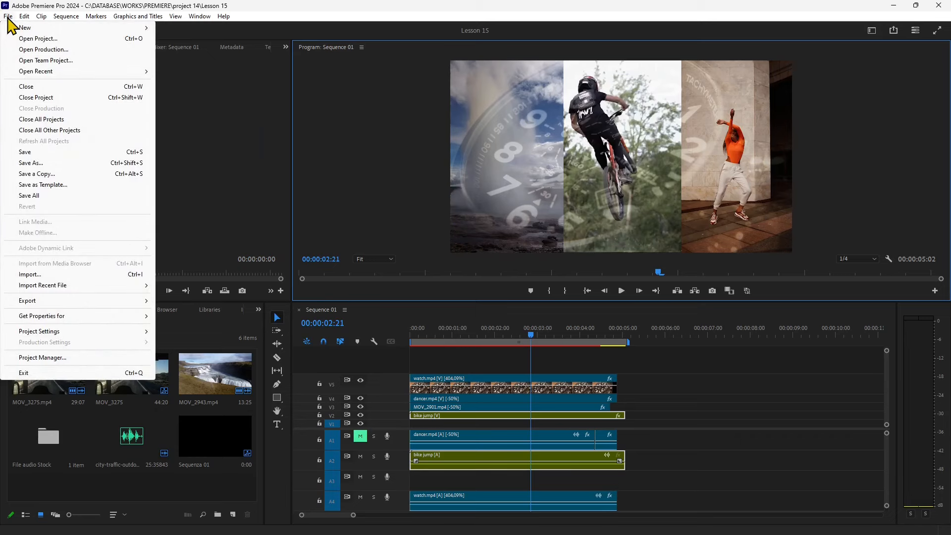
mouse_move(41, 74)
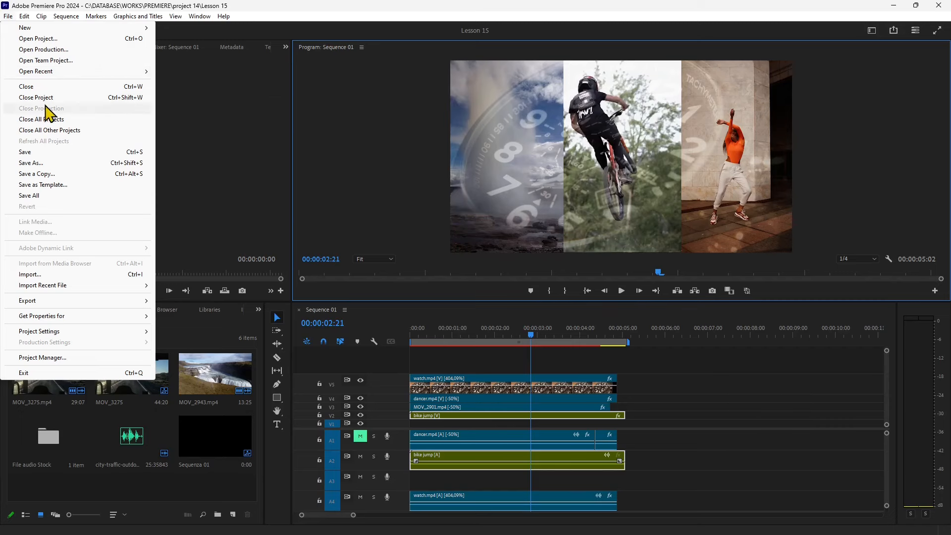
click(54, 121)
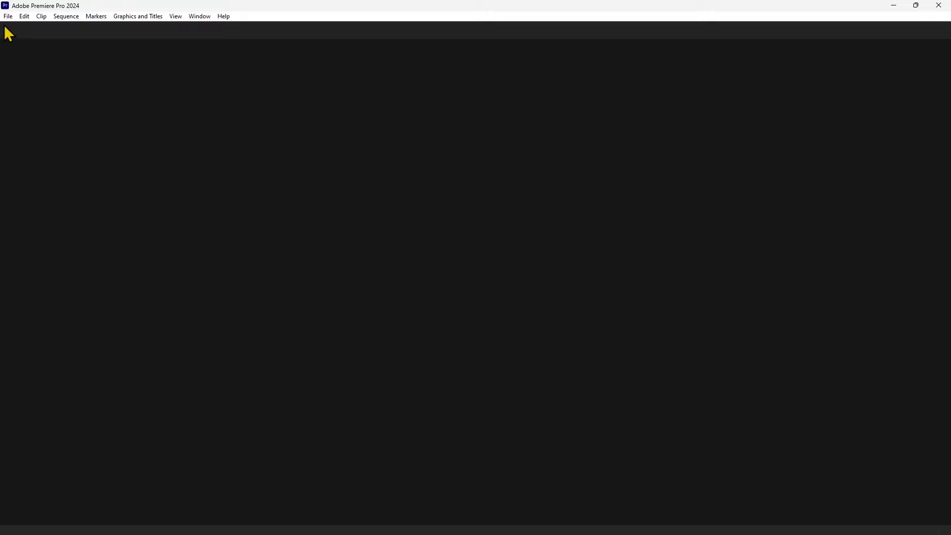
Step: Start a new project named "Lesson 16"
click(8, 16)
mouse_move(17, 36)
click(204, 28)
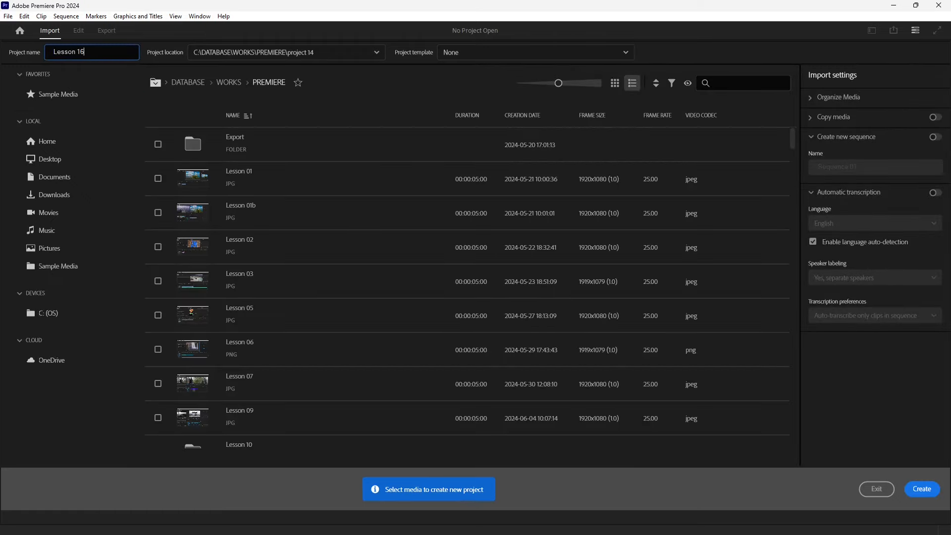
Step: Browse for the project location and create a folder named "project 16" inside the PREMIERE folder
click(218, 52)
click(239, 149)
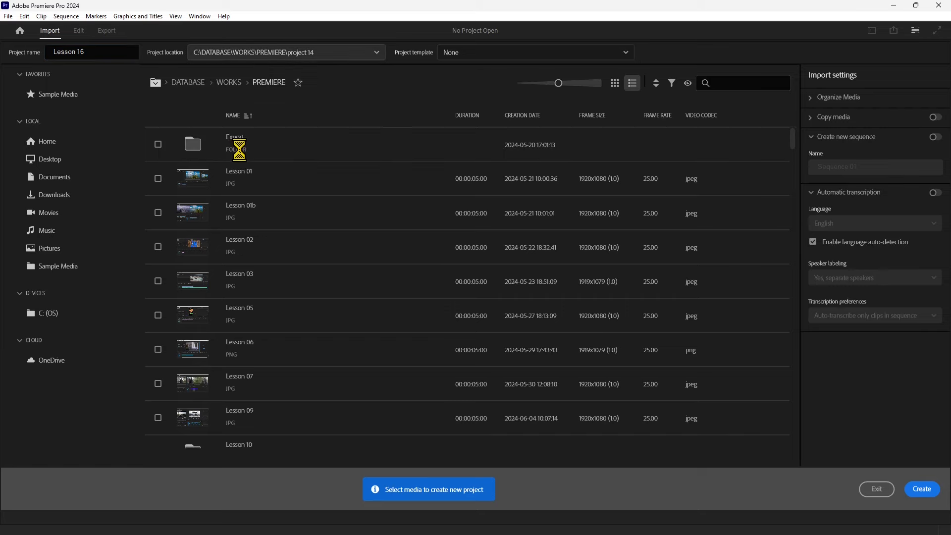
click(247, 49)
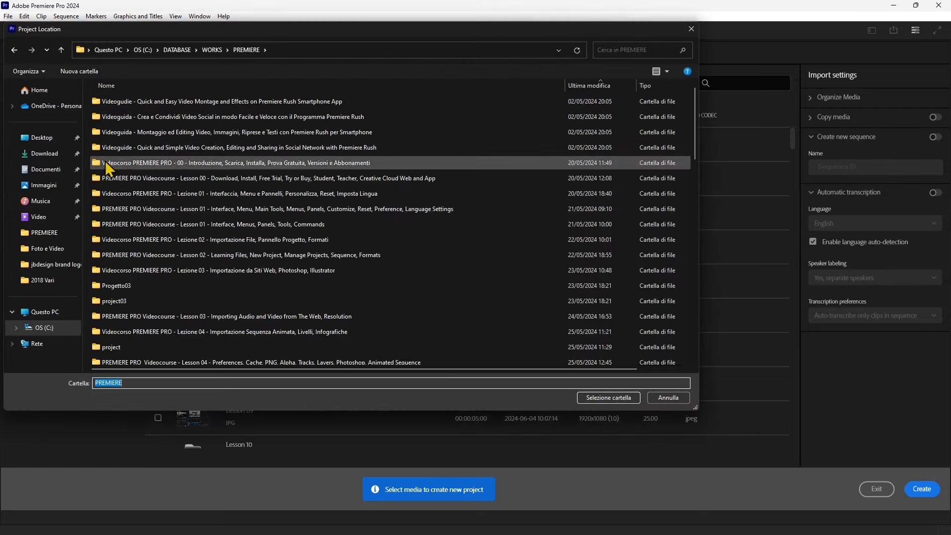
right_click(86, 169)
mouse_move(118, 265)
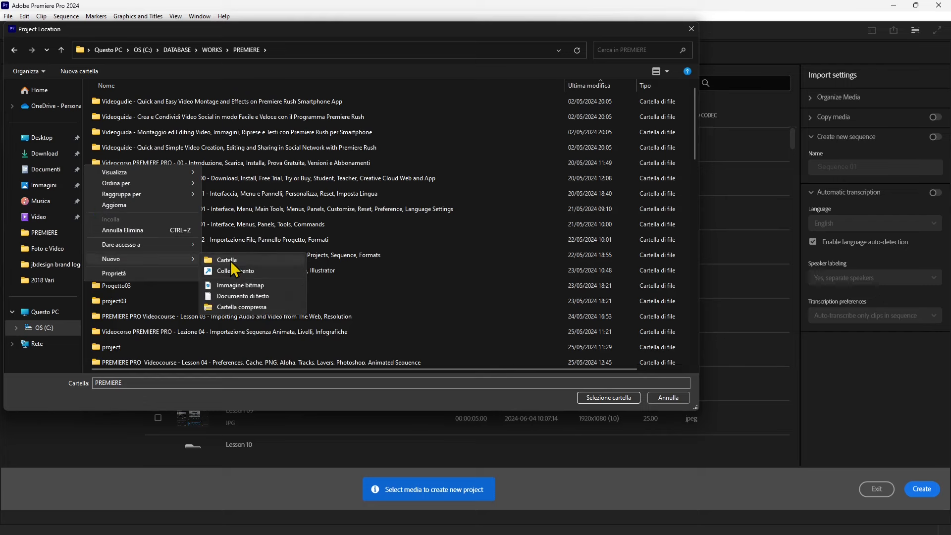
click(230, 265)
text(project 16)
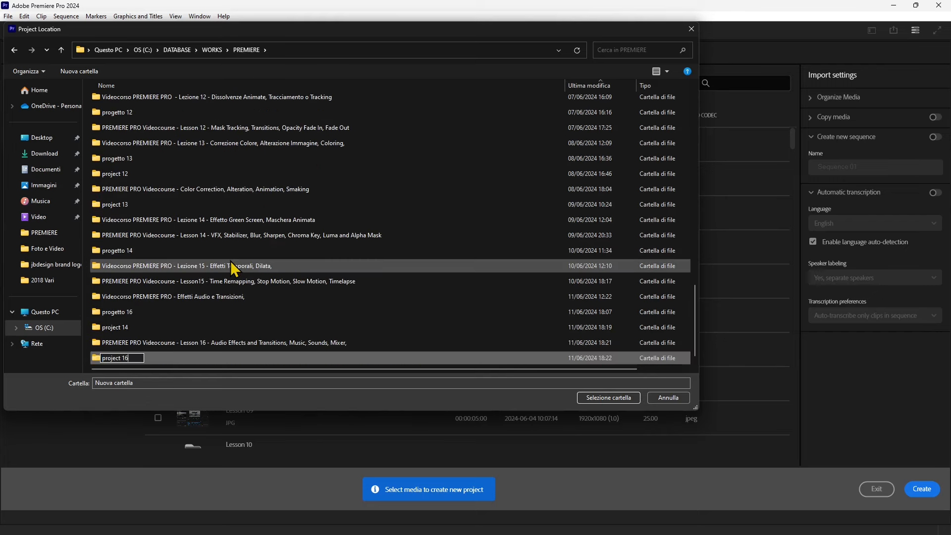
key(Return)
Step: Use the "project 16" folder as the project location and create the project
click(206, 327)
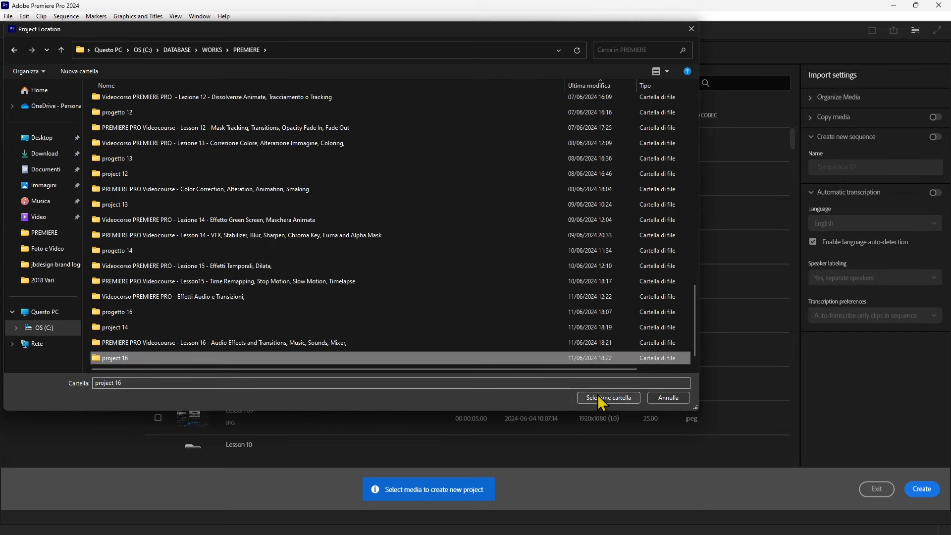
click(608, 397)
click(922, 488)
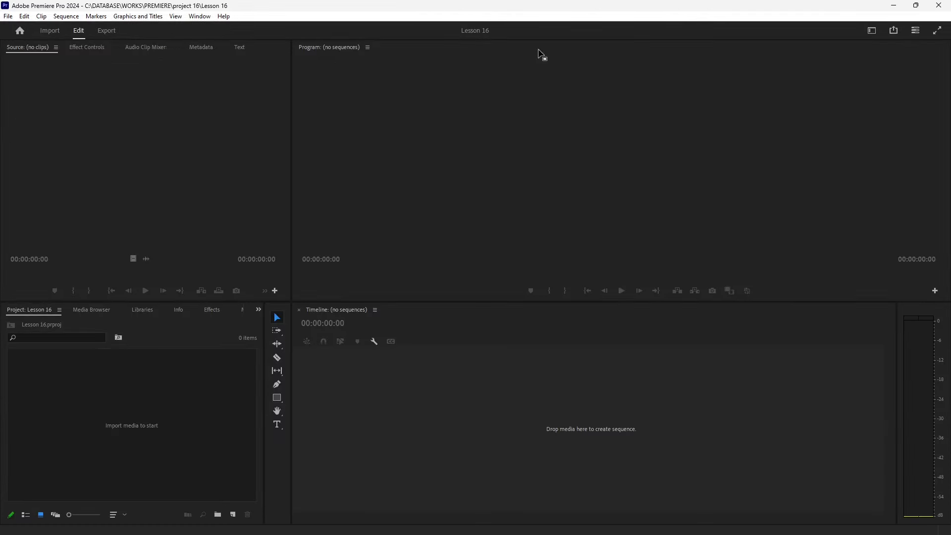
Step: Switch the layout to the Audio workspace
click(870, 33)
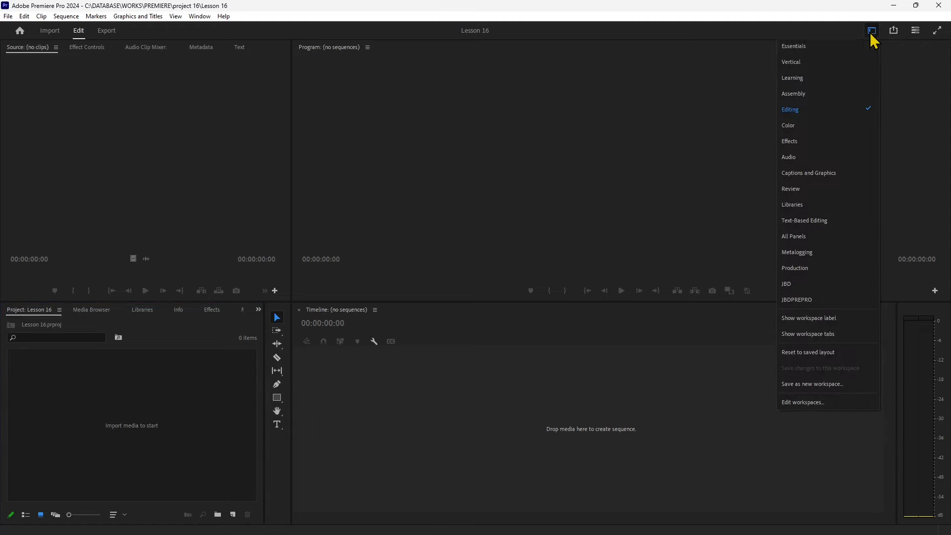
click(802, 157)
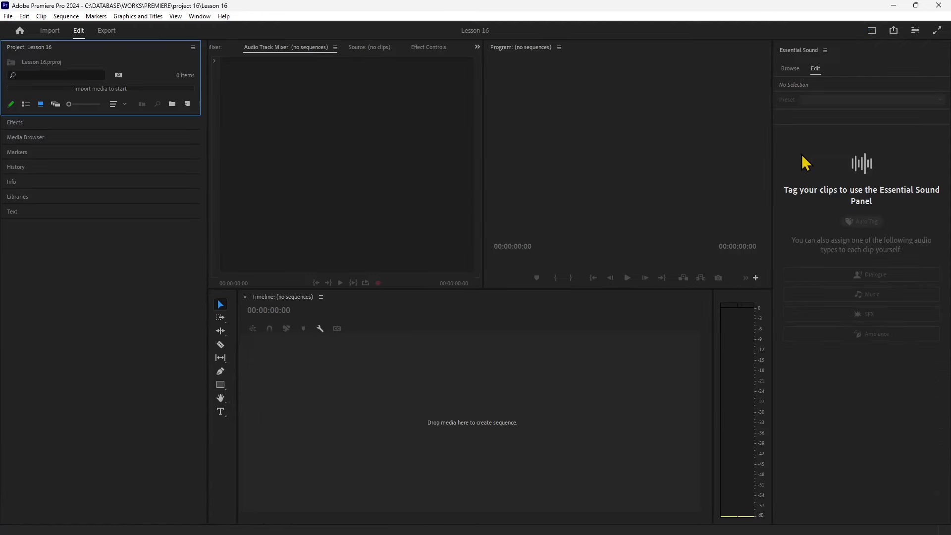
click(871, 33)
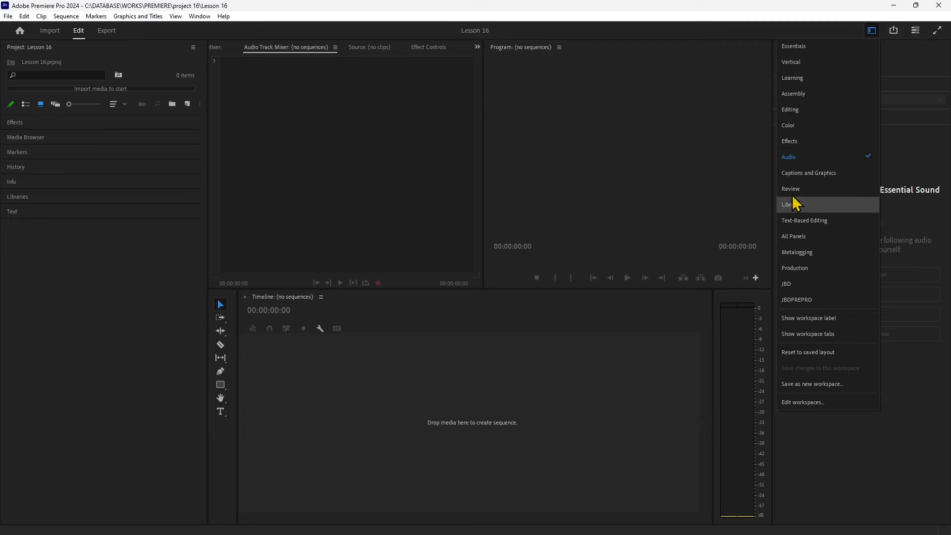
click(794, 158)
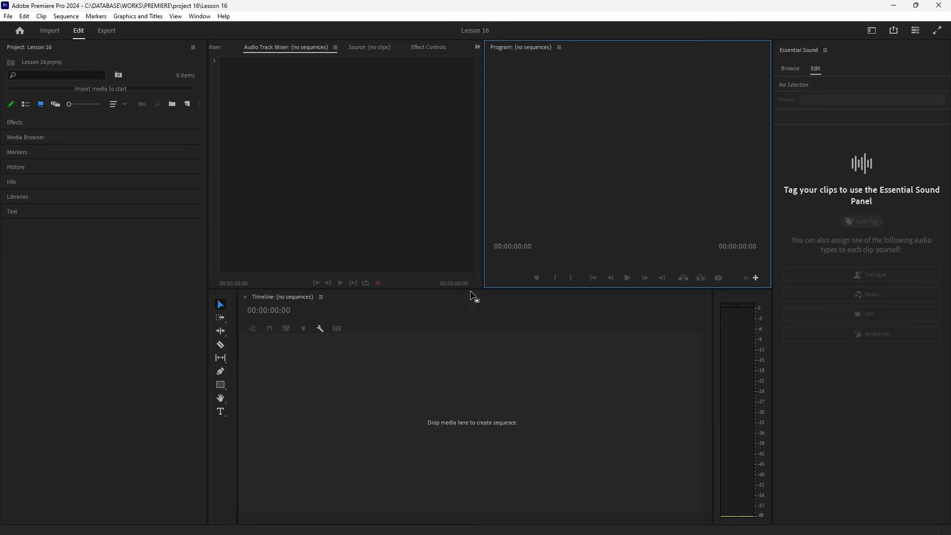
Step: Enlarge the Audio Track Mixer and Program panels vertically, making the Timeline panel shorter
drag(473, 289, 474, 335)
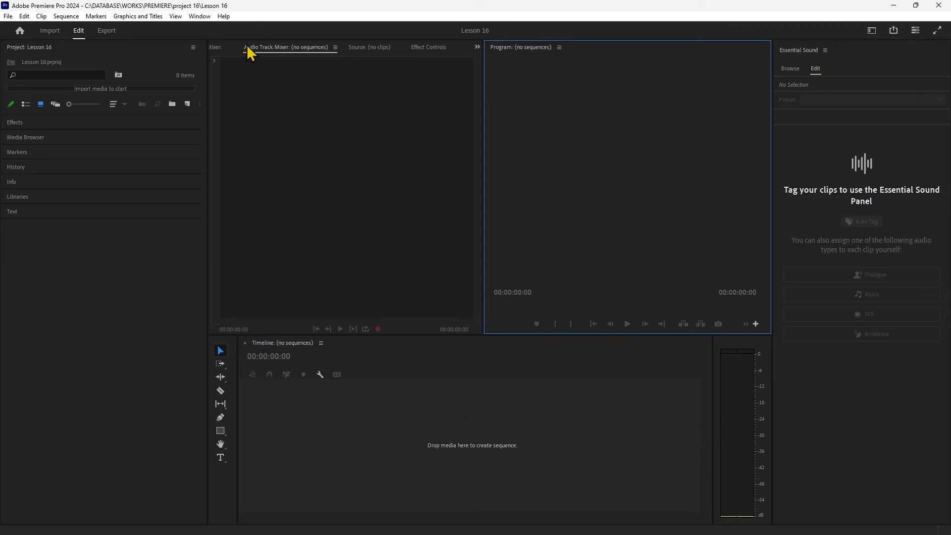
click(331, 157)
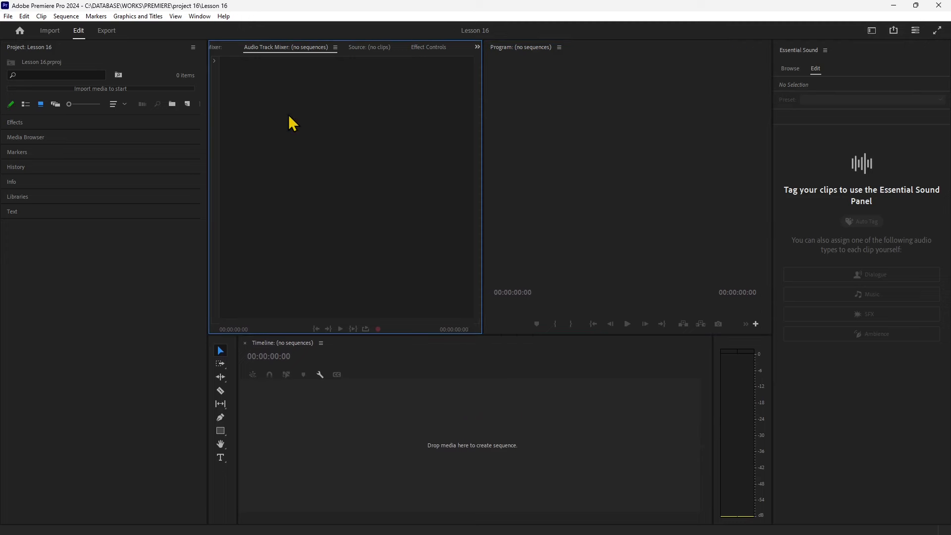
click(573, 193)
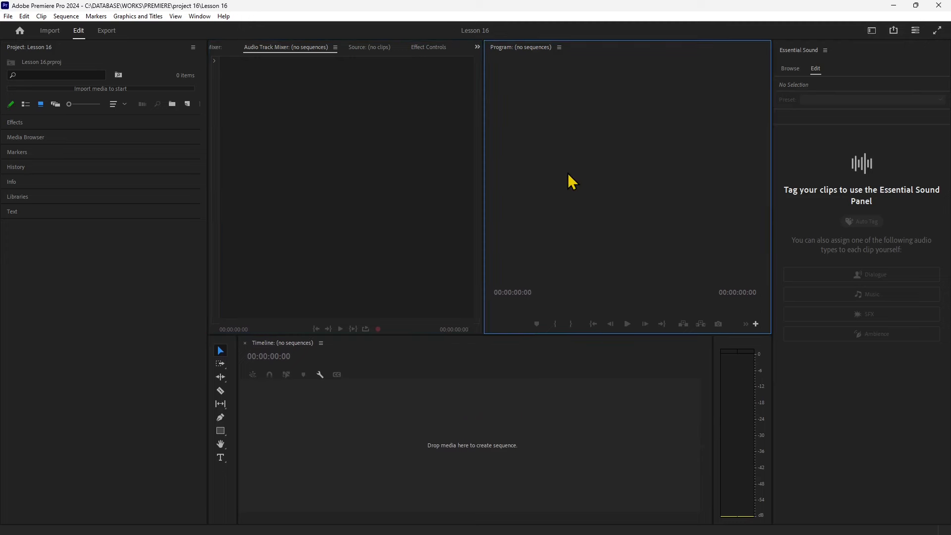
Step: Import the MOV_3275 video from the "Foto e Video" folder in WORKS into the project
click(52, 60)
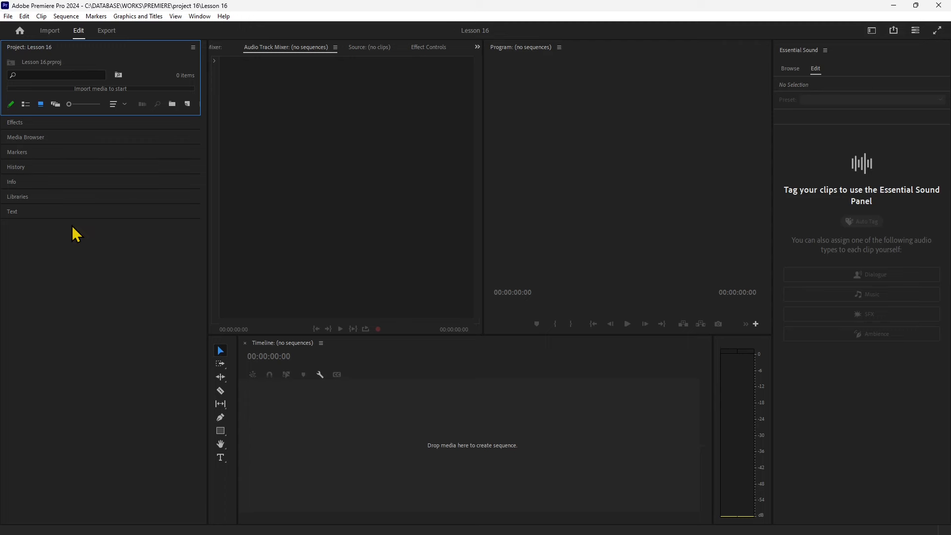
right_click(143, 82)
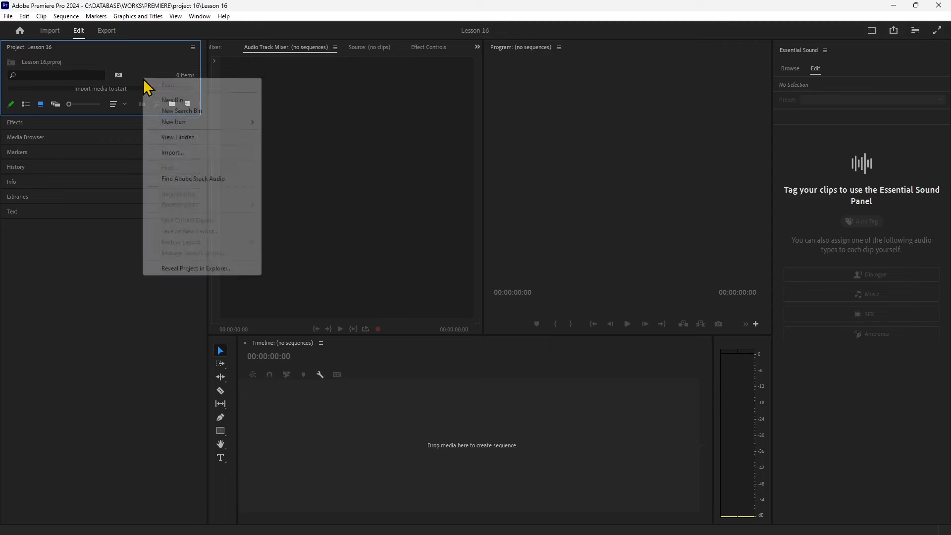
click(171, 153)
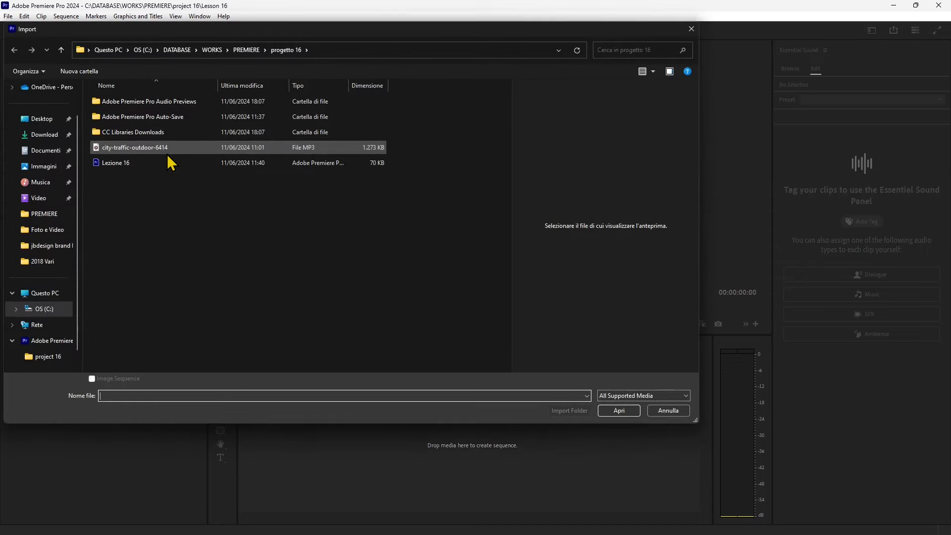
click(212, 50)
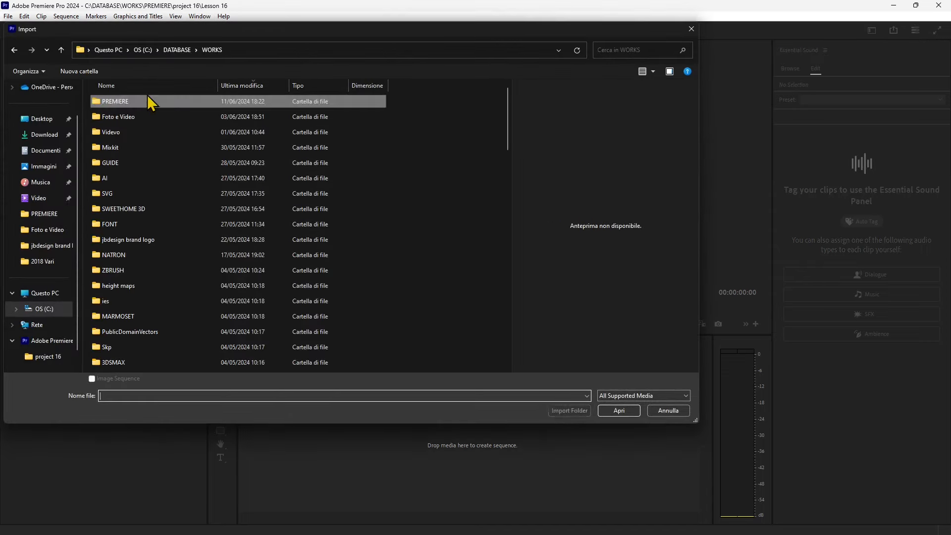
double_click(121, 118)
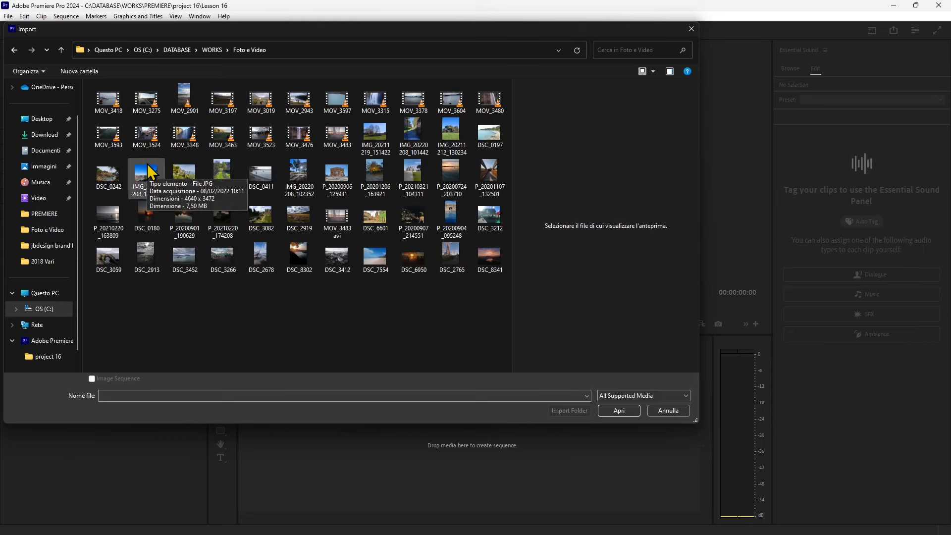
click(146, 106)
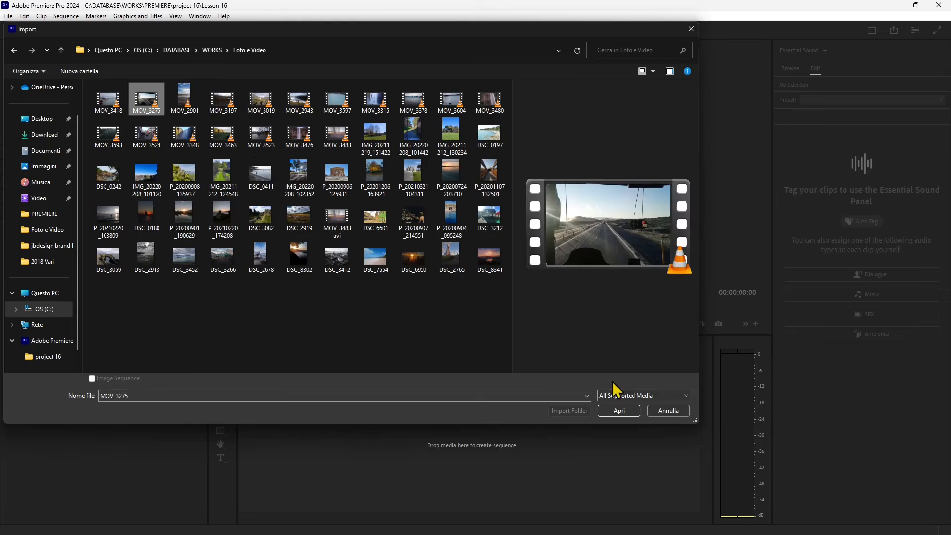
click(619, 410)
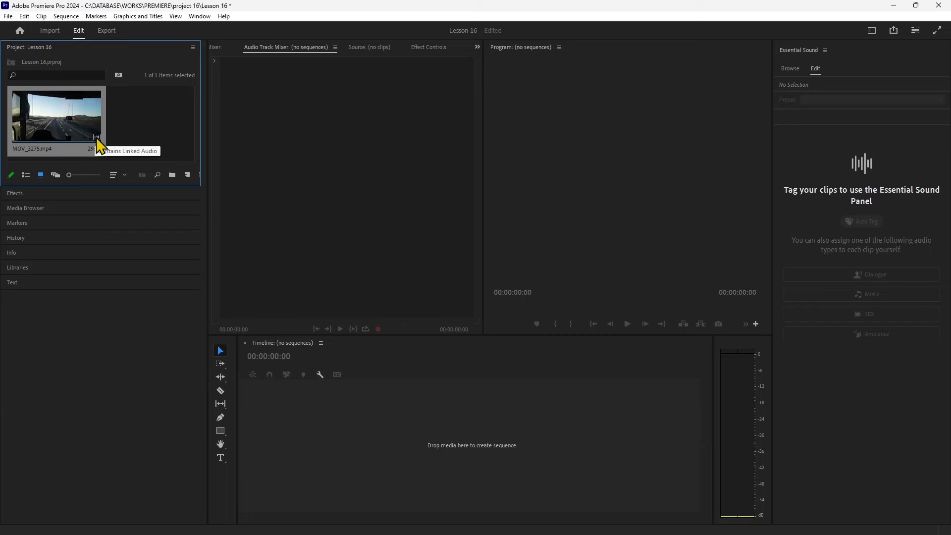
Step: Create a sequence from the MOV_3275.mp4 clip by placing it in the empty timeline
drag(64, 132, 187, 187)
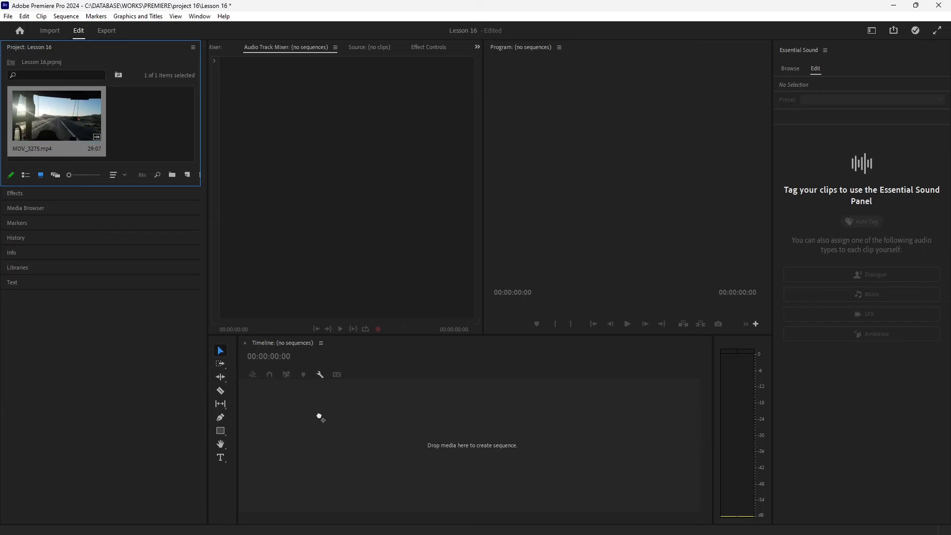
drag(61, 148, 220, 268)
drag(292, 454, 292, 454)
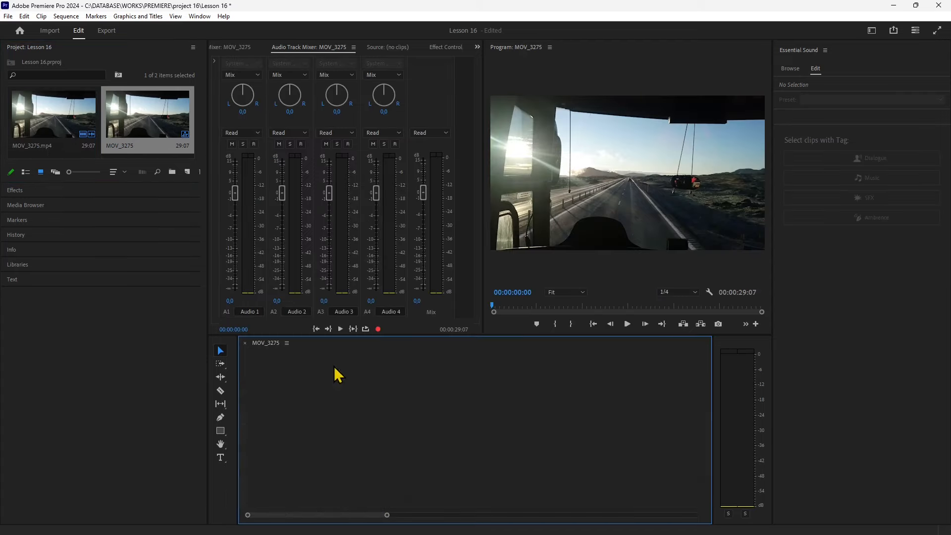
Step: Scrub through the MOV_3275 sequence and park the playhead at 00:00:04:09
mouse_move(371, 372)
mouse_down()
mouse_move(412, 378)
mouse_move(387, 379)
mouse_up()
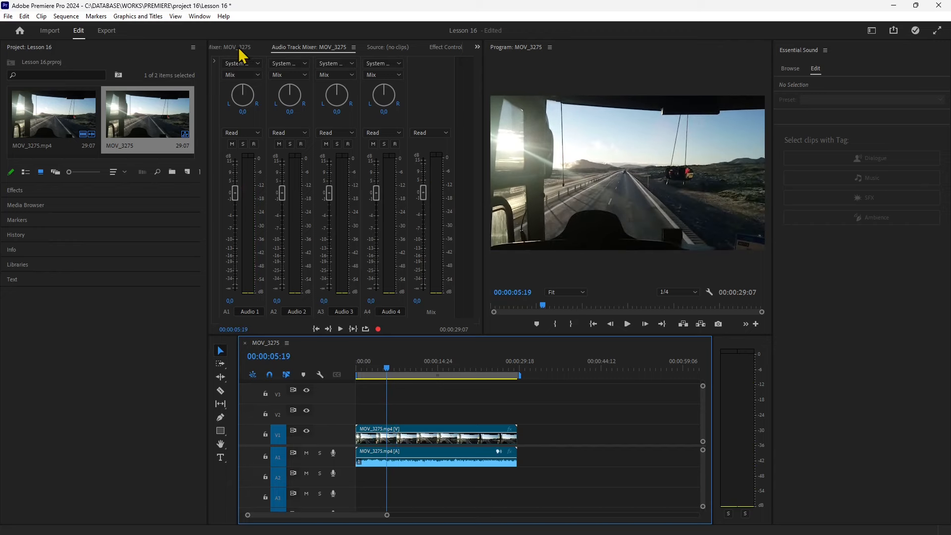
click(749, 341)
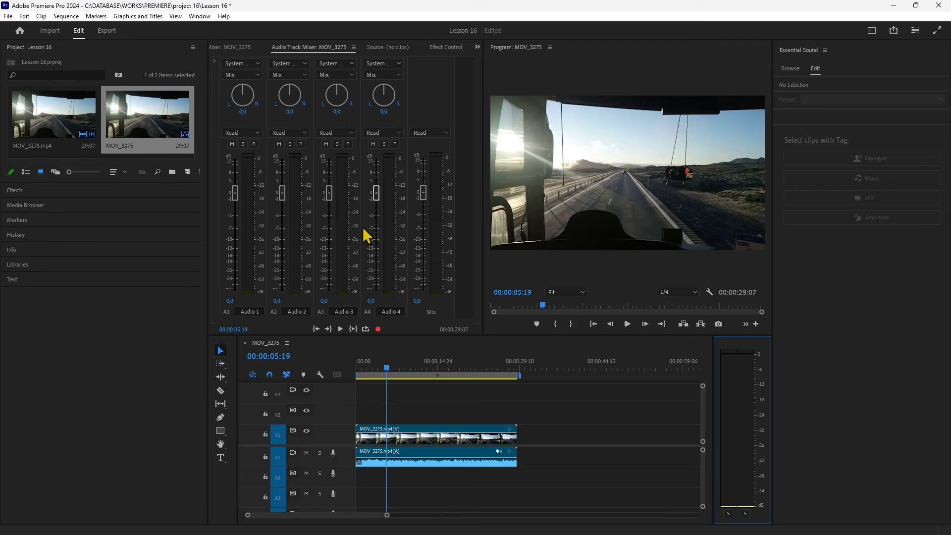
click(385, 372)
drag(385, 372, 380, 371)
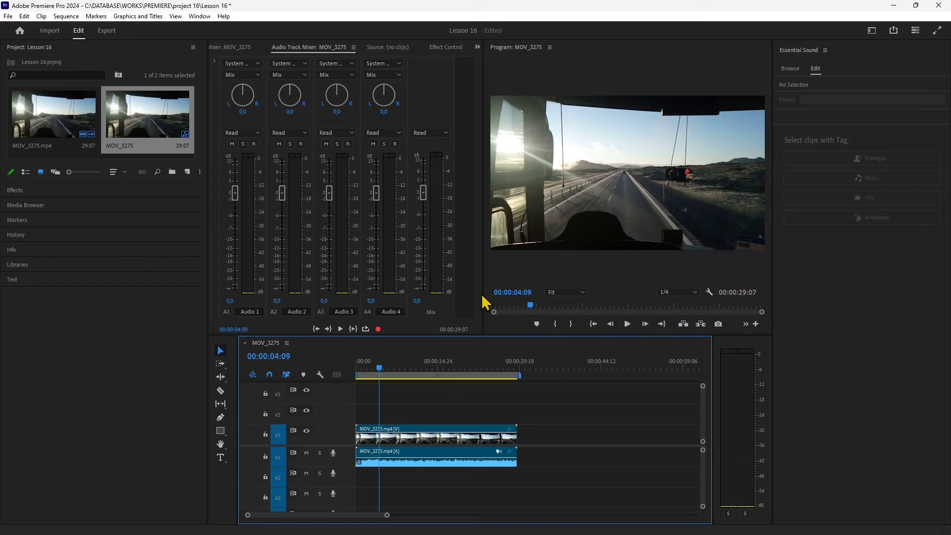
Step: Select the MOV_3275 clip, make the Audio 1 and Video 1 tracks taller, and zoom the timeline so the clip nearly fills it
click(444, 453)
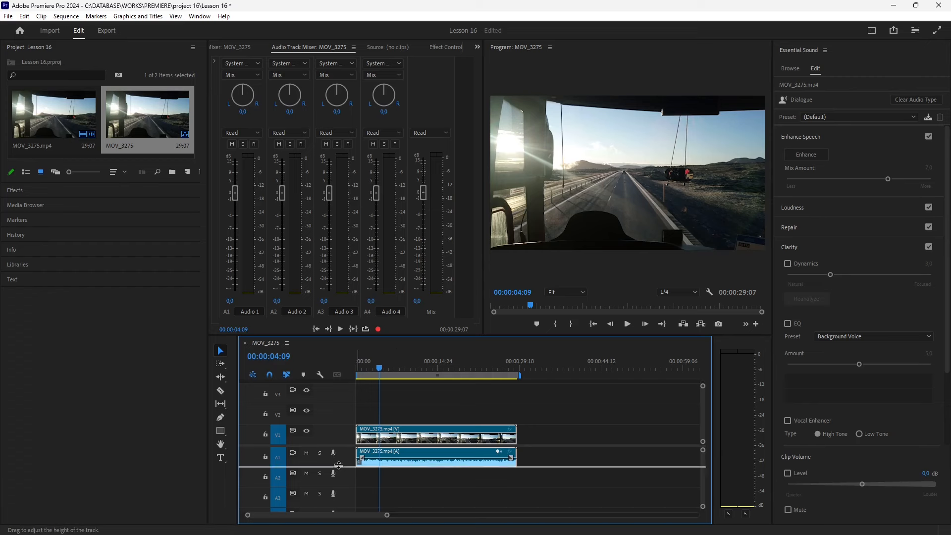
drag(341, 484, 340, 485)
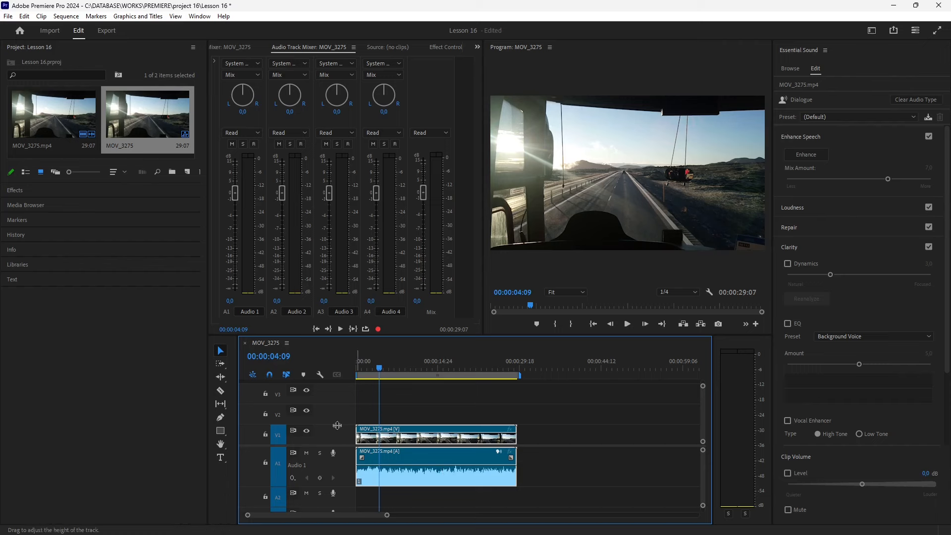
drag(337, 425, 337, 408)
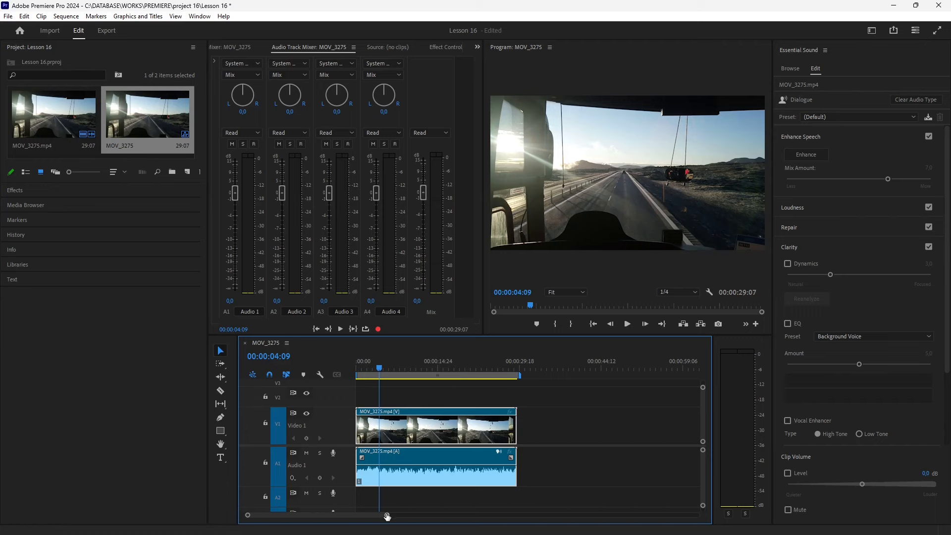
mouse_move(387, 514)
mouse_down()
mouse_move(335, 513)
mouse_move(371, 512)
mouse_up()
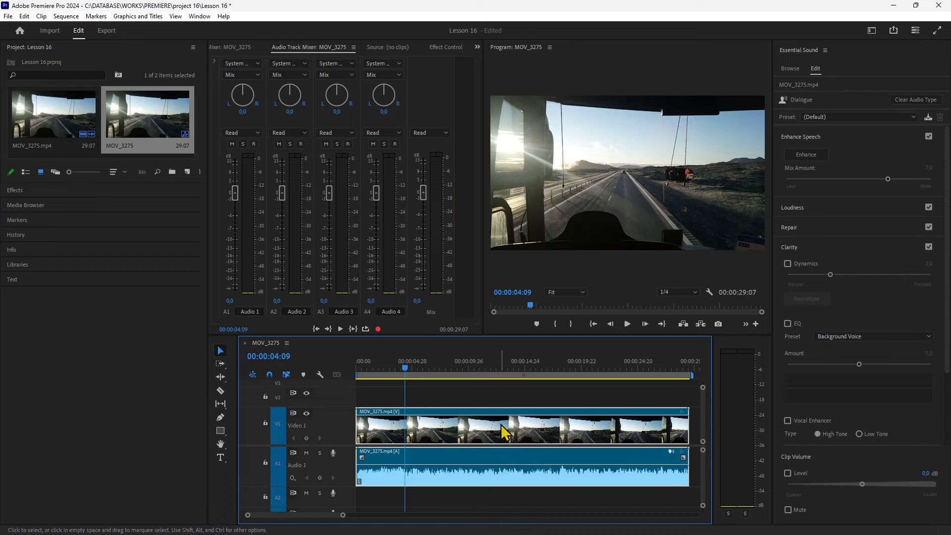
Step: Play a short stretch of the sequence to check its audio, and lower the Audio 1 track volume to -16.0 dB in the mixer
click(627, 324)
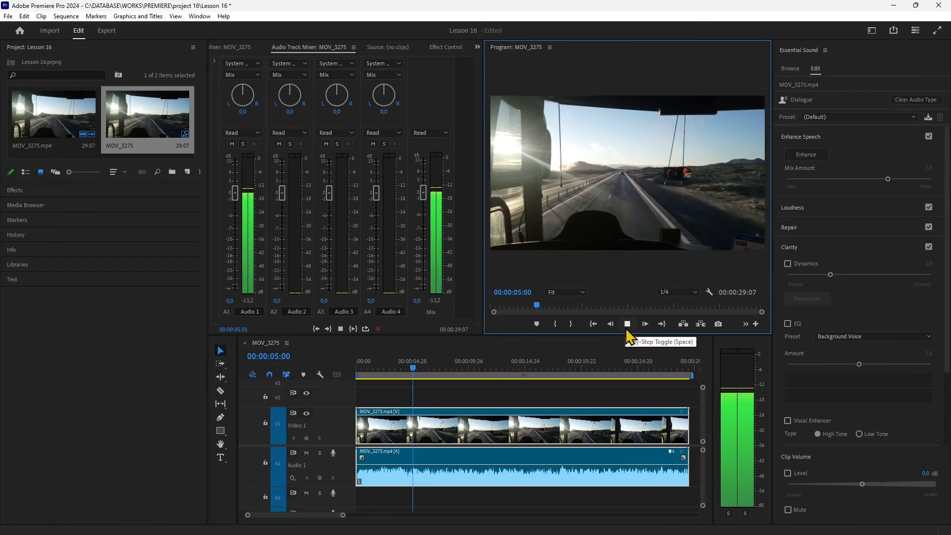
click(627, 329)
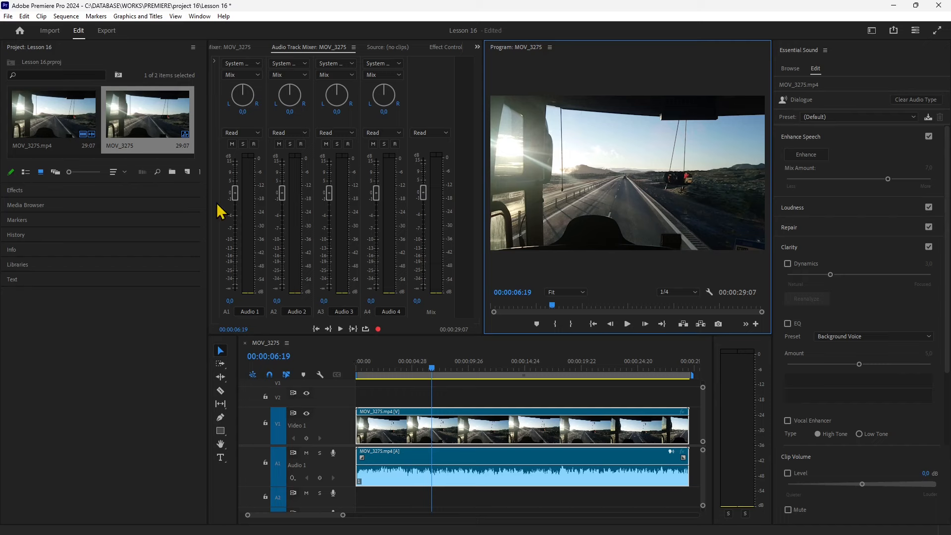
mouse_move(235, 193)
mouse_down()
mouse_move(235, 253)
mouse_move(241, 183)
mouse_up()
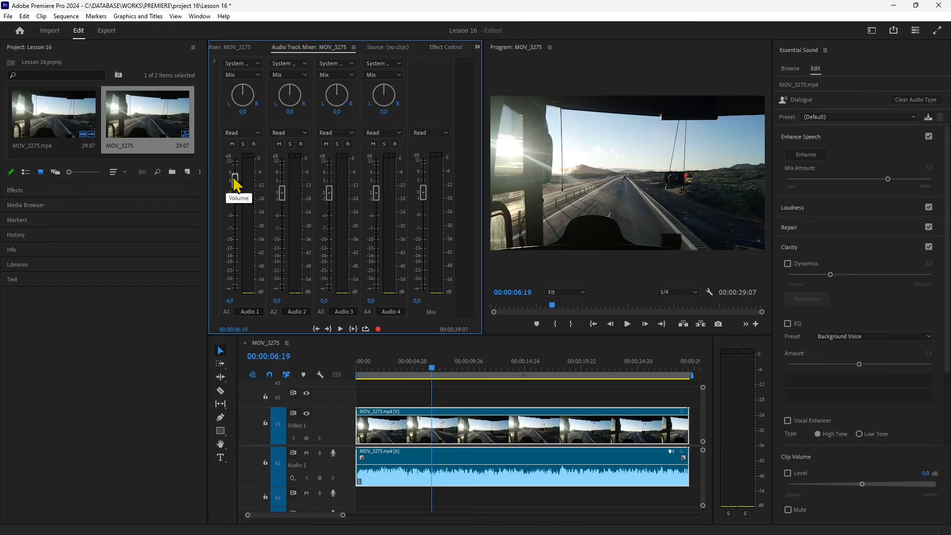
drag(235, 181, 238, 254)
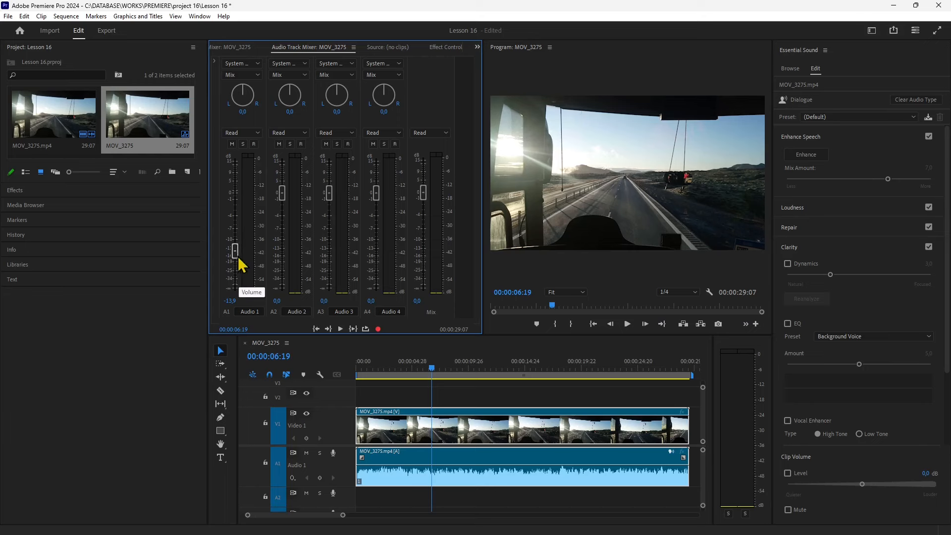
mouse_move(235, 251)
mouse_down()
mouse_move(240, 277)
mouse_move(240, 258)
mouse_up()
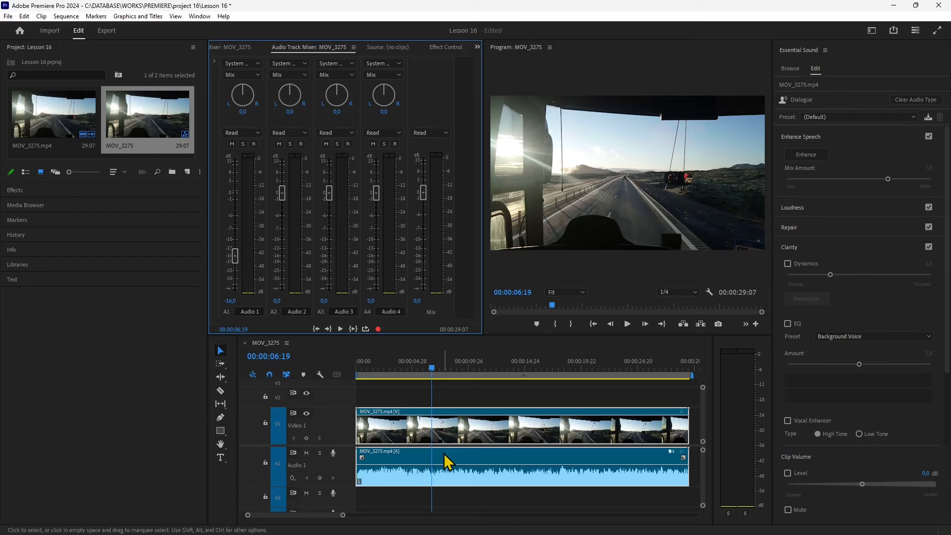
Step: Try out mute and solo on the Audio 1 track in both the mixer and the timeline, and switch both off again
click(232, 144)
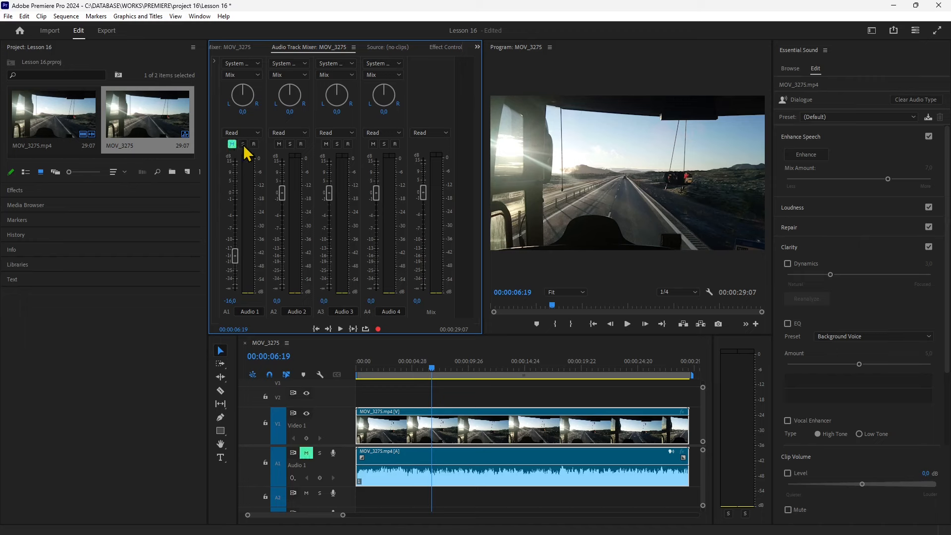
click(243, 144)
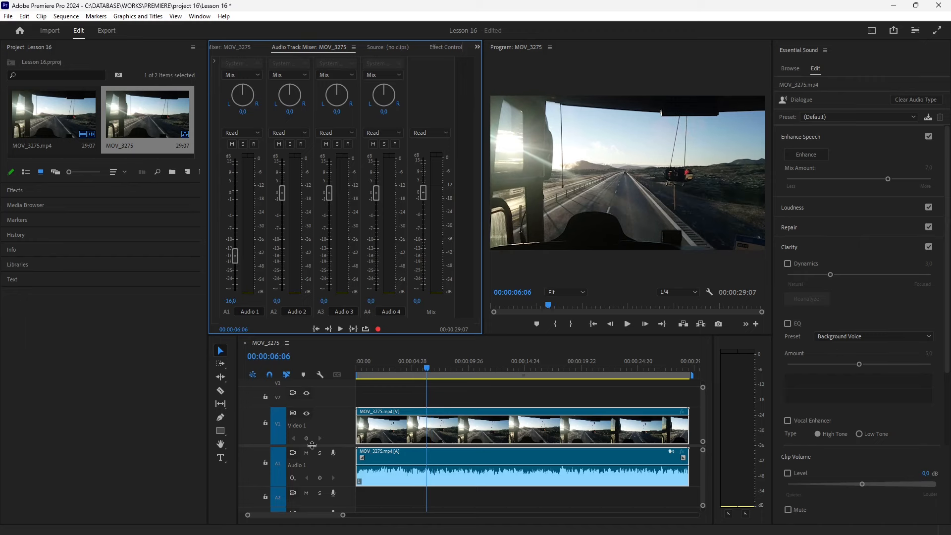
click(306, 453)
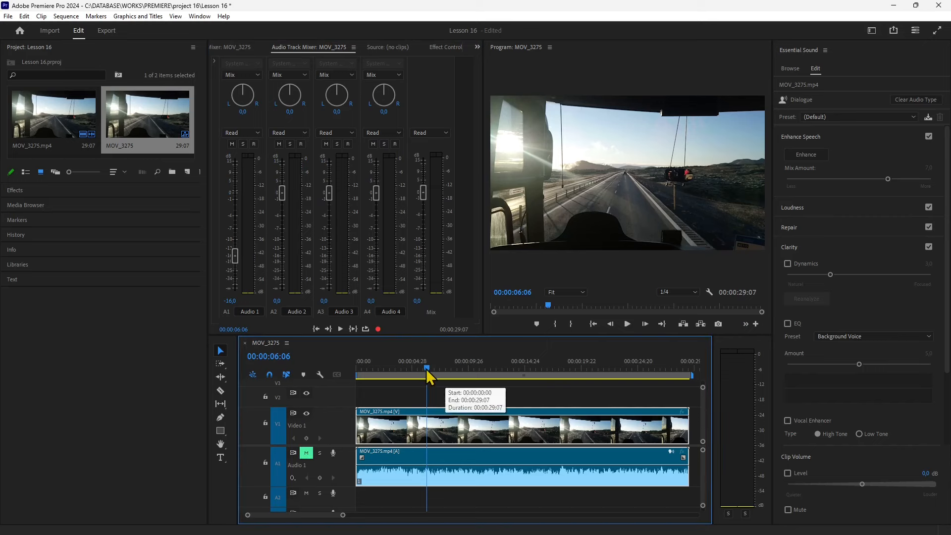
drag(426, 369, 415, 377)
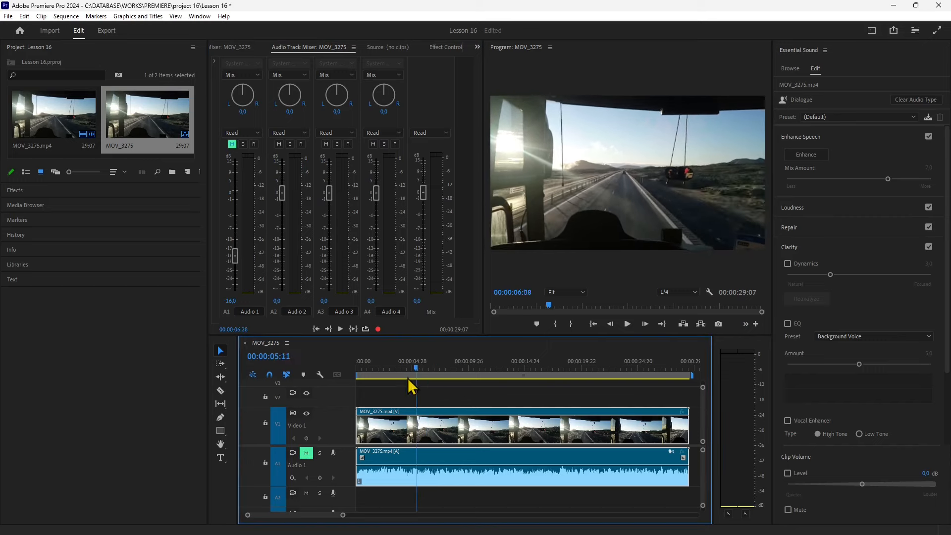
click(306, 453)
click(319, 452)
mouse_move(417, 371)
mouse_down()
mouse_move(406, 372)
mouse_move(468, 379)
mouse_move(413, 385)
mouse_up()
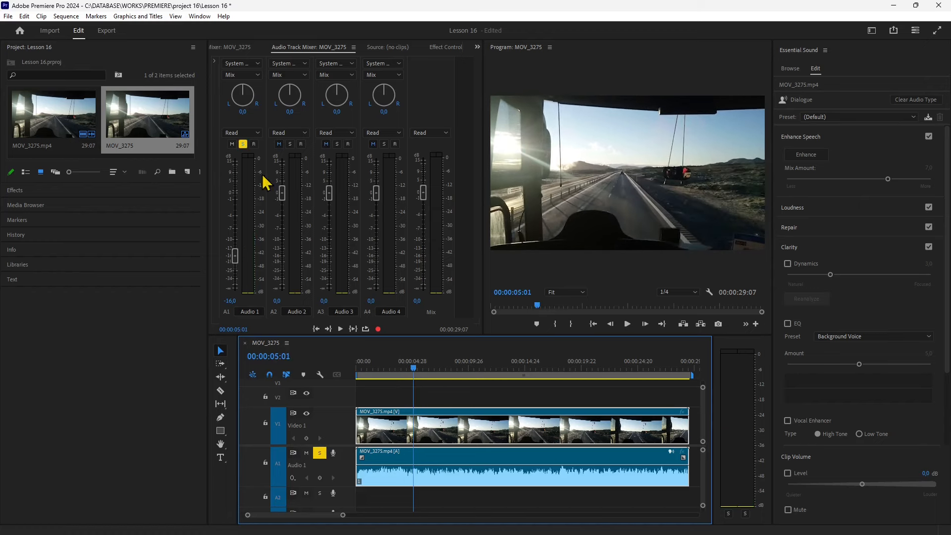
click(322, 454)
Step: Move the playhead to the sequence's start, to its end, and back to 00:00:00:00 with the mixer's transport controls
click(317, 330)
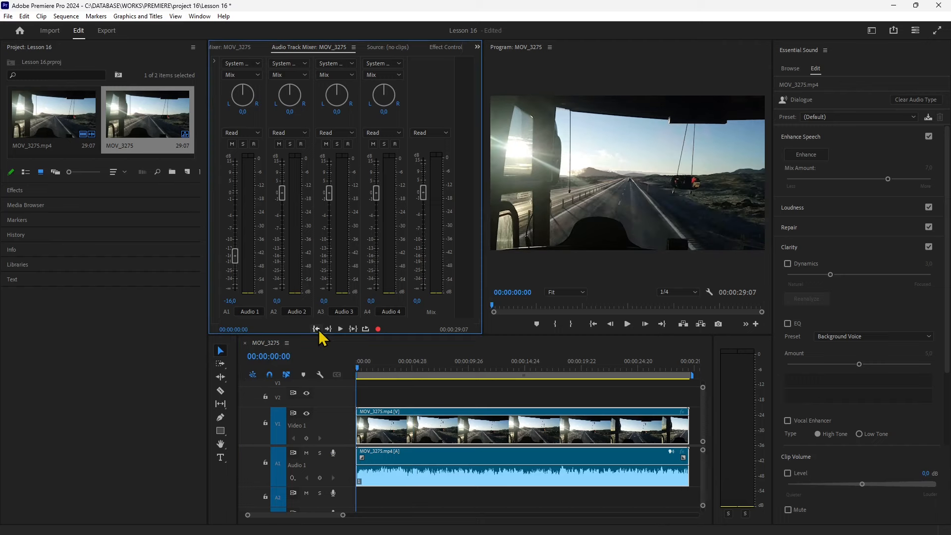
click(328, 329)
click(316, 329)
Step: Open the timeline clip in the Source monitor, show its audio waveform, and park the source playhead at 00:00:04:15
double_click(415, 421)
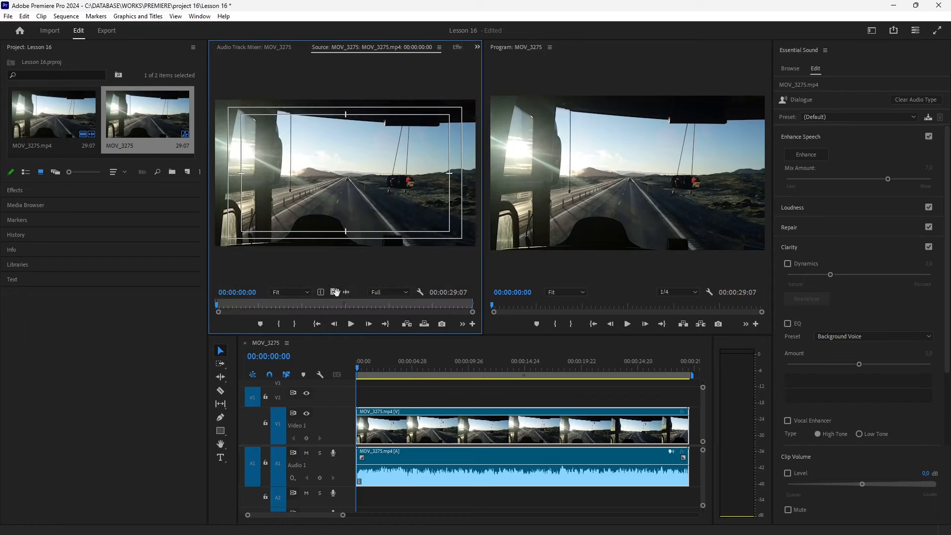
click(346, 293)
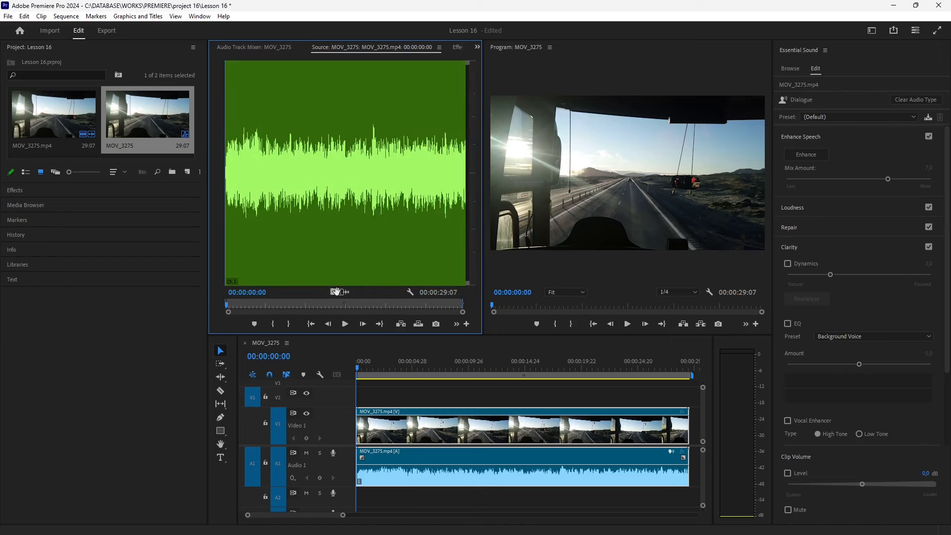
click(335, 292)
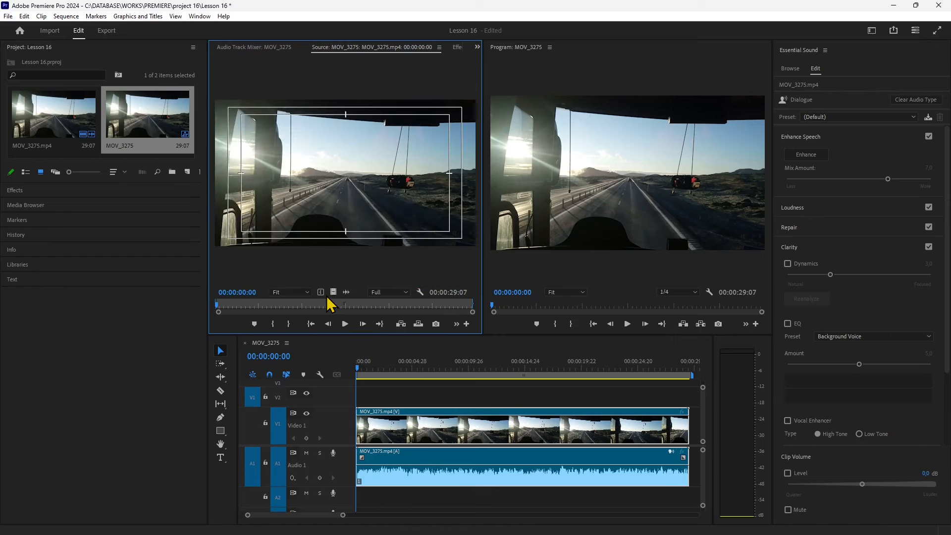
click(344, 292)
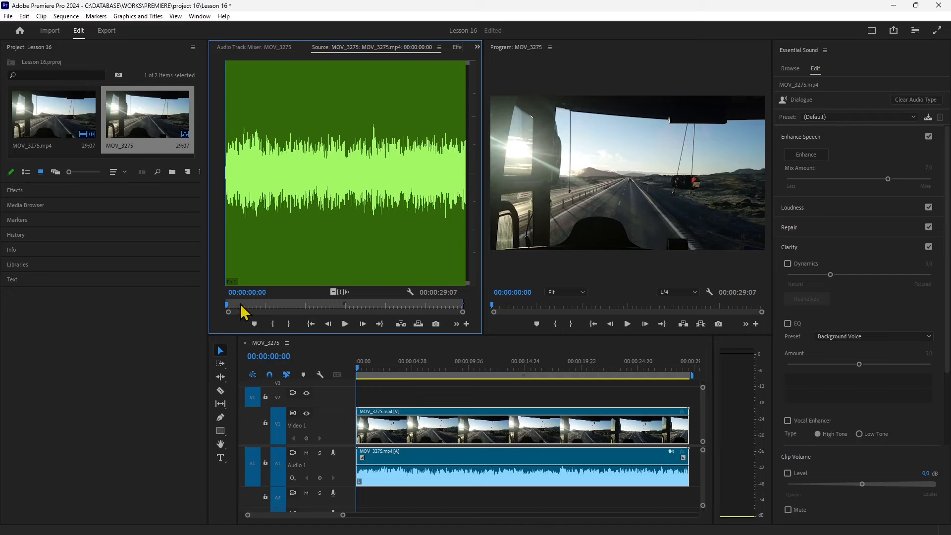
click(260, 306)
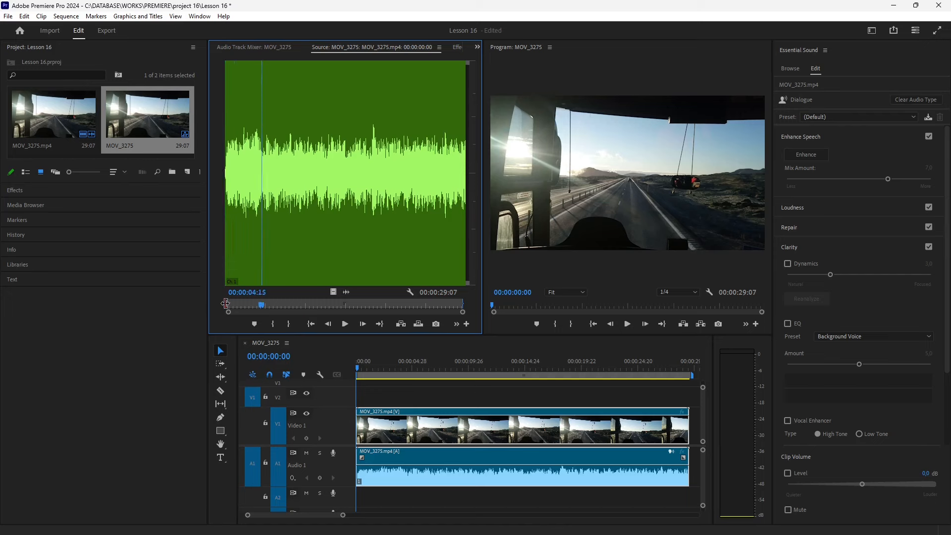
Step: Try trimming the clip in the Source monitor from 00:00:09:19 to a 00:00:12:12 duration, undo the trim, and keep Audio 1 unsoloed
drag(229, 305, 304, 305)
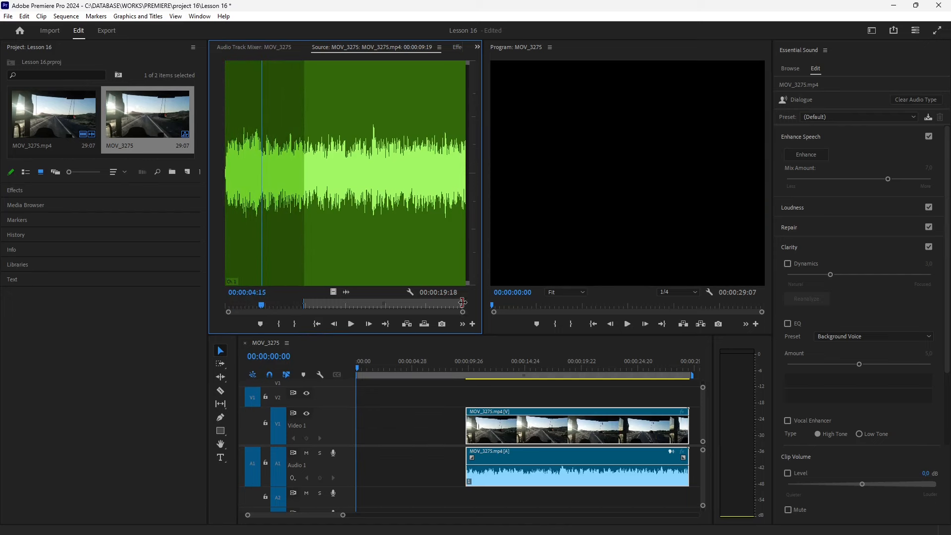
drag(462, 302, 404, 303)
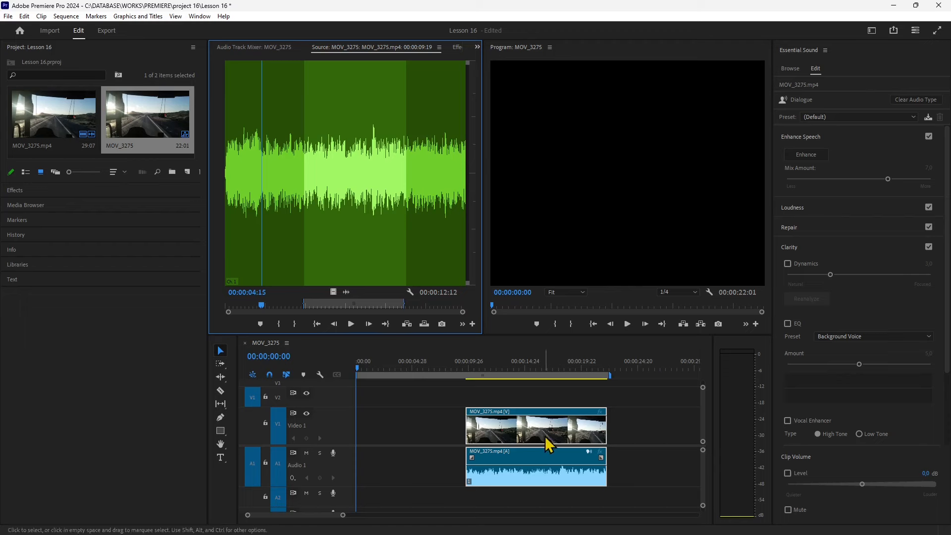
key(ctrl+z)
key(ctrl+z)
key(ctrl+z)
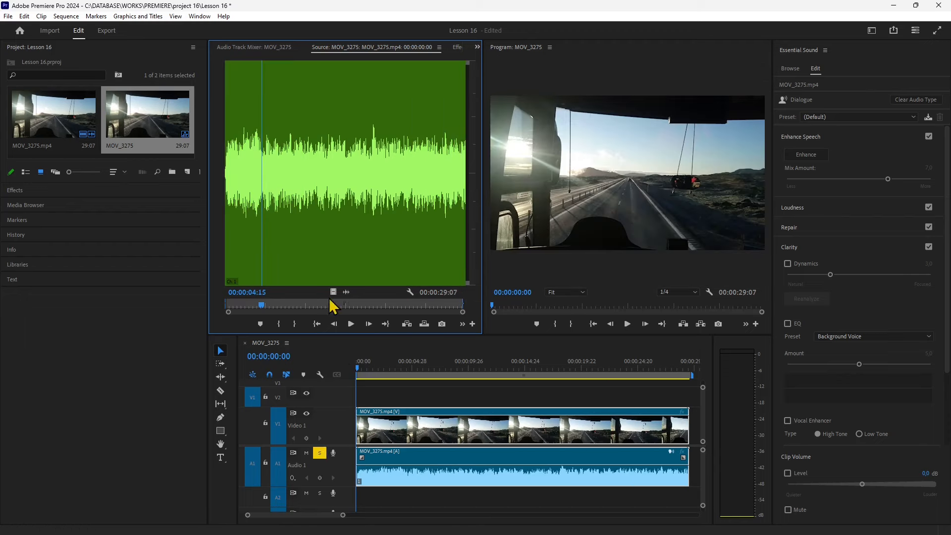
click(319, 453)
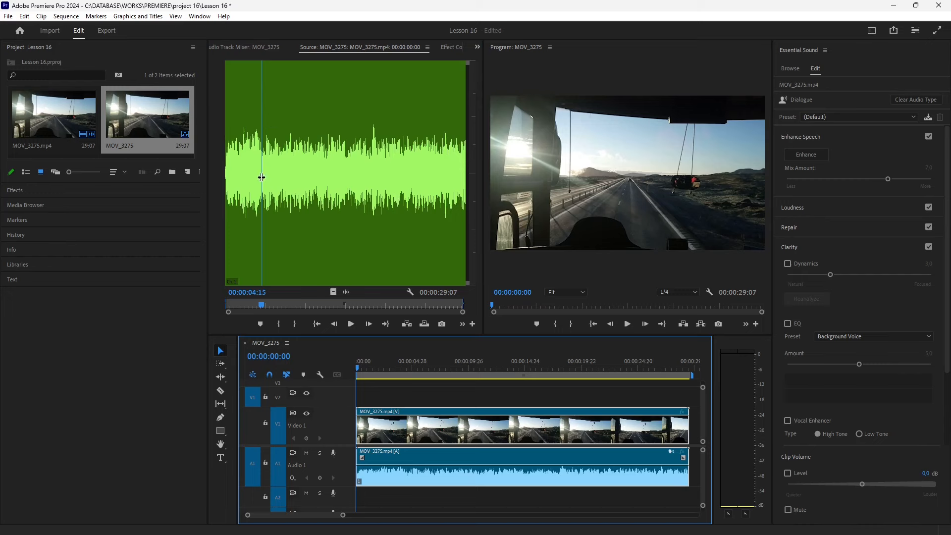
Step: Scrub the source waveform to 00:00:15:03 and return to the Audio Track Mixer
drag(264, 177, 349, 198)
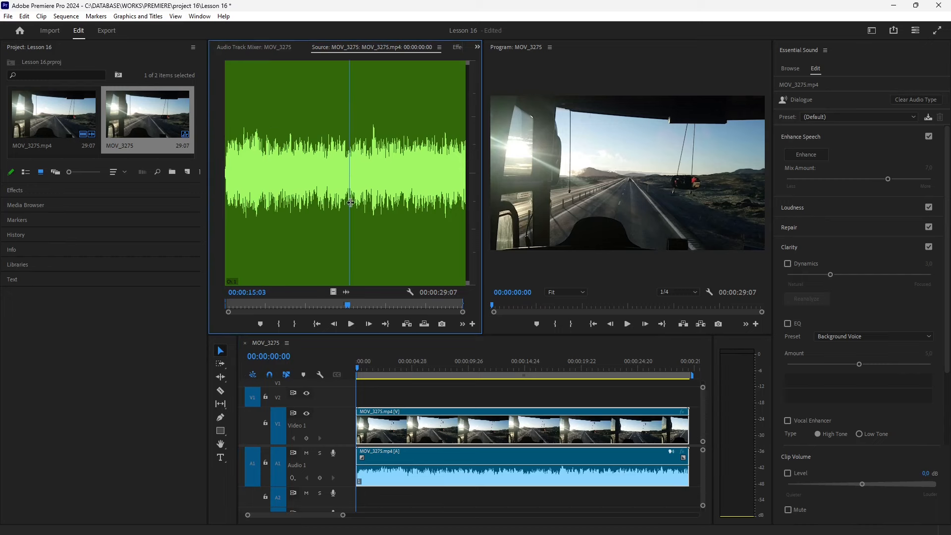
click(257, 47)
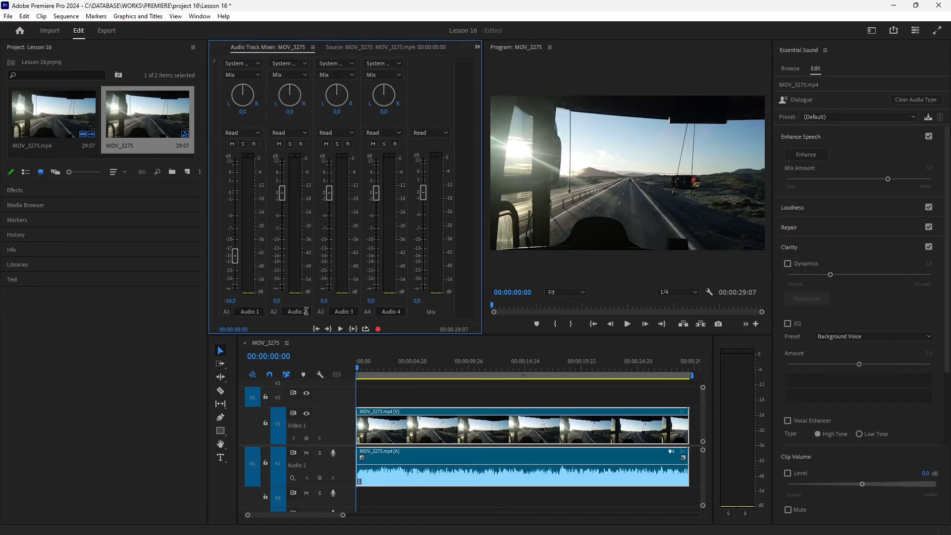
Step: Turn on looped playback in the mixer and pan the Audio 1 track 7.4 to the right
click(365, 329)
drag(243, 94, 252, 119)
mouse_move(243, 91)
mouse_down()
mouse_move(238, 100)
mouse_move(252, 98)
mouse_up()
Step: Show the project items as a list and open the settings for a new sequence
click(26, 174)
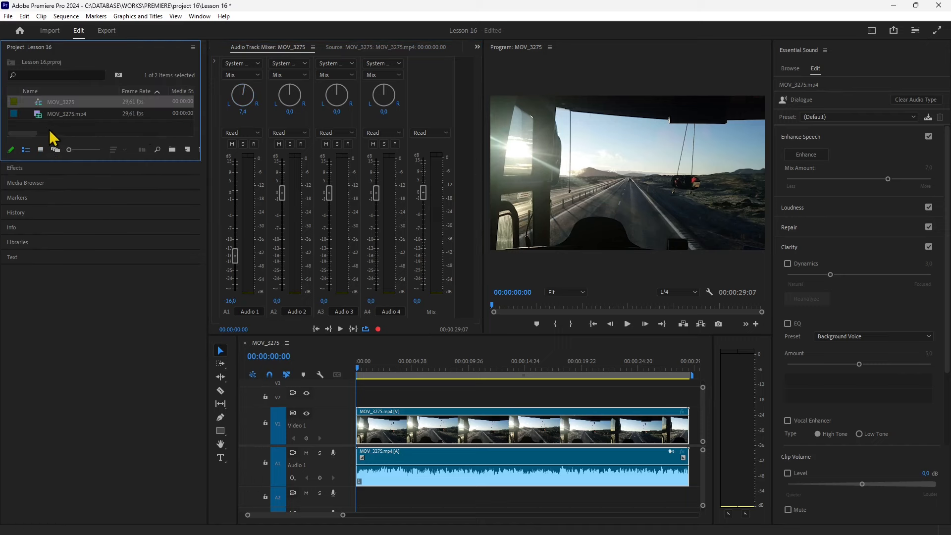
right_click(55, 125)
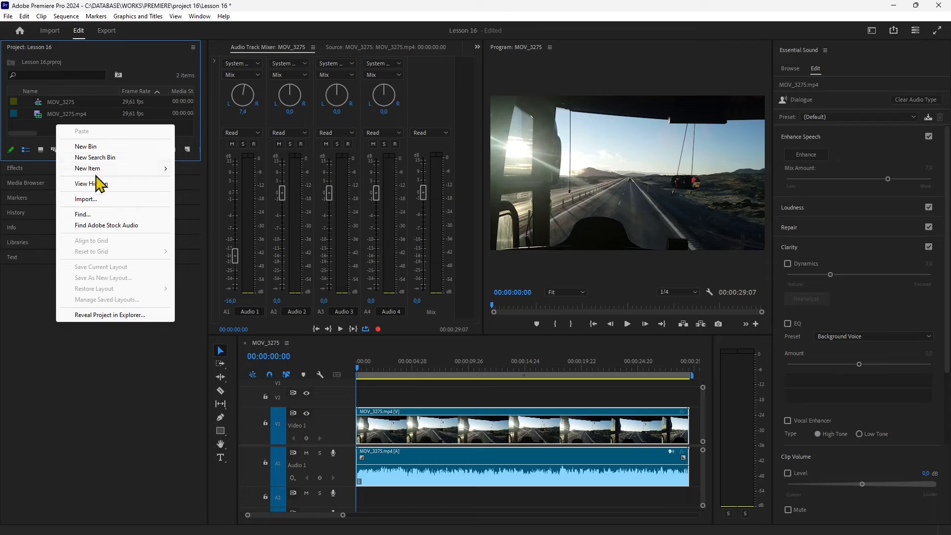
mouse_move(95, 168)
click(204, 169)
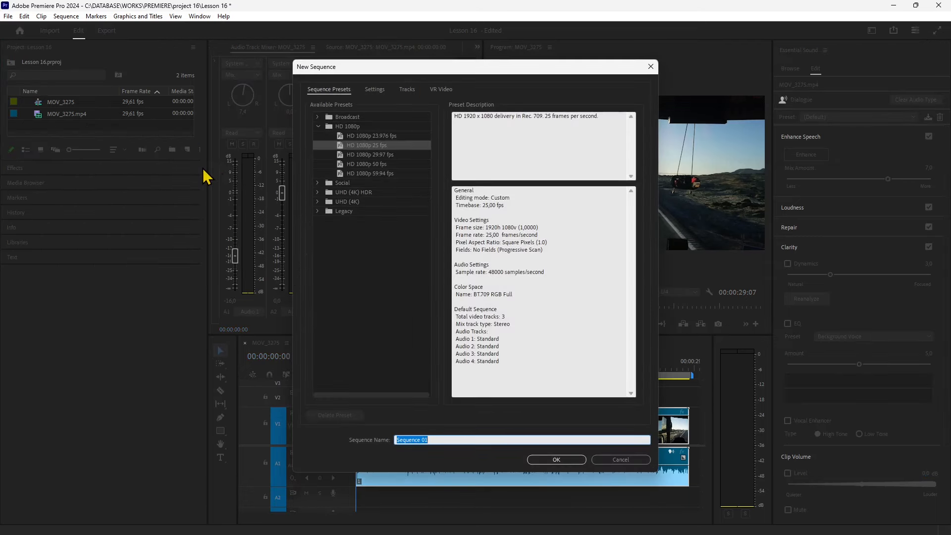
mouse_move(392, 68)
mouse_down()
mouse_move(381, 64)
mouse_move(384, 85)
mouse_up()
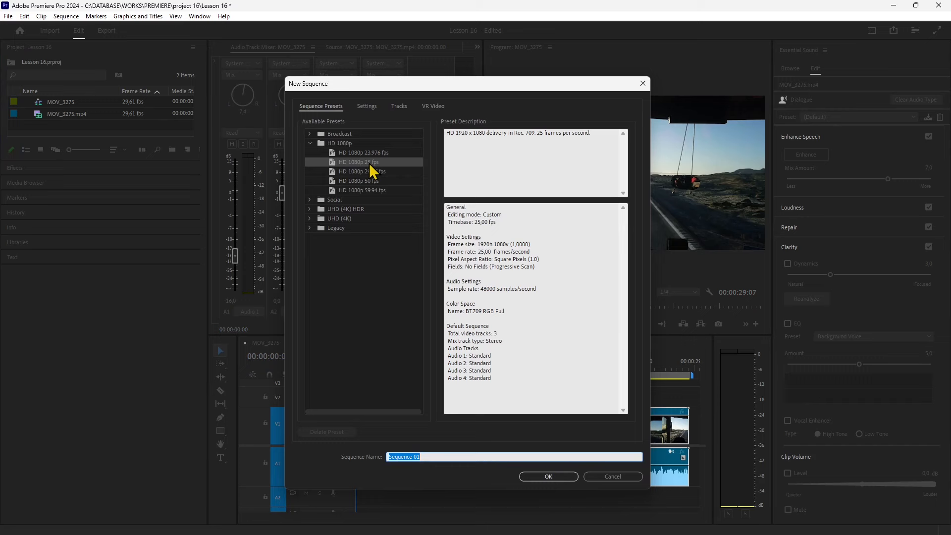
Step: Examine the new sequence's general settings and the available audio sample rates, leaving the rate at 48000 Hz
click(367, 106)
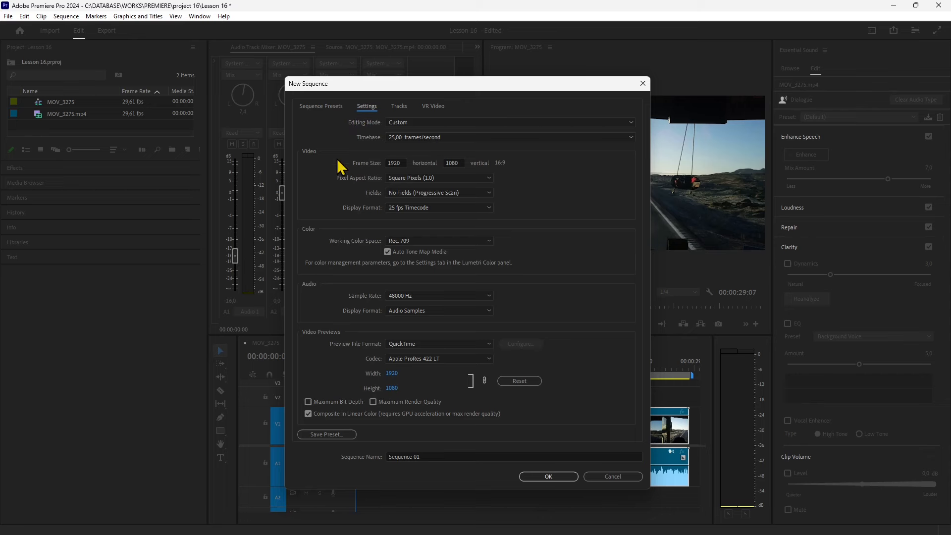
click(400, 296)
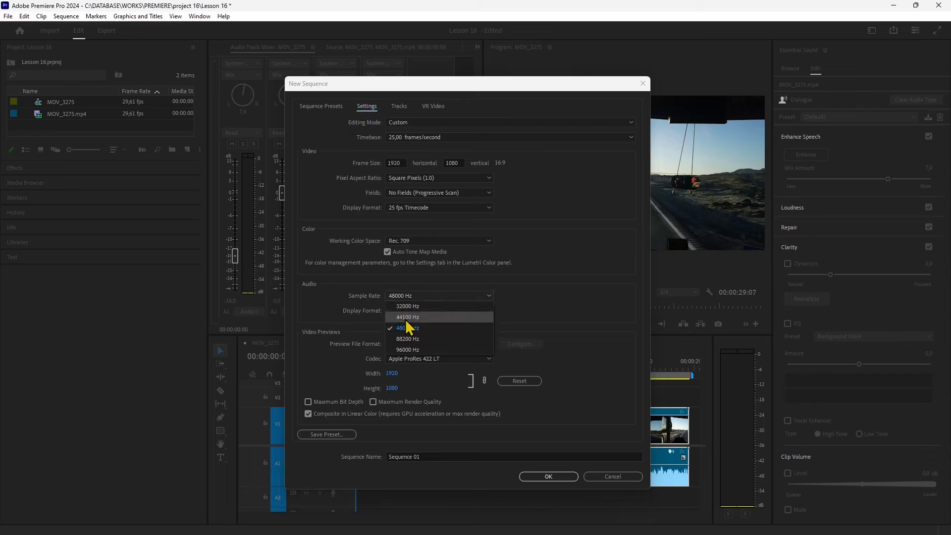
click(328, 297)
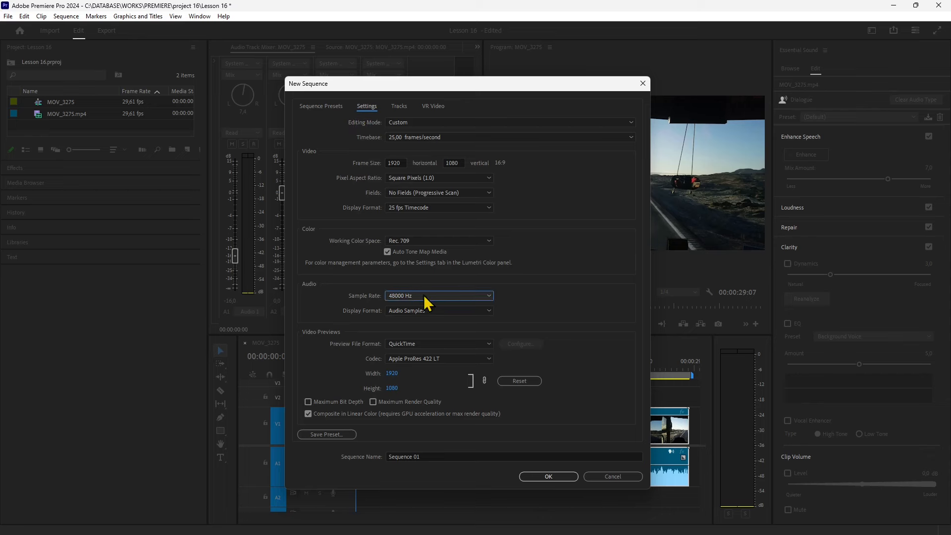
Step: Set the pan/balance of the Audio 1 track to 4 in the new sequence's track settings
click(399, 107)
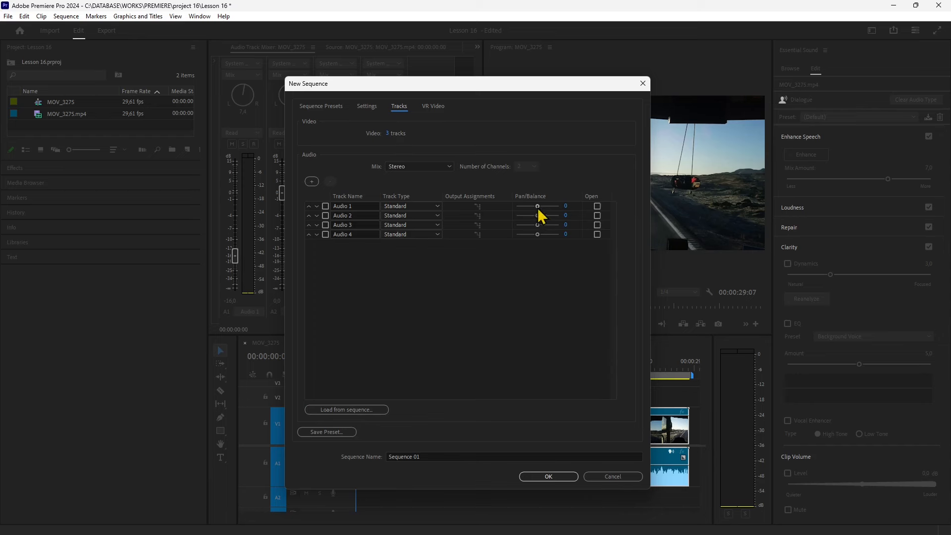
drag(537, 207, 537, 210)
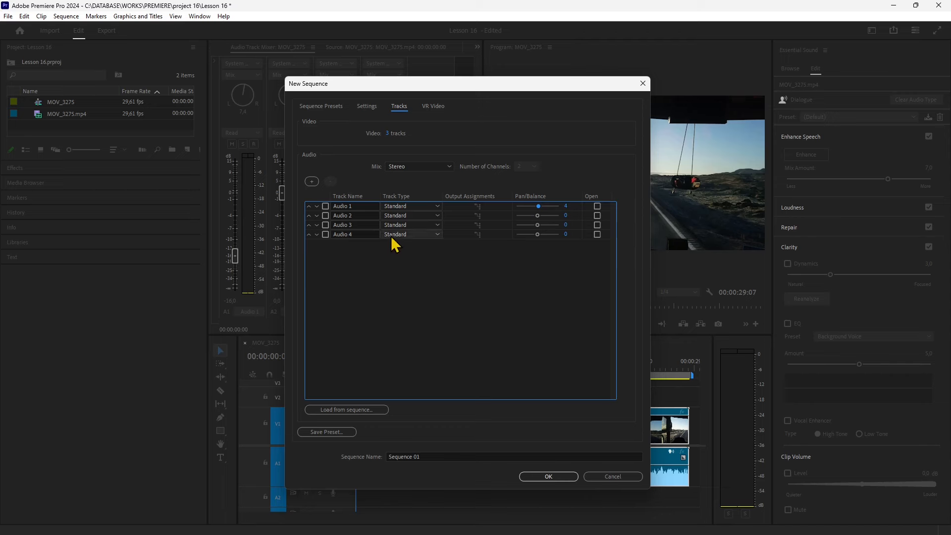
Step: Try the 5.1, Multichannel and Mono audio mix types in the new sequence's track settings
click(404, 168)
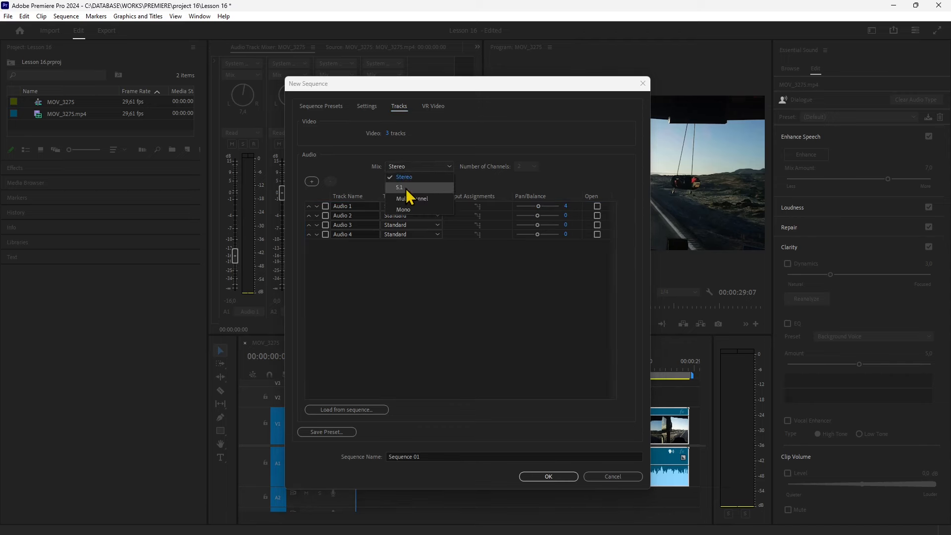
click(407, 190)
click(403, 170)
click(405, 204)
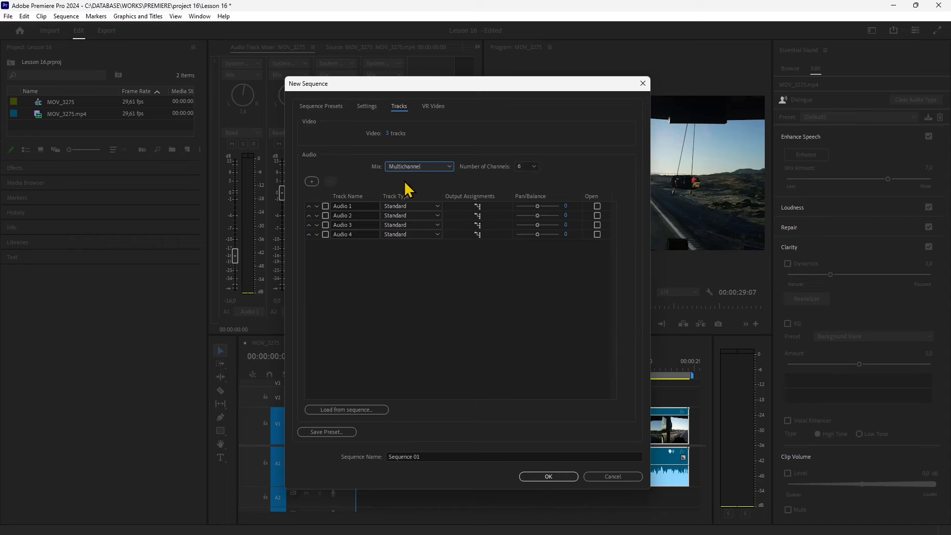
click(408, 169)
click(406, 211)
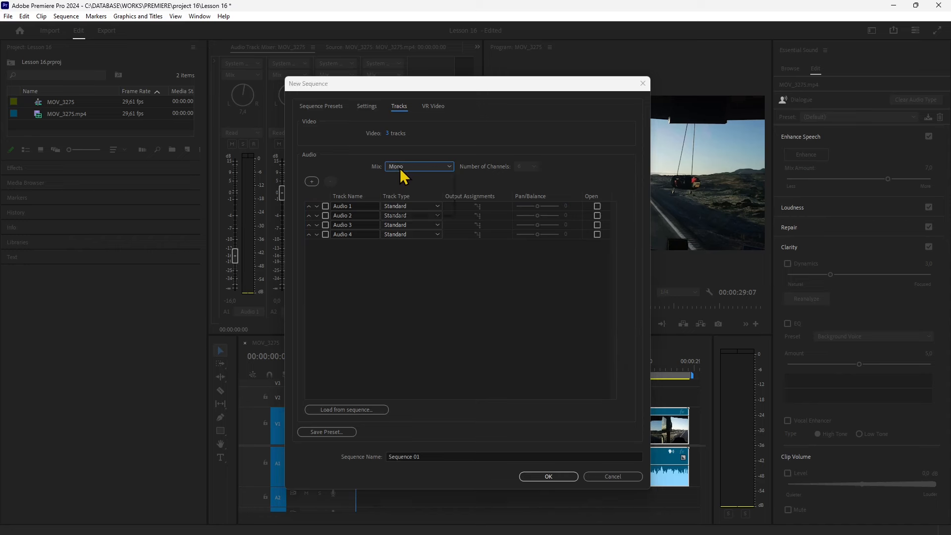
Step: Set the new sequence's audio mix to 5.1 and create Sequence 01
click(401, 168)
click(404, 190)
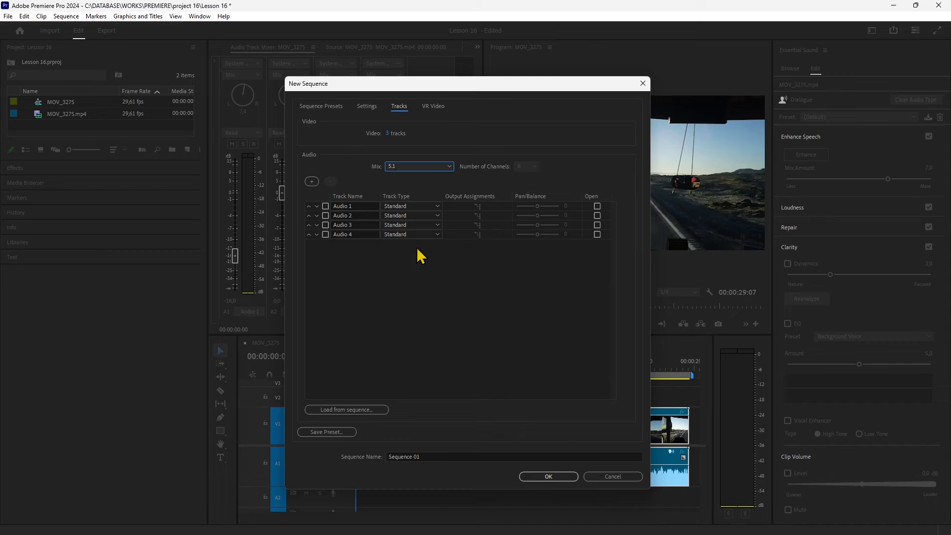
click(548, 477)
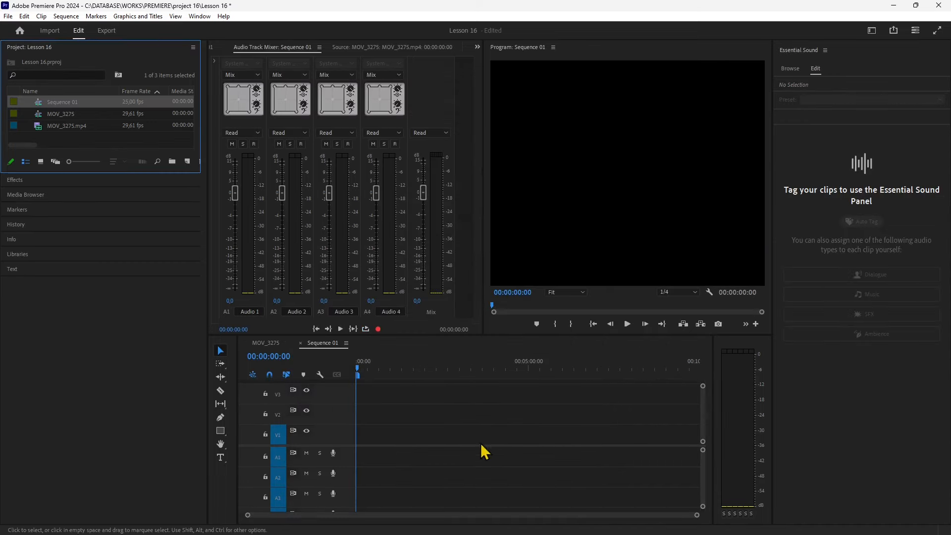
drag(445, 368, 426, 368)
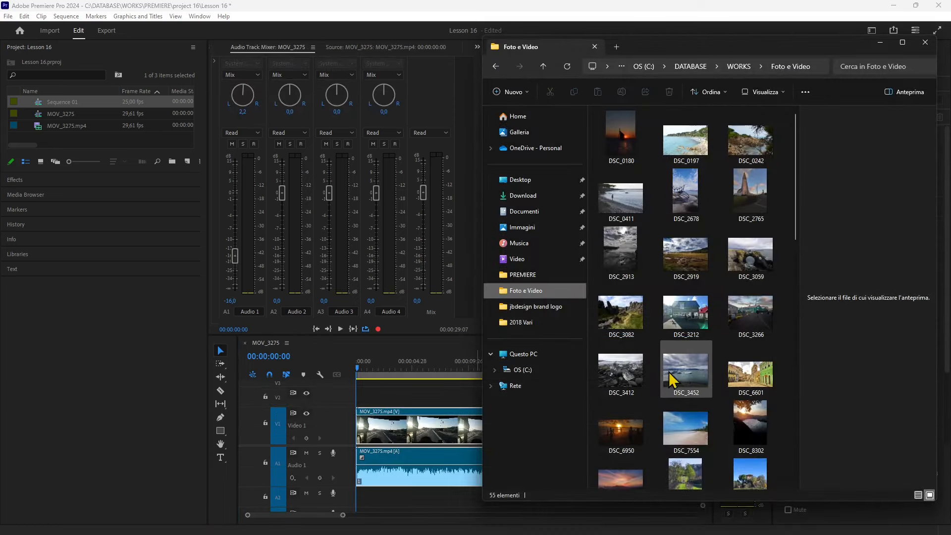
Step: Add the MOV_2943 video from the Foto e Video folder above MOV_3275 at about 7 seconds, with its audio on A2
scroll(670, 383, down, 10)
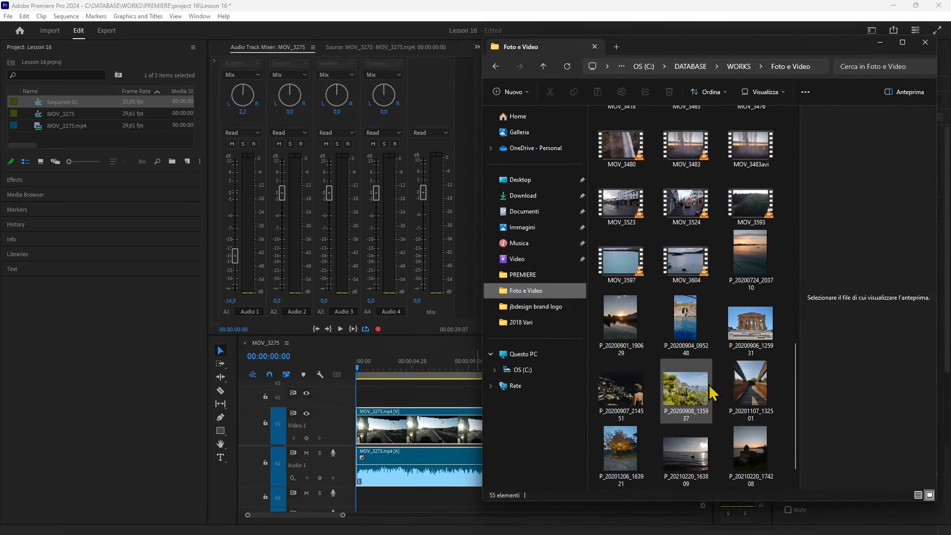
drag(797, 381, 796, 339)
click(766, 313)
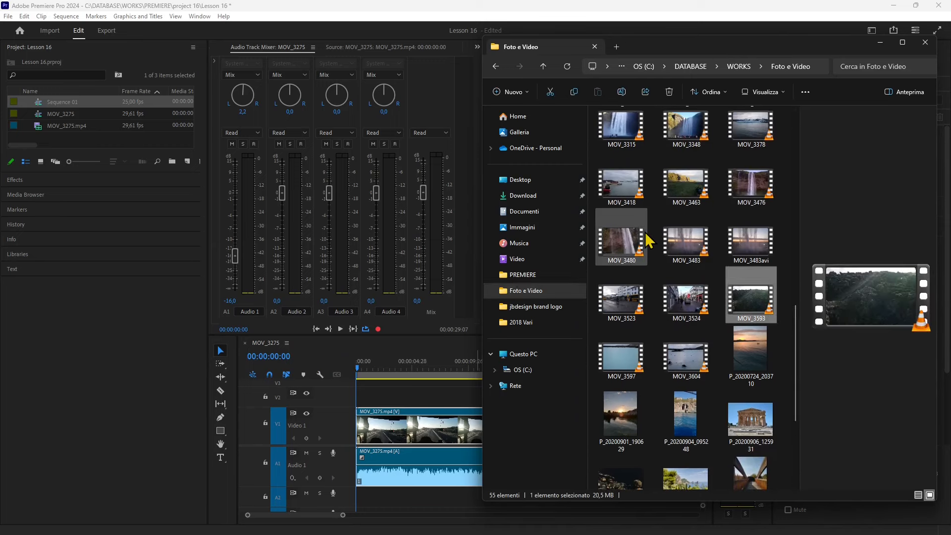
scroll(703, 291, up, 5)
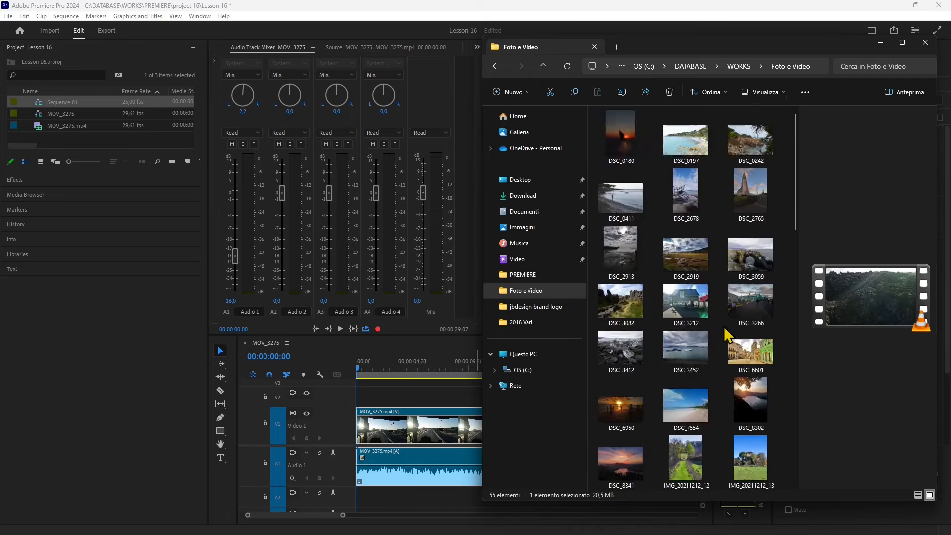
click(743, 345)
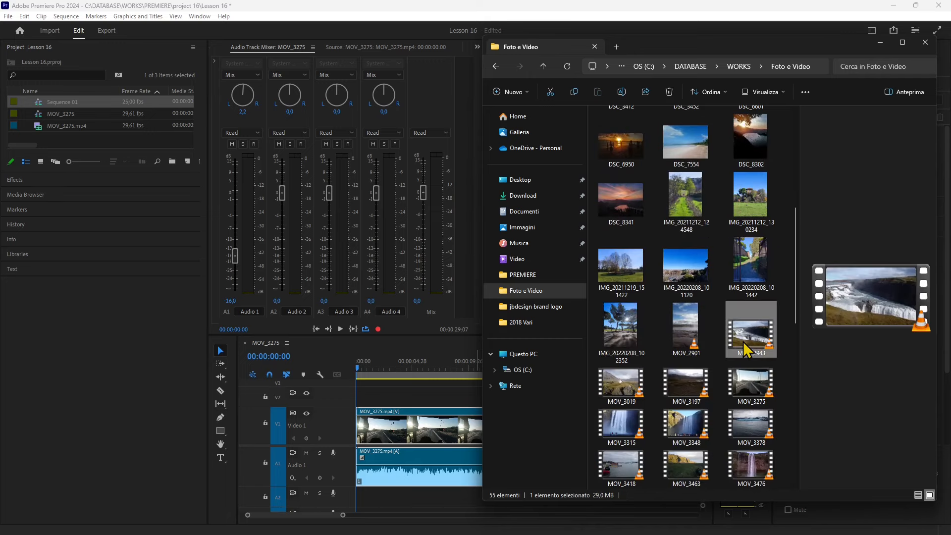
drag(746, 349, 438, 401)
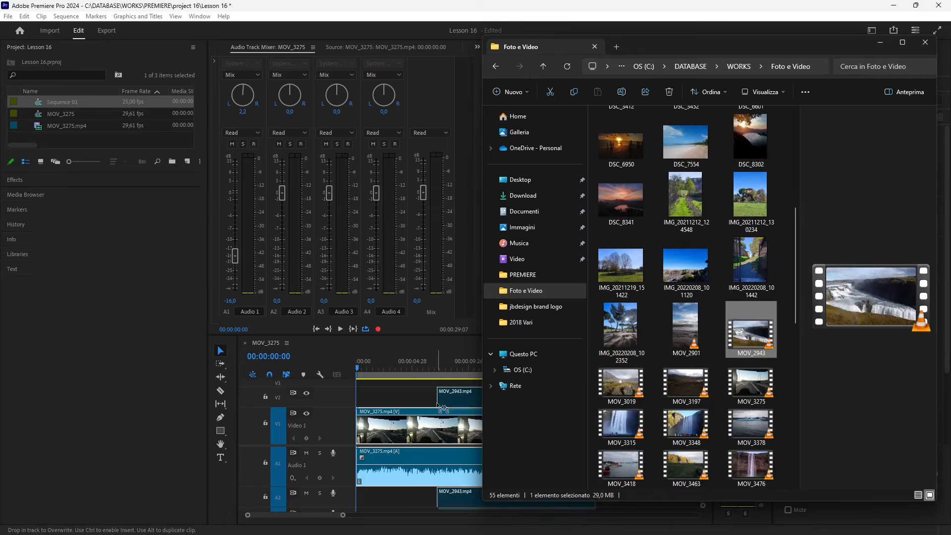
click(880, 43)
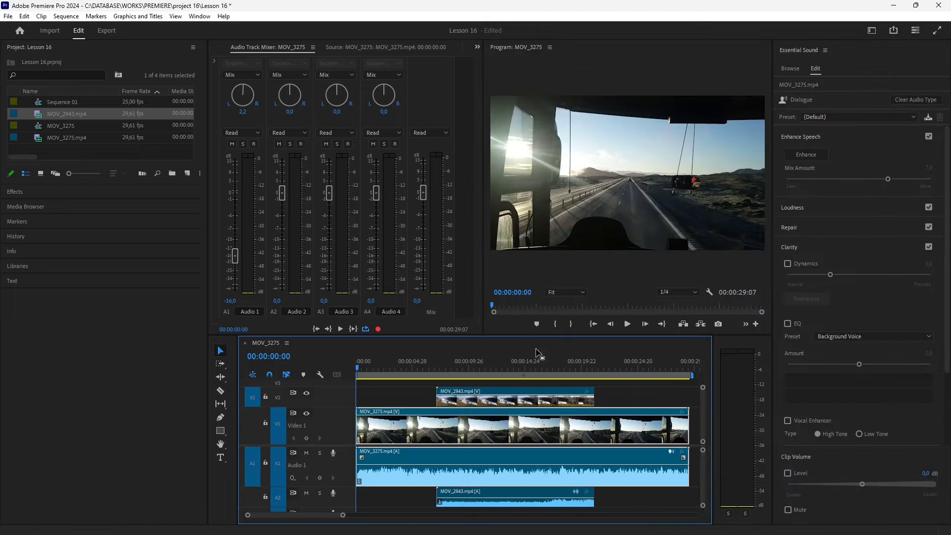
Step: Play the section from 00:00:12:05 where the two clips overlap, checking the track levels in the mixer
mouse_move(501, 366)
mouse_down()
mouse_move(471, 367)
mouse_move(495, 369)
mouse_up()
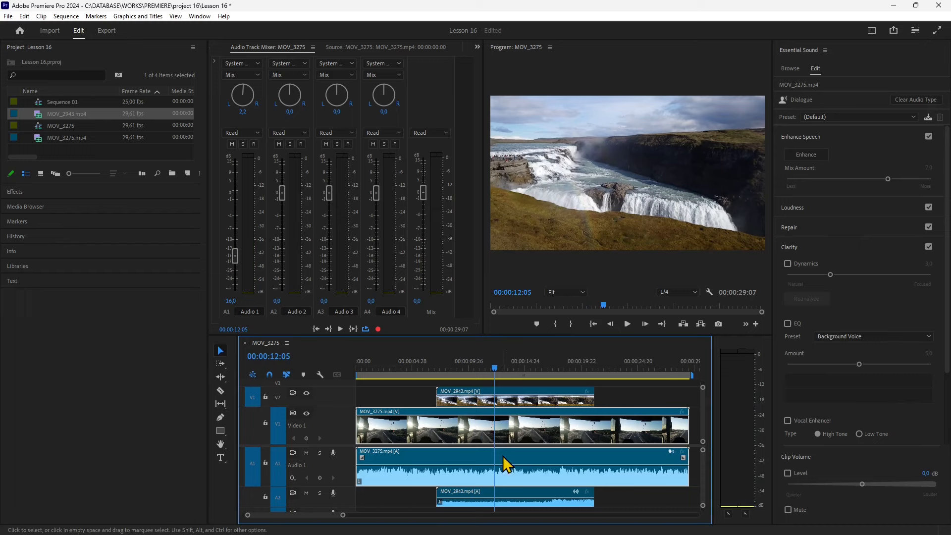
key(space)
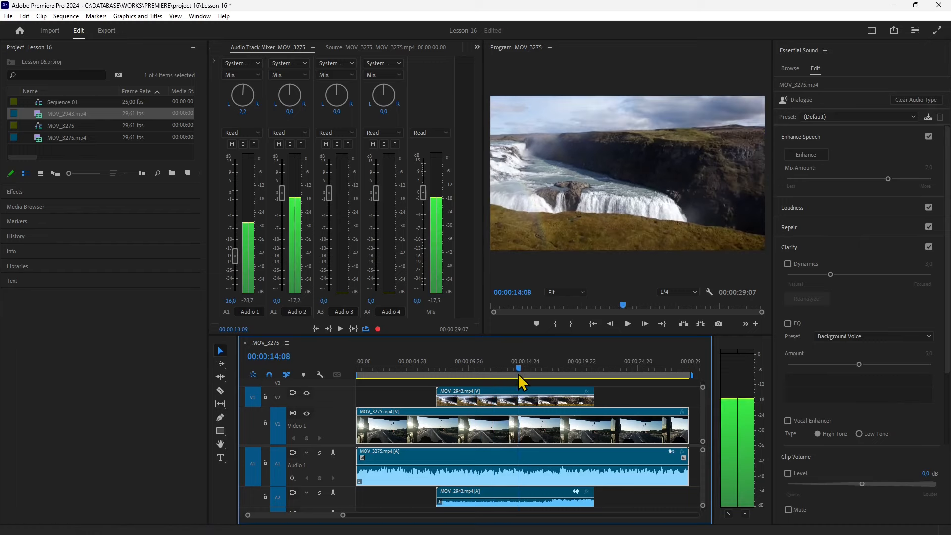
key(space)
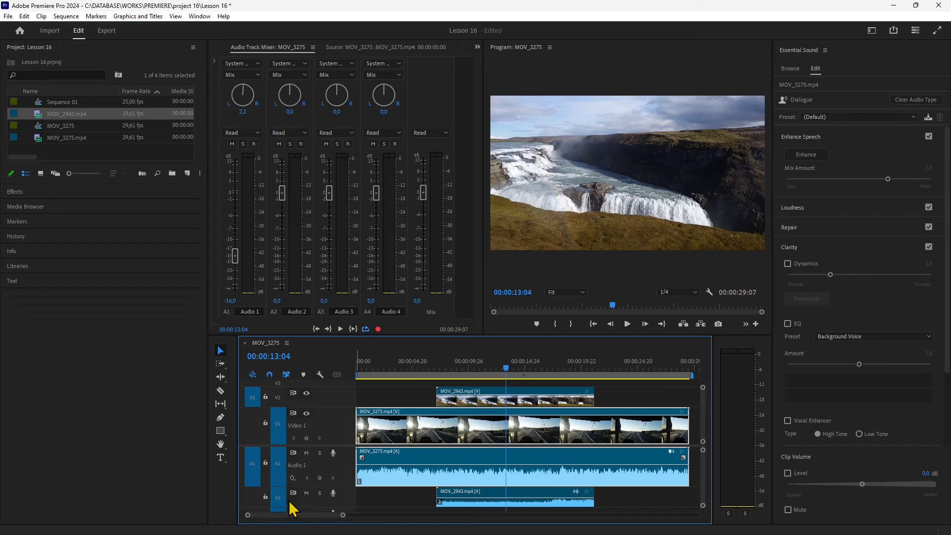
Step: Lower the Audio 2 track volume to -36.6 dB and play the overlapping section from 00:00:15:00
drag(282, 193, 288, 277)
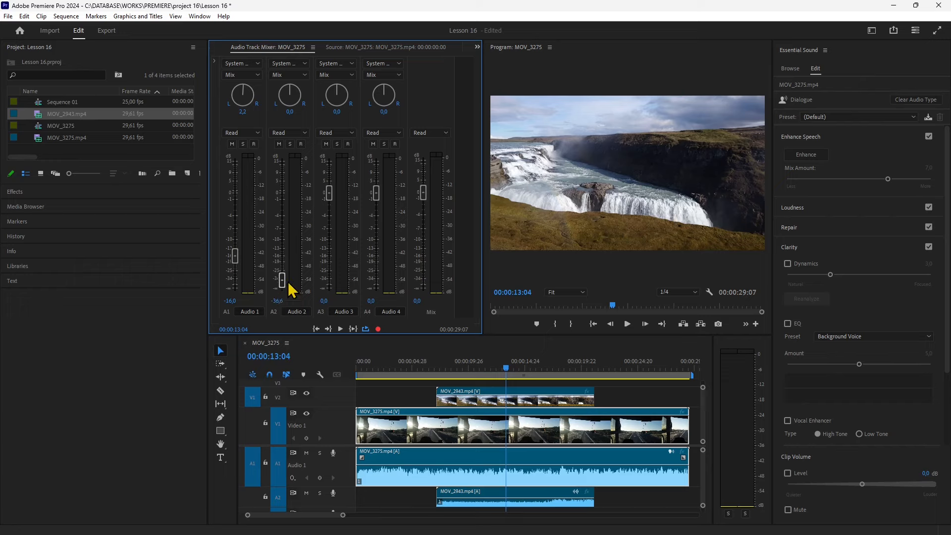
click(519, 370)
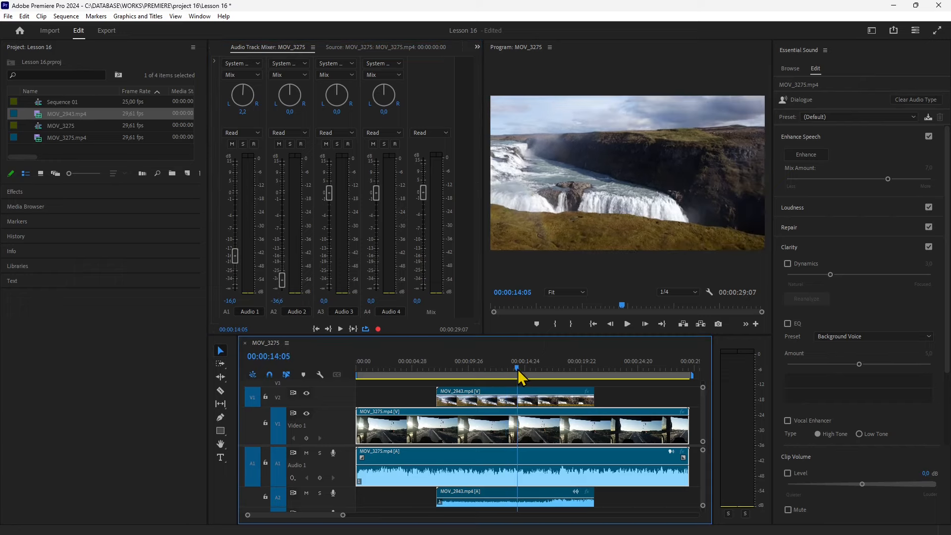
mouse_move(518, 370)
mouse_down()
mouse_move(485, 373)
mouse_move(527, 377)
mouse_up()
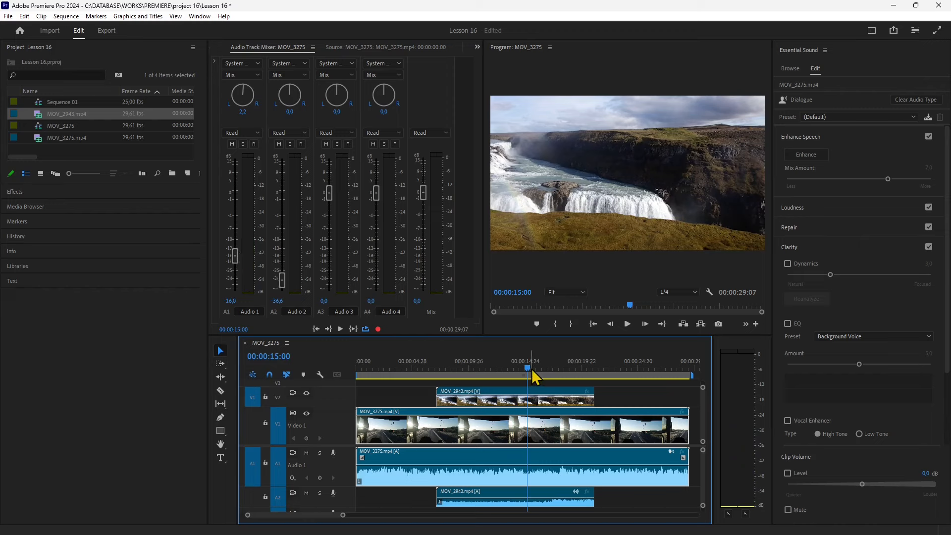
key(space)
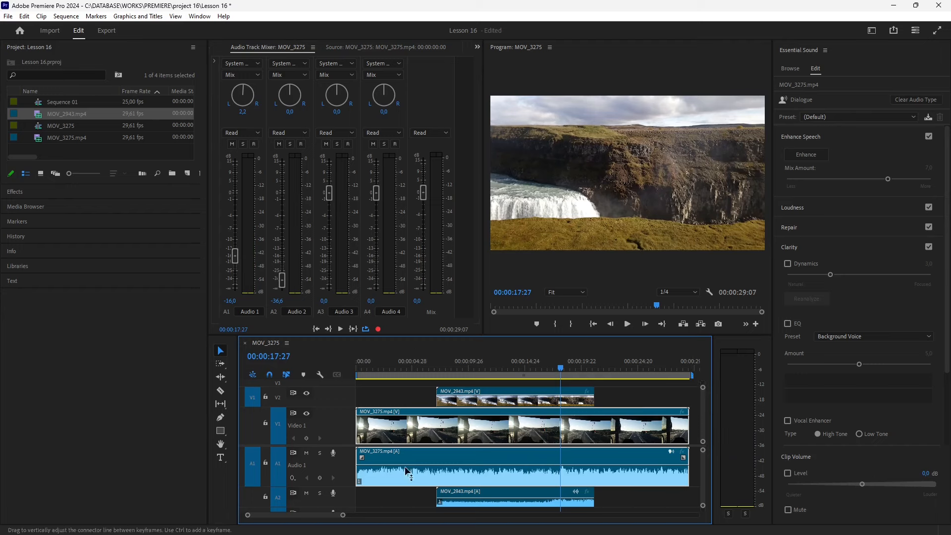
Step: Move the MOV_2943 clip directly after MOV_3275, placing its video on V1 and its audio on A1
drag(342, 516, 385, 516)
drag(428, 393, 537, 434)
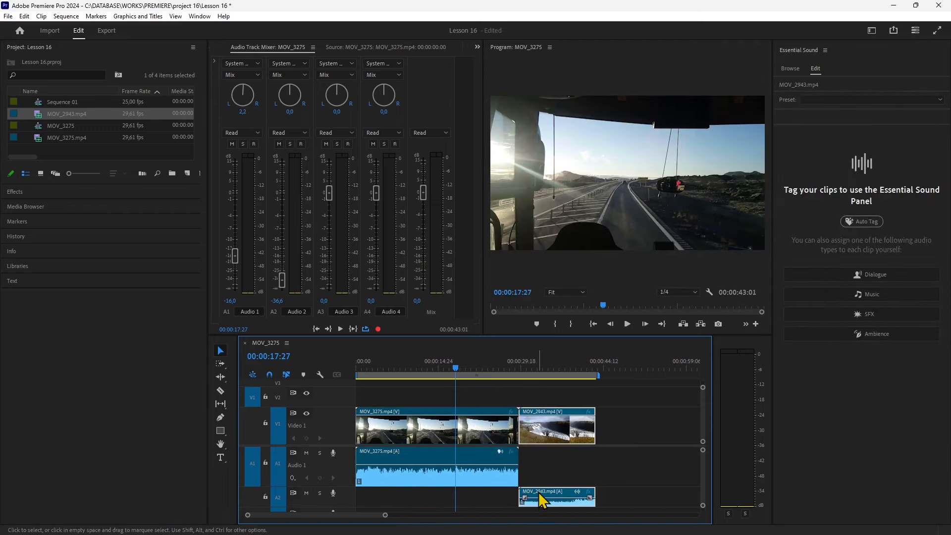
drag(539, 492, 541, 461)
mouse_move(540, 413)
mouse_down()
mouse_move(553, 419)
mouse_move(538, 419)
mouse_up()
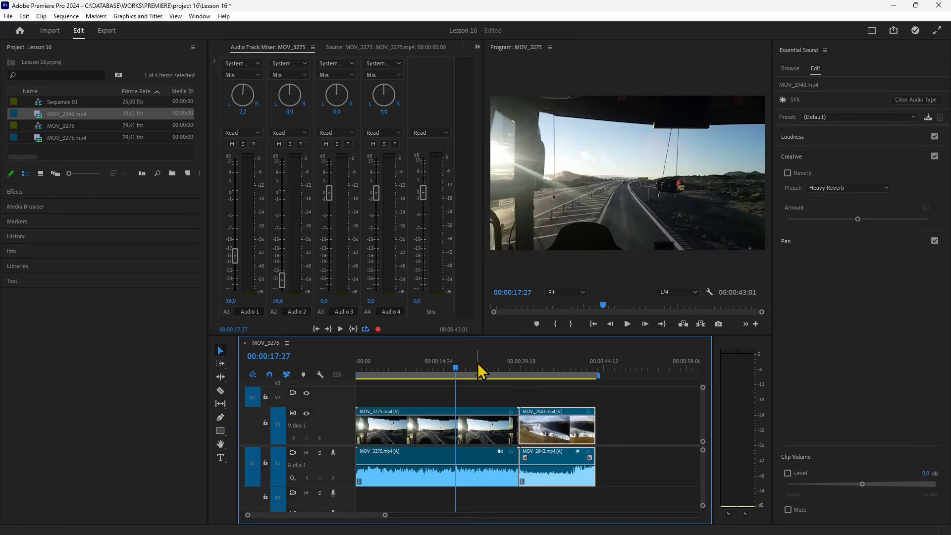
Step: Strongly lower the opacity line of the MOV_3275 video clip on V1 and preview the darkened picture
drag(477, 372, 514, 377)
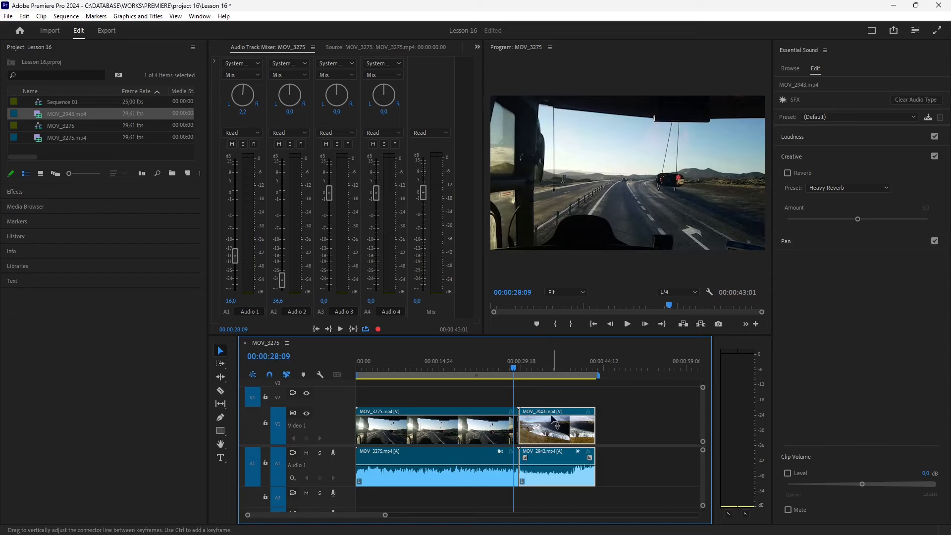
click(471, 416)
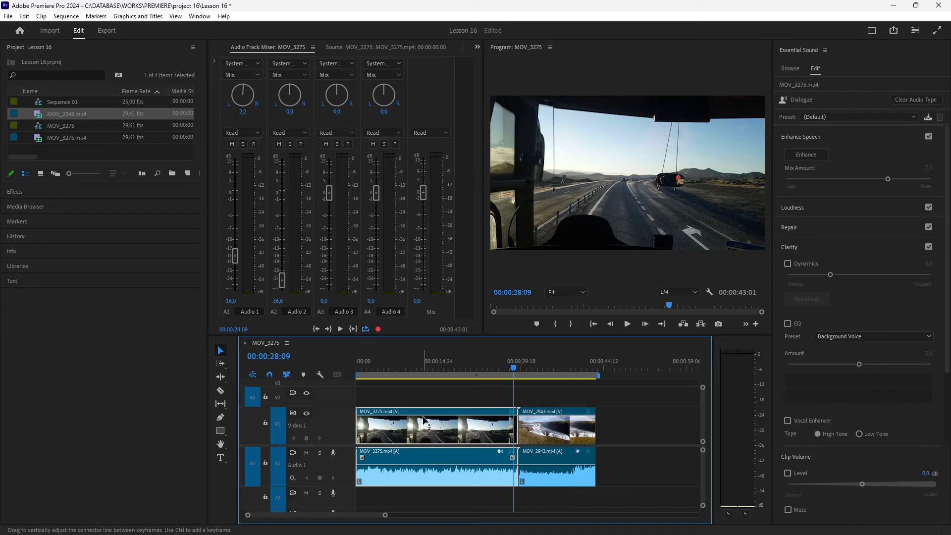
drag(410, 421, 416, 444)
click(449, 370)
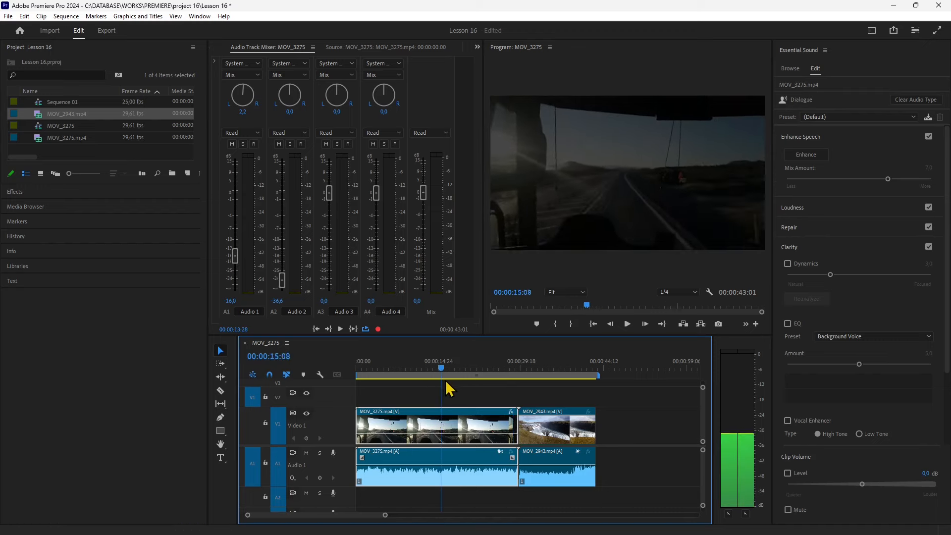
Step: Examine which Motion, Opacity and Time Remapping keyframes can be shown on the MOV_3275 clip
right_click(437, 422)
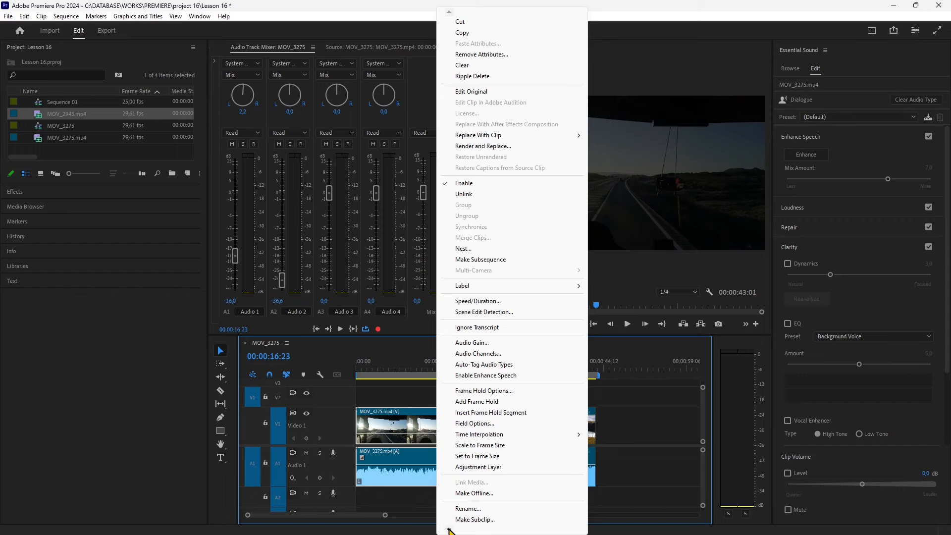
mouse_move(449, 529)
mouse_move(466, 514)
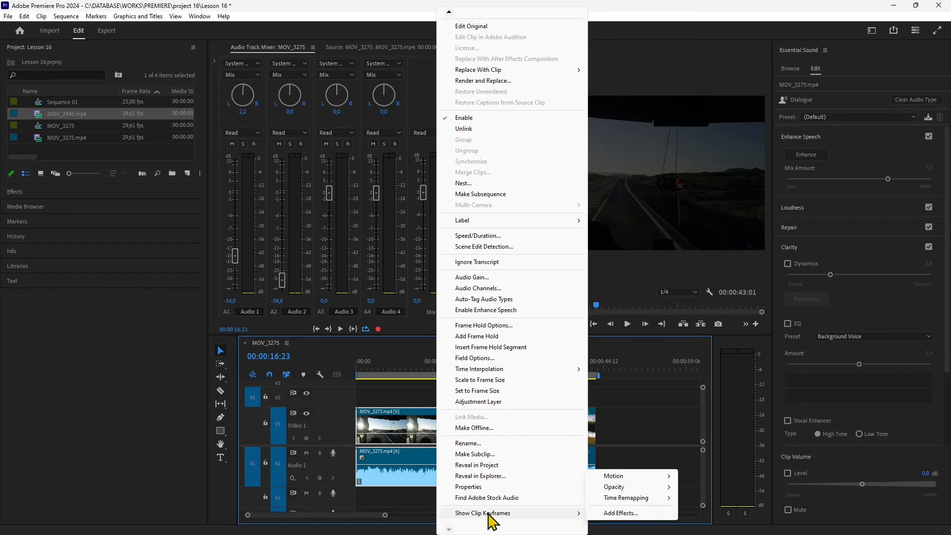
mouse_move(629, 481)
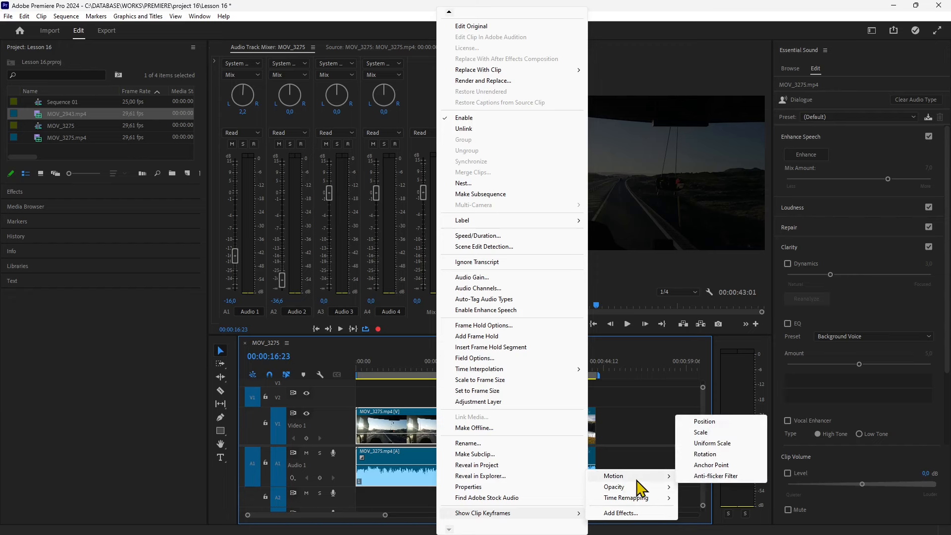
mouse_move(640, 499)
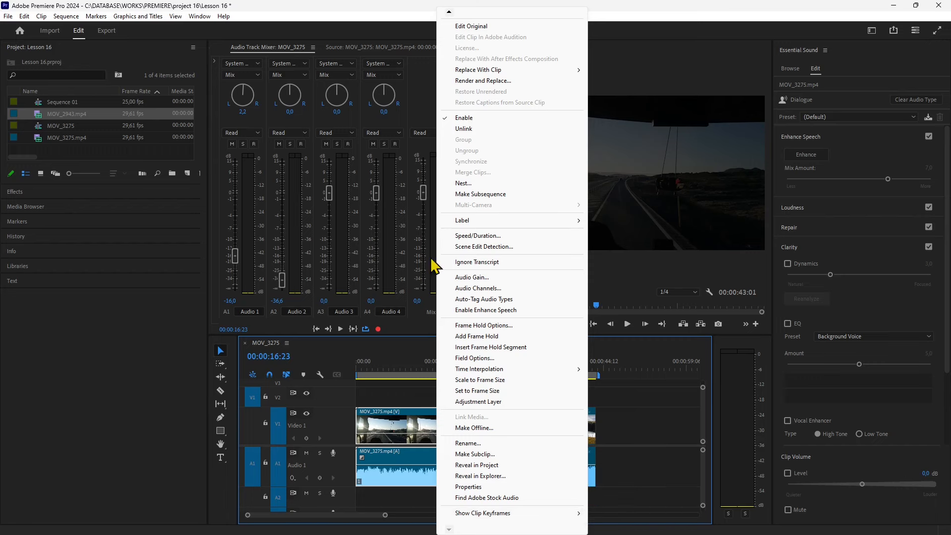
click(410, 413)
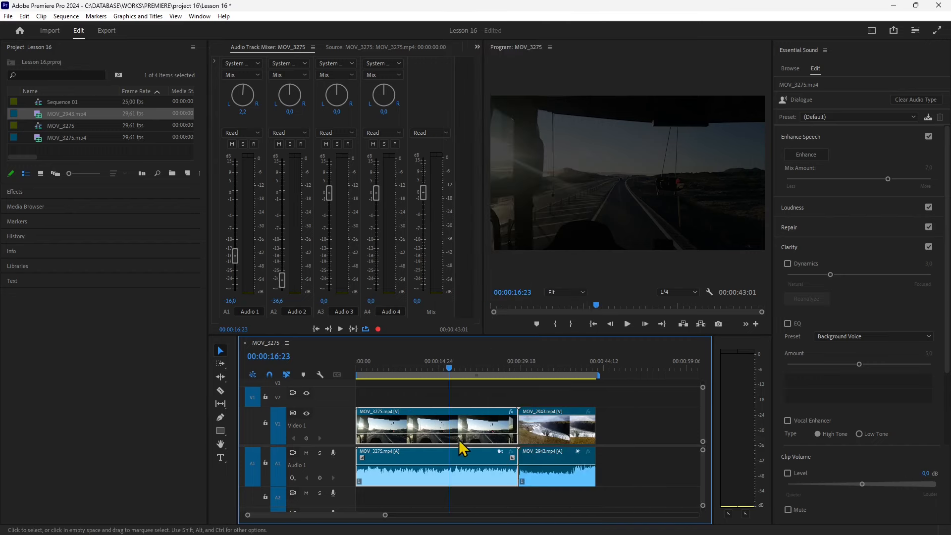
Step: Raise the opacity line of the MOV_3275 video slightly and lower the volume line of its audio
mouse_move(446, 433)
mouse_down()
mouse_move(426, 421)
mouse_move(428, 432)
mouse_up()
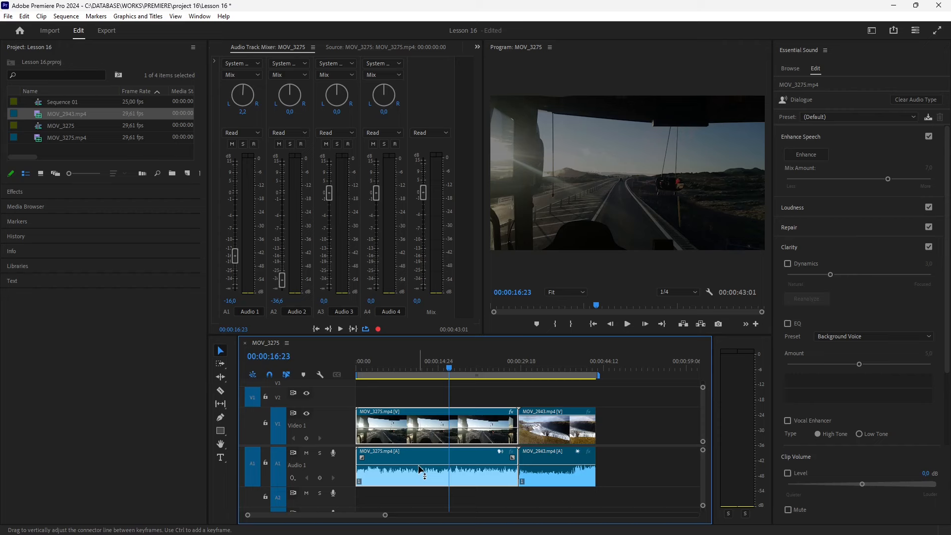
drag(419, 466, 418, 478)
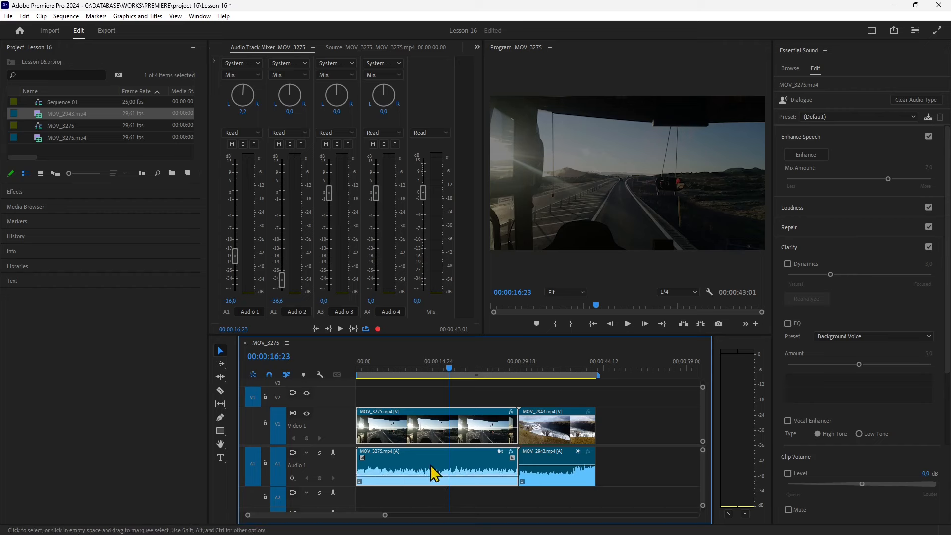
Step: Copy the MOV_2943 clip and paste its video and audio attributes, including opacity and volume, onto the MOV_3275 clip
drag(450, 374, 551, 446)
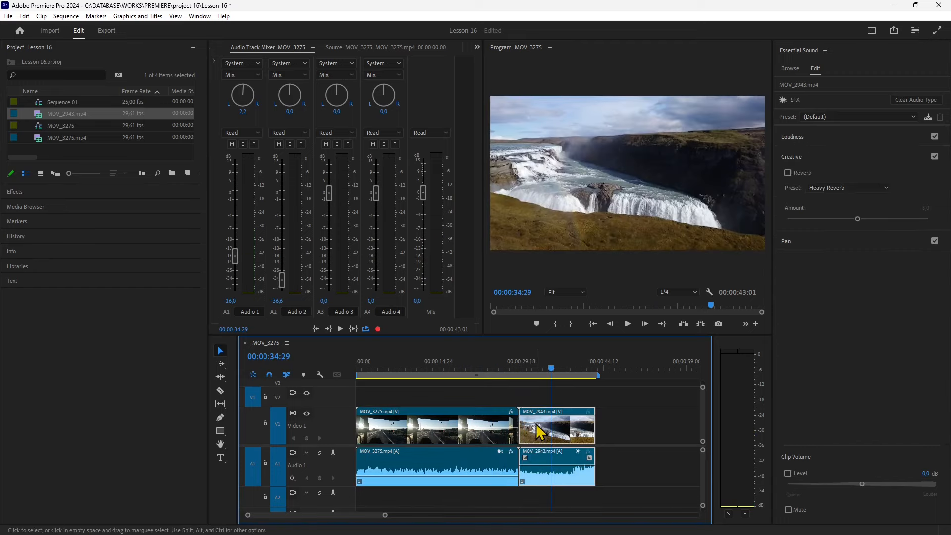
right_click(537, 433)
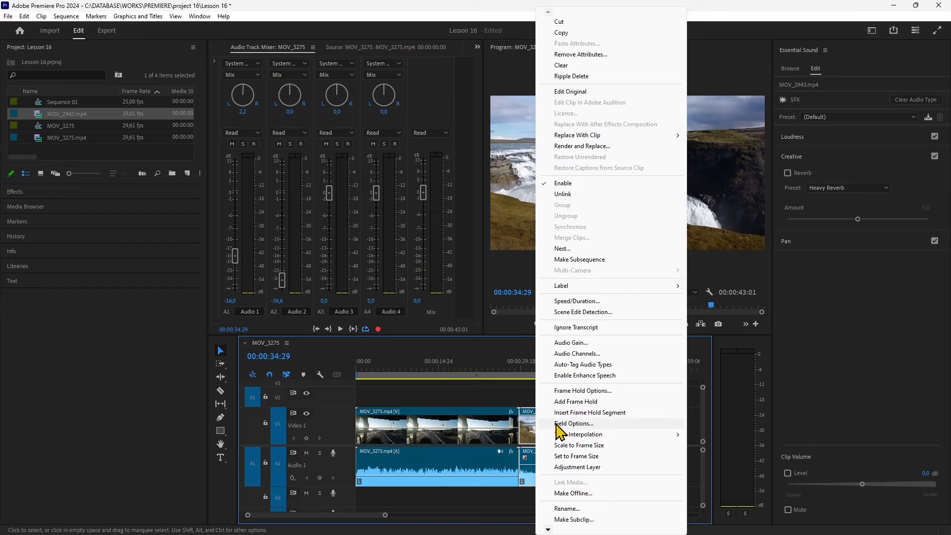
click(563, 35)
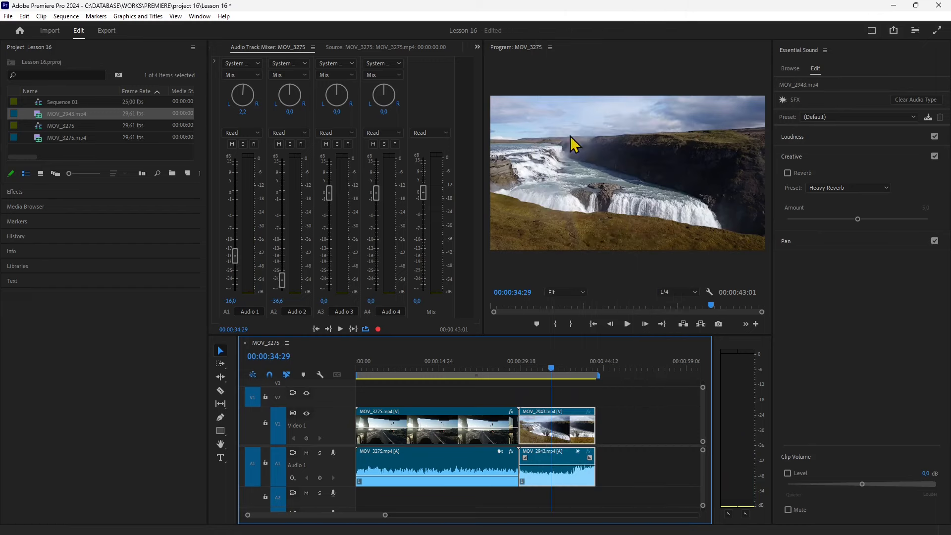
click(474, 420)
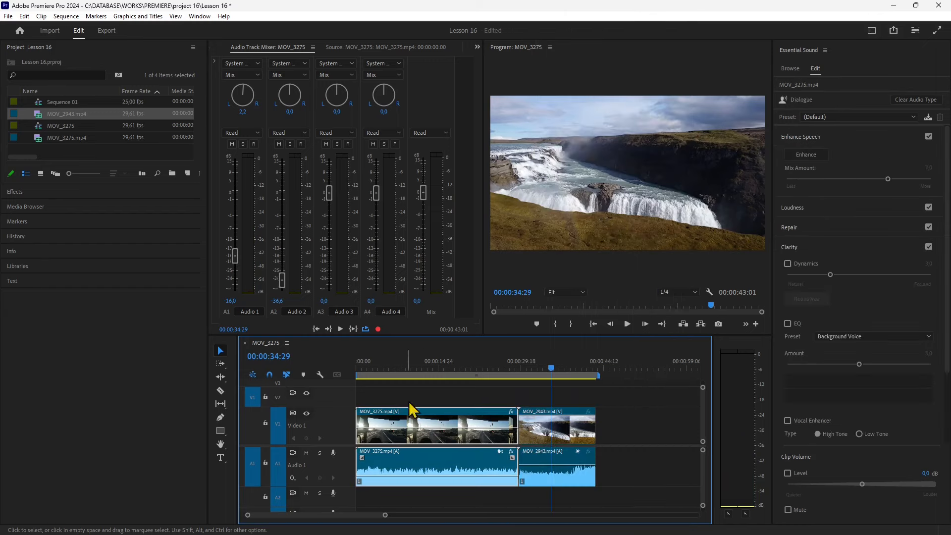
right_click(469, 425)
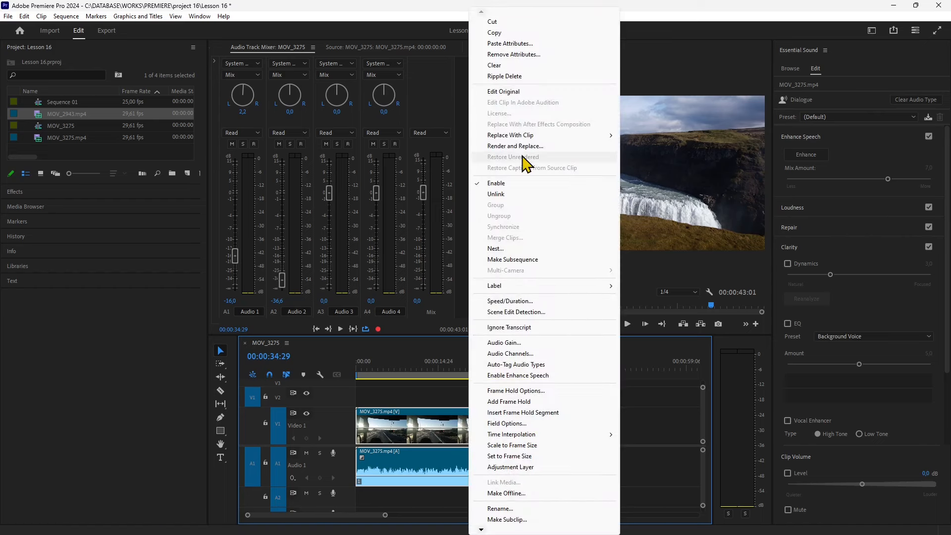
click(505, 44)
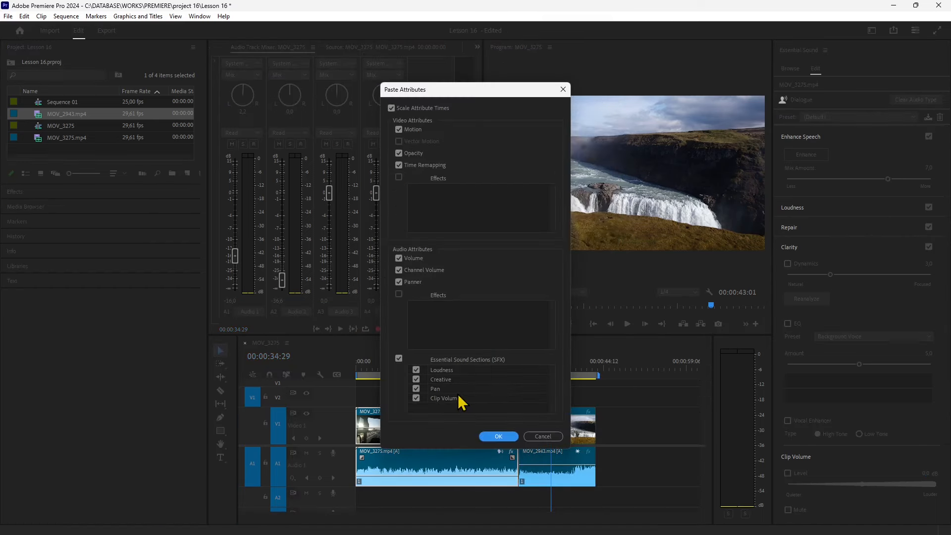
drag(443, 89, 466, 126)
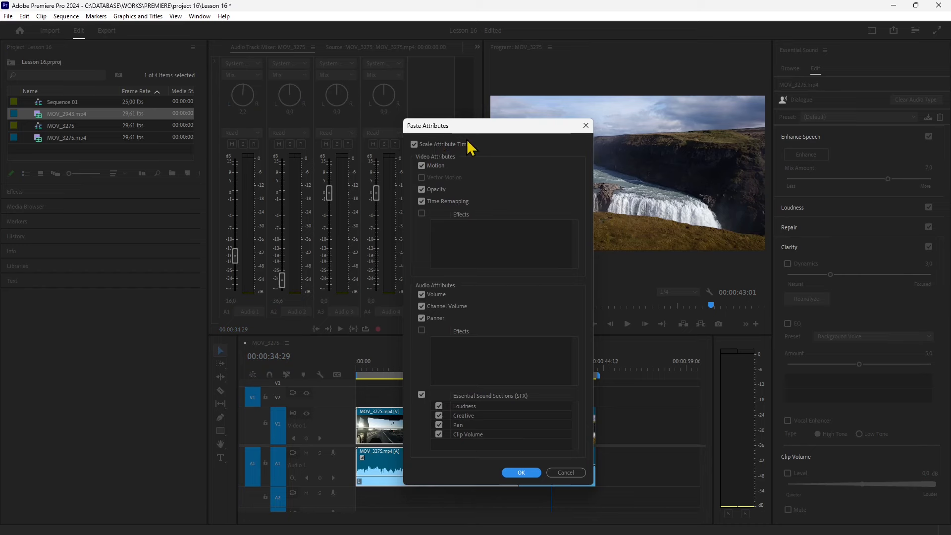
click(421, 165)
click(528, 474)
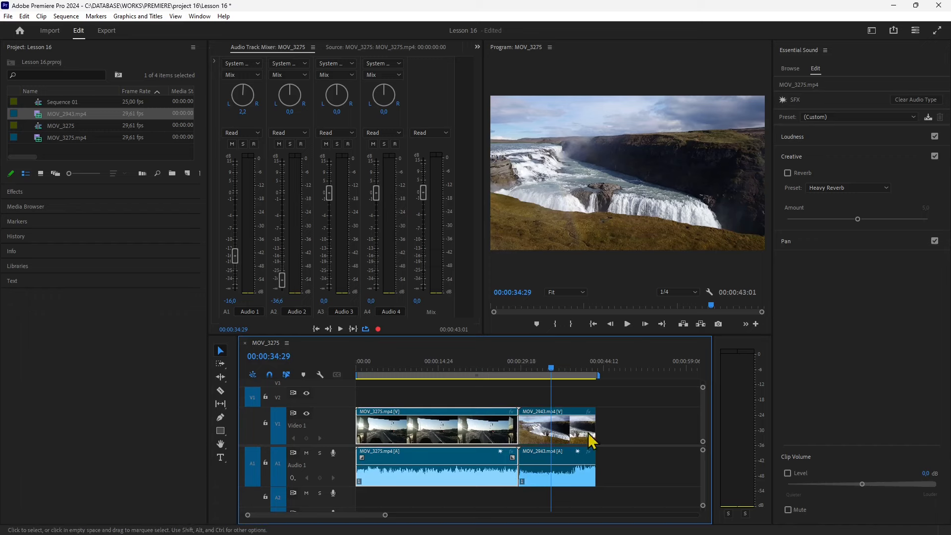
Step: Raise the audio gain of the MOV_3275 clip by 5 dB
click(470, 369)
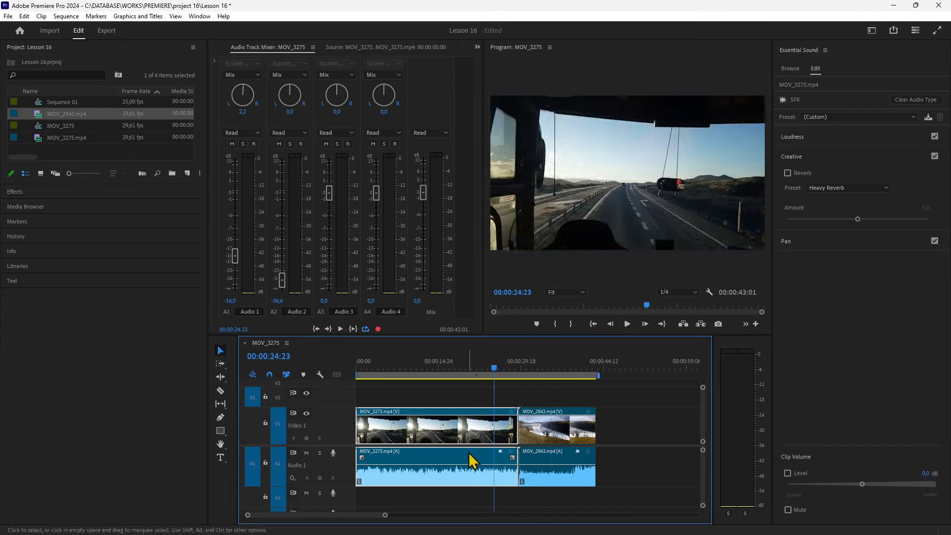
right_click(469, 453)
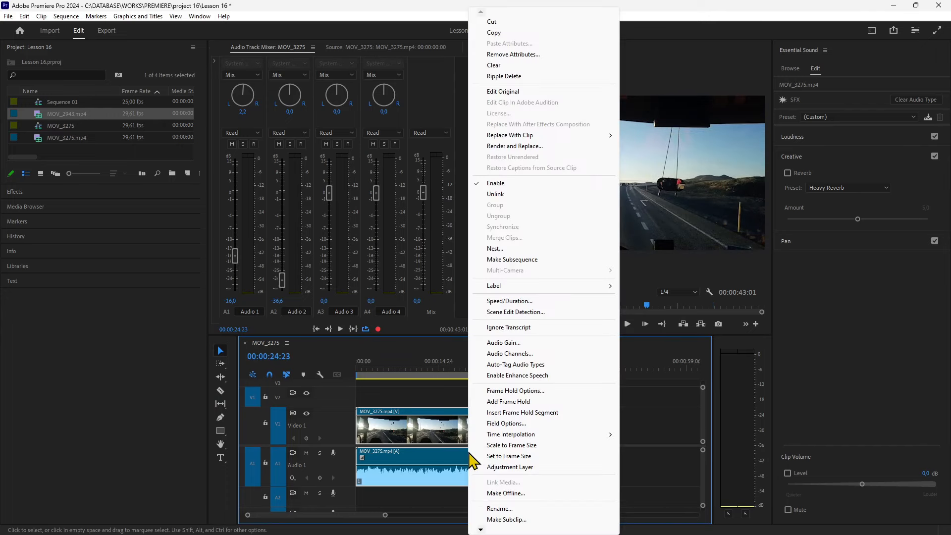
click(509, 344)
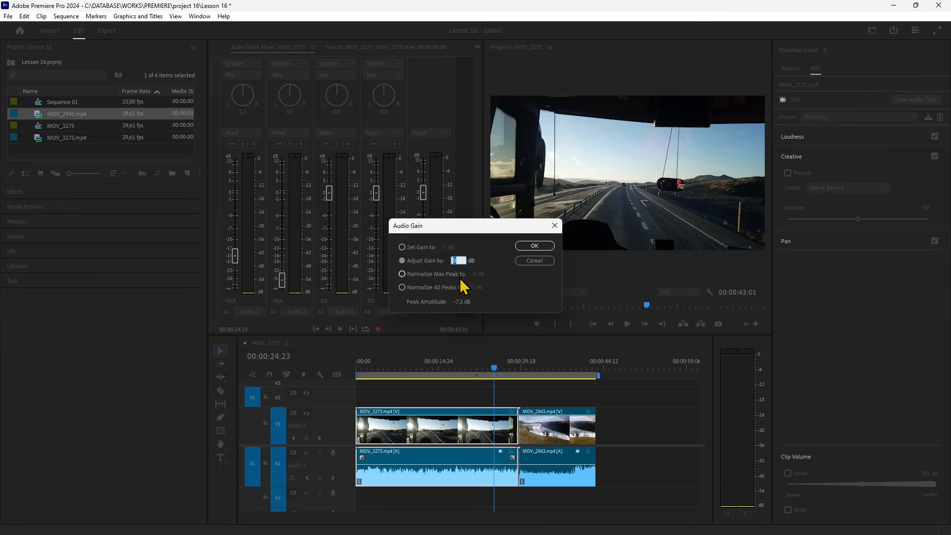
click(535, 246)
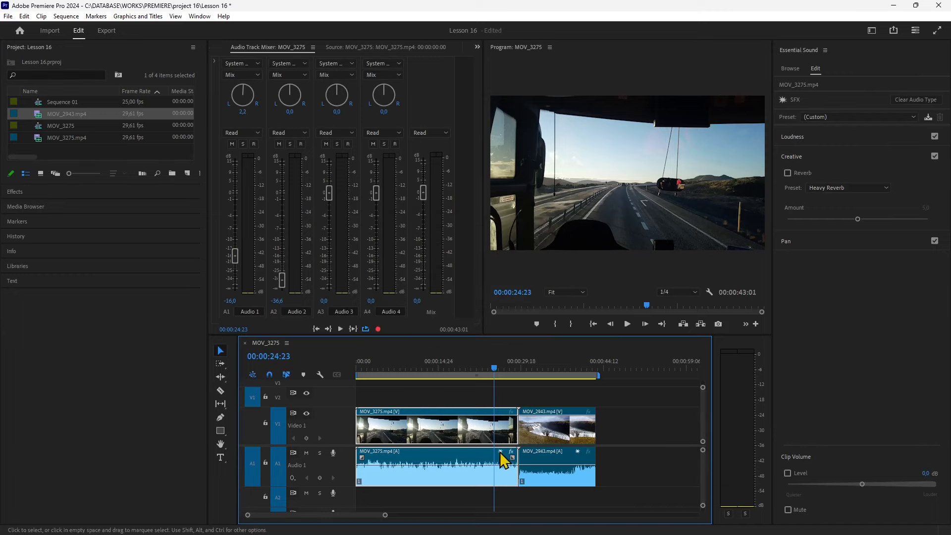
Step: Lower the audio gain of the MOV_3275 clip back to its original level
right_click(463, 458)
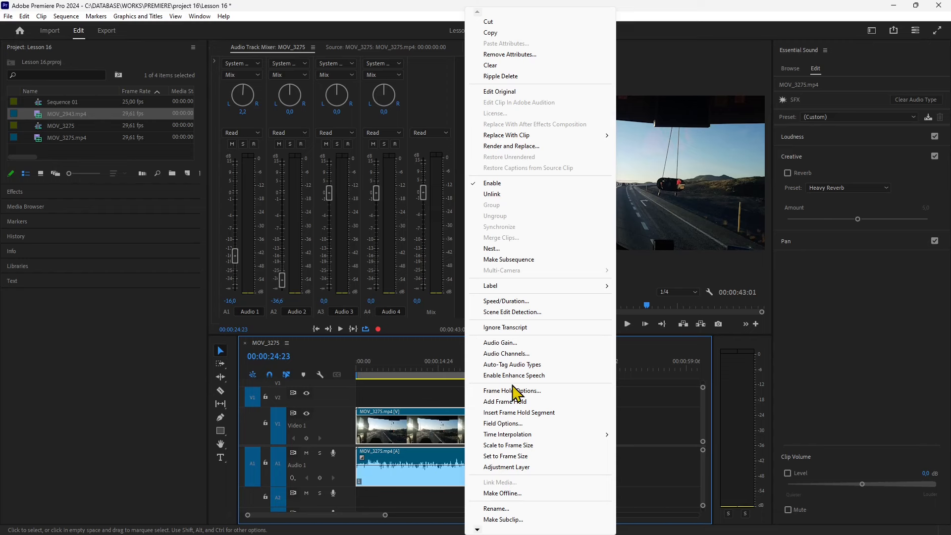
click(512, 343)
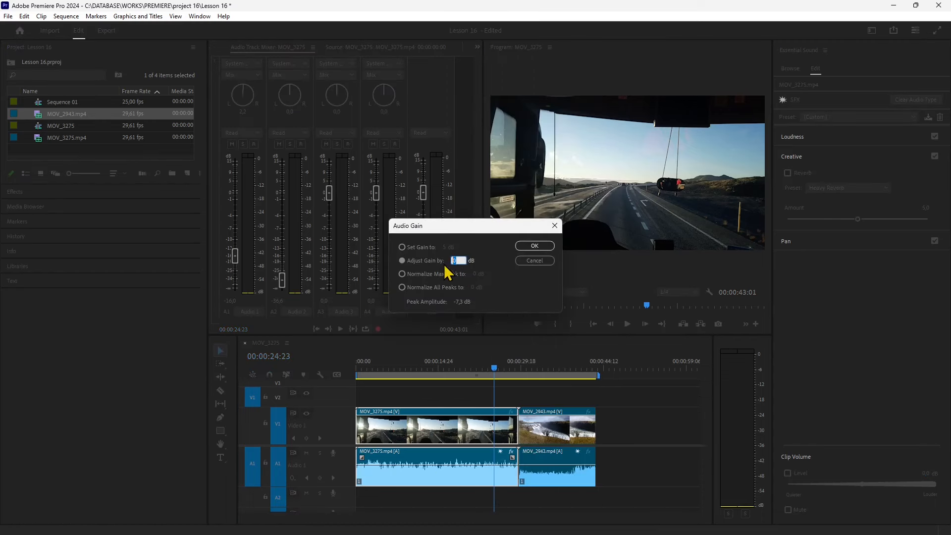
key(Return)
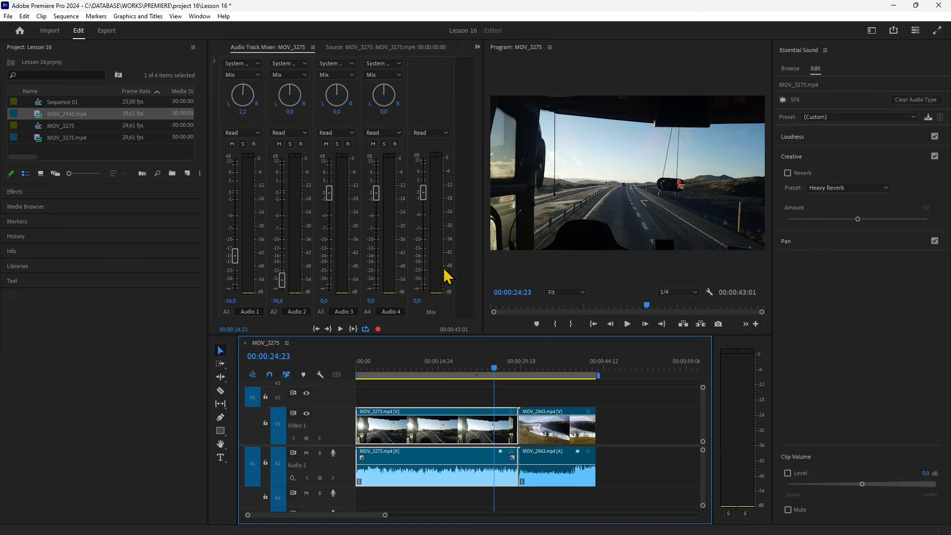
Step: Examine the audio channel settings of the MOV_3275 clip without modifying them
right_click(451, 468)
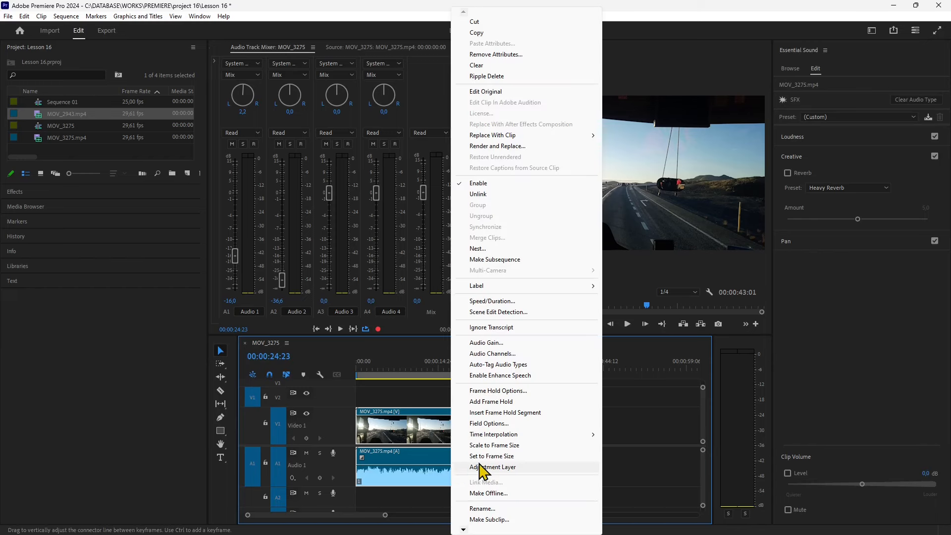
click(493, 353)
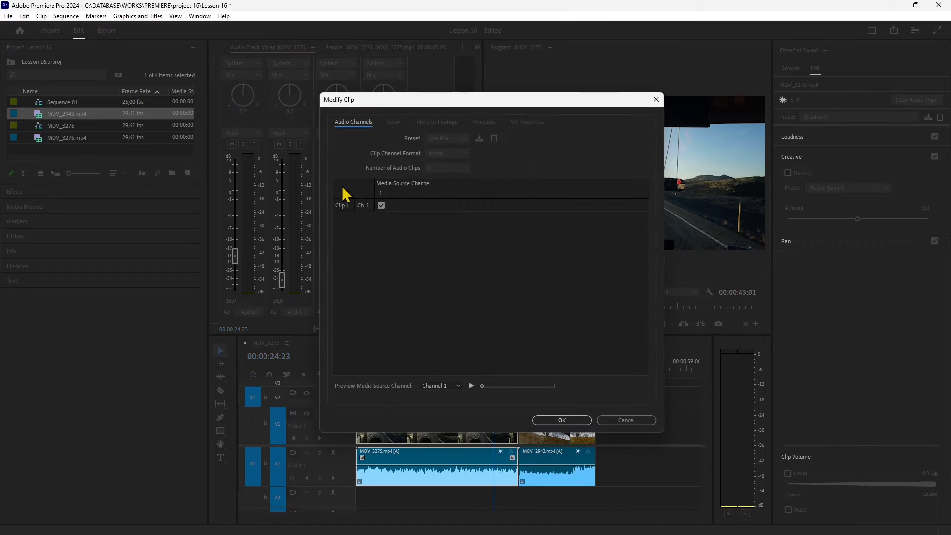
click(627, 420)
Step: Enable Enhance Speech on the MOV_3275 clip's audio
right_click(476, 465)
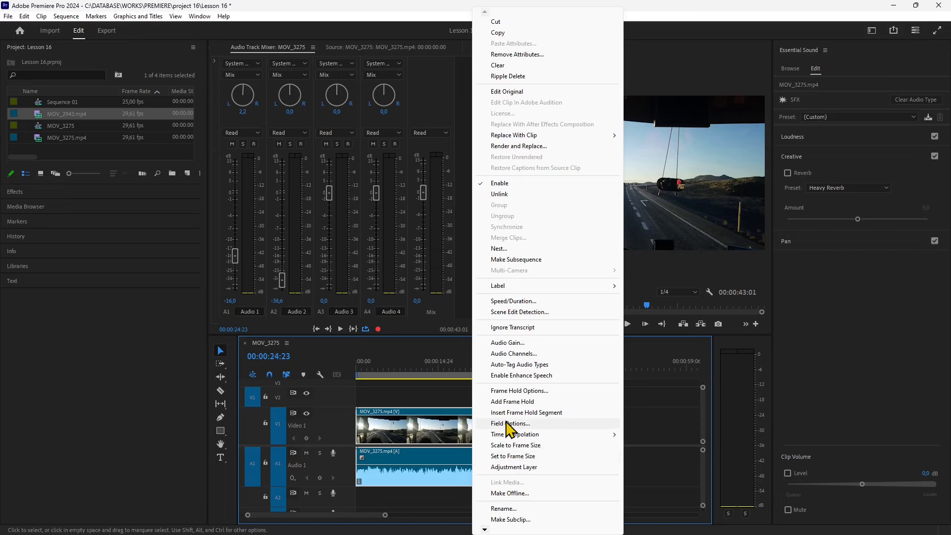
click(508, 374)
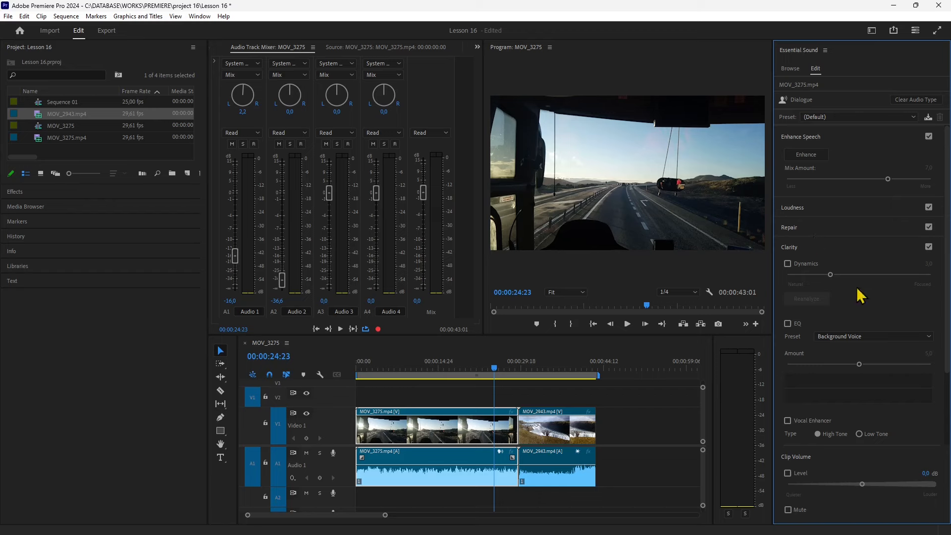
right_click(515, 418)
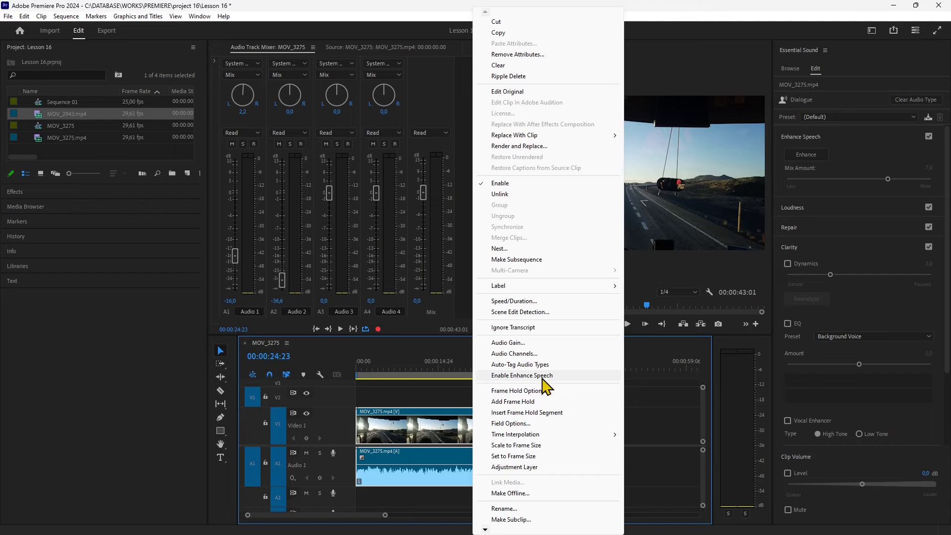
click(515, 375)
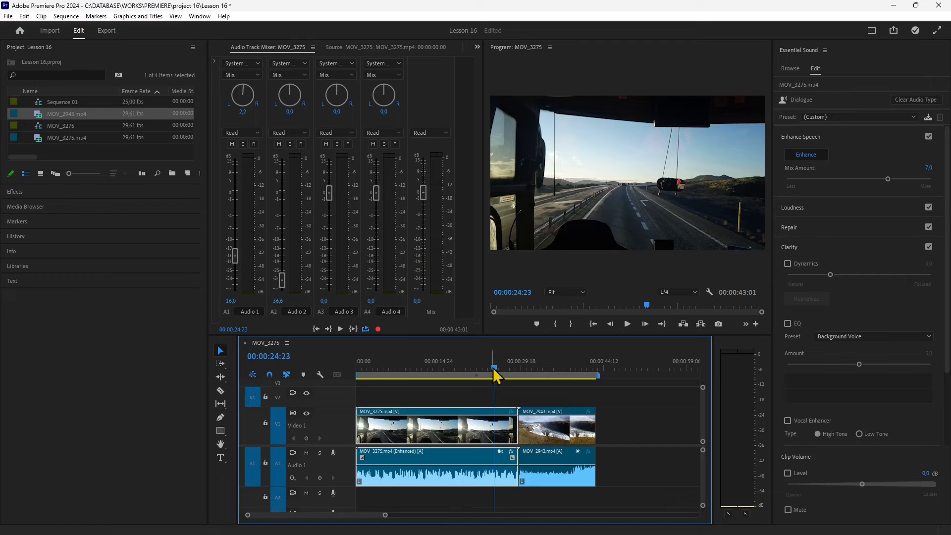
Step: Play a short stretch of the sequence from about 11 seconds to hear the enhanced MOV_3275 audio
drag(494, 369, 419, 369)
click(627, 324)
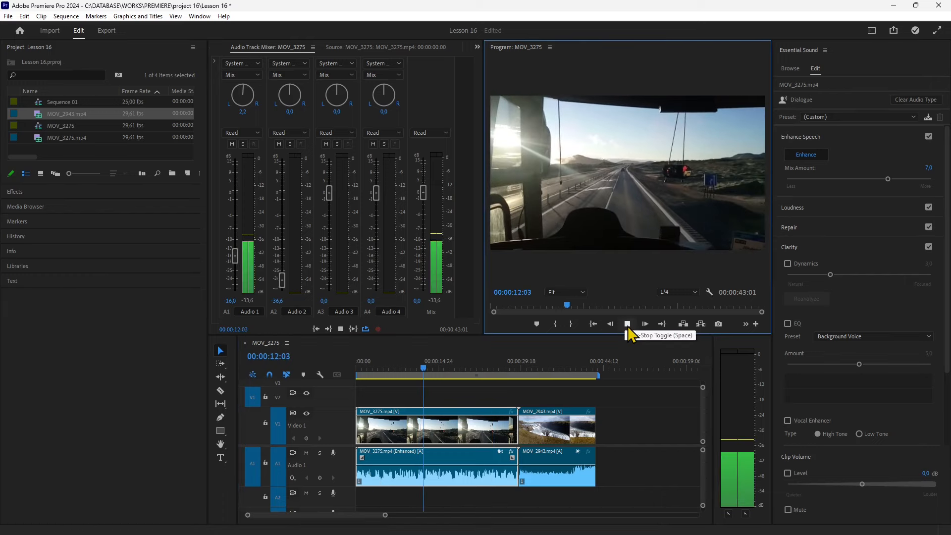
click(627, 324)
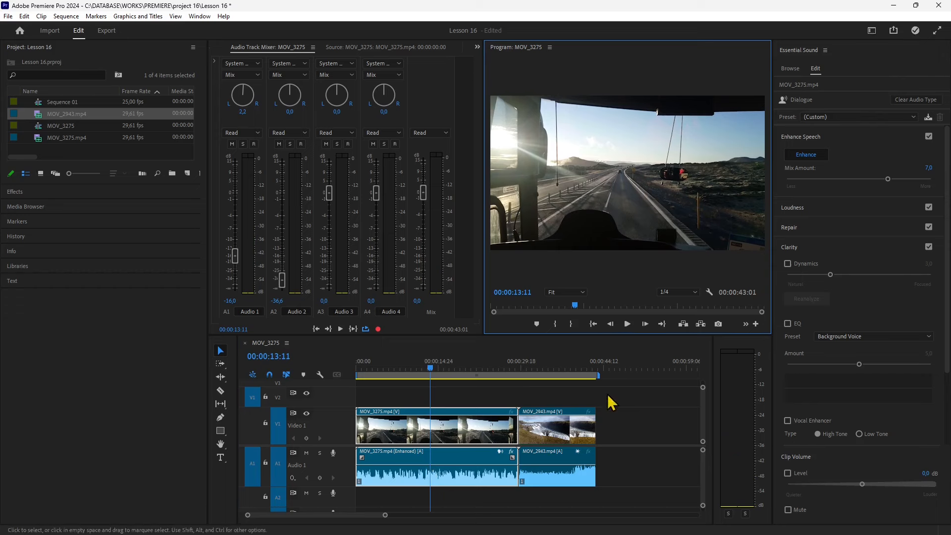
Step: Set the Enhance Speech mix amount of MOV_3275 to 70.79% in the clip's effect settings
click(500, 451)
click(511, 451)
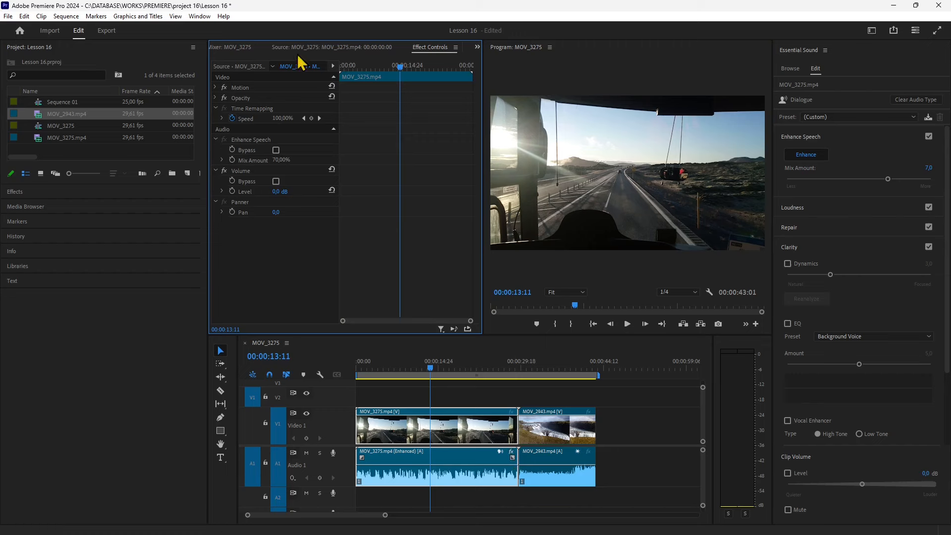
click(216, 139)
click(216, 108)
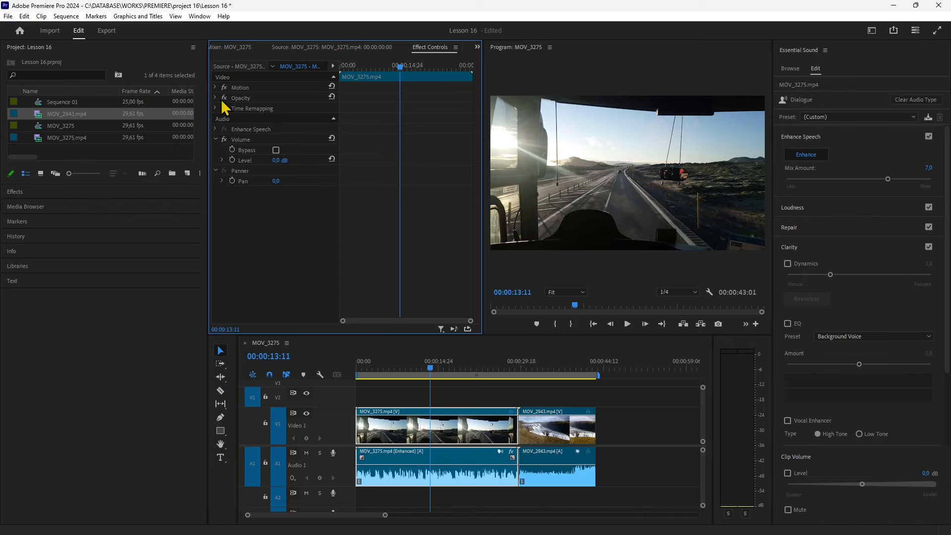
click(240, 130)
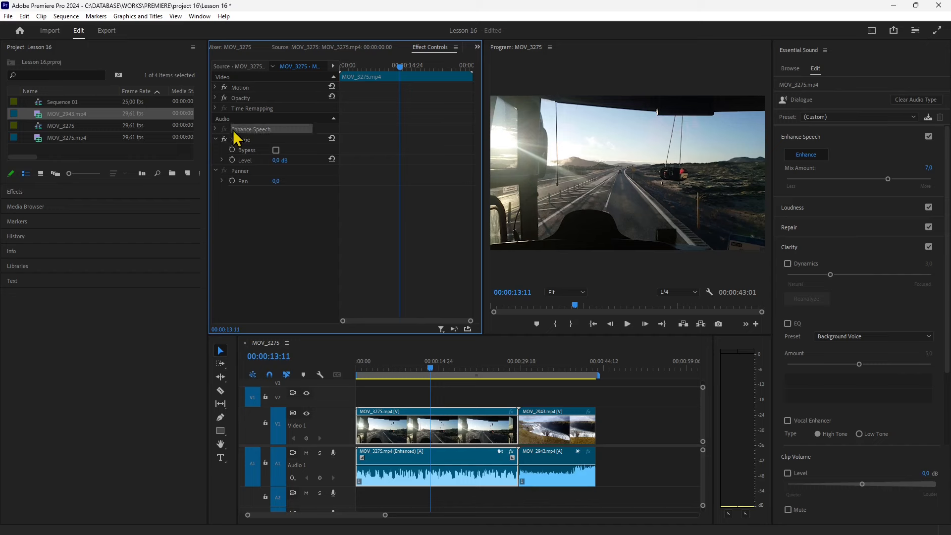
click(216, 129)
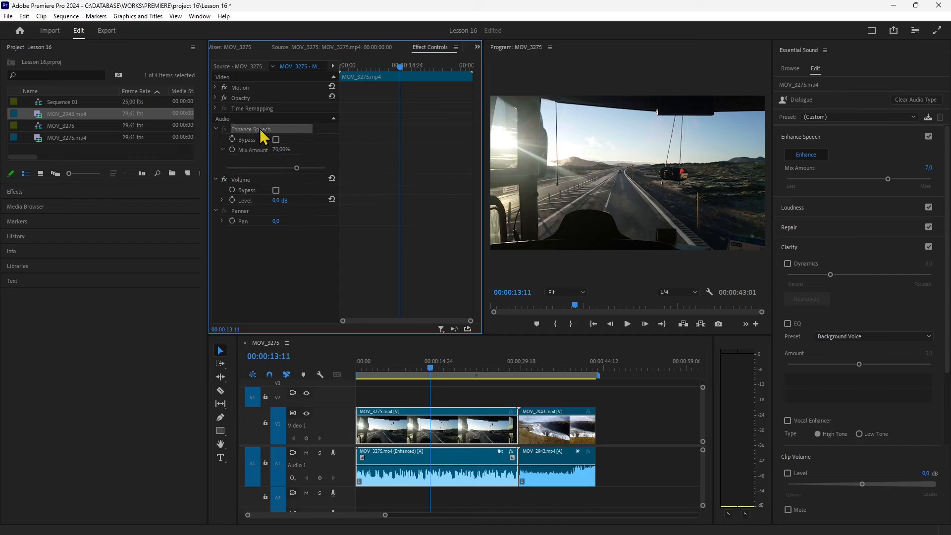
drag(298, 168, 300, 192)
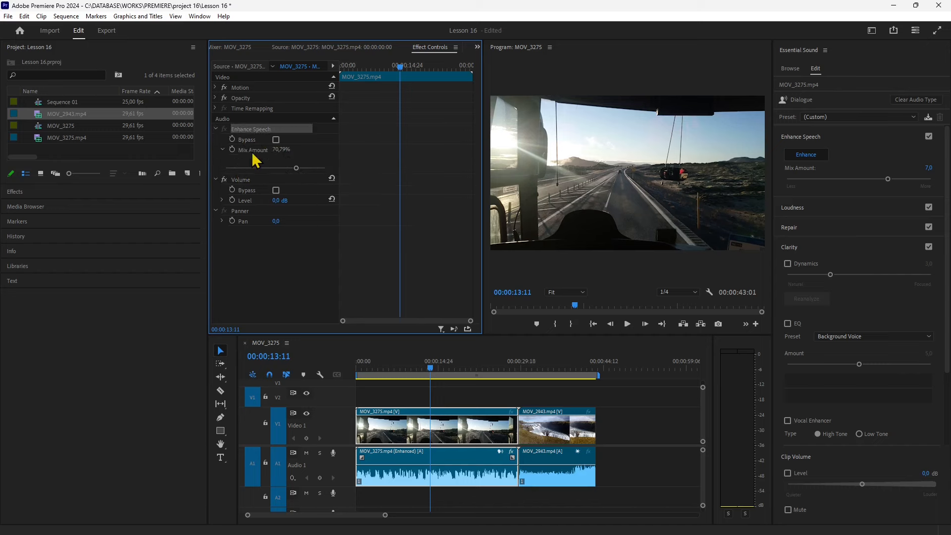
click(216, 129)
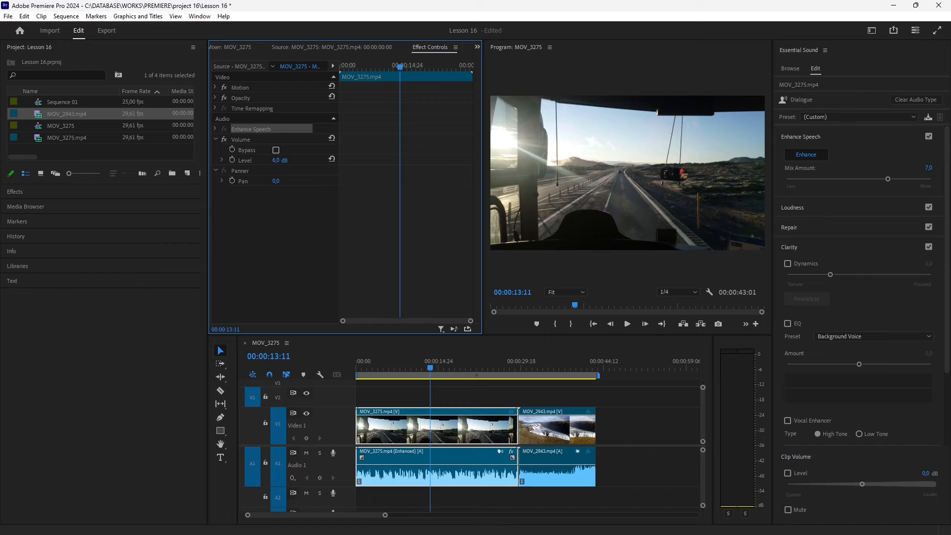
Step: Set the MOV_3275 clip's volume level to -2.4 dB and its pan to 100
click(275, 161)
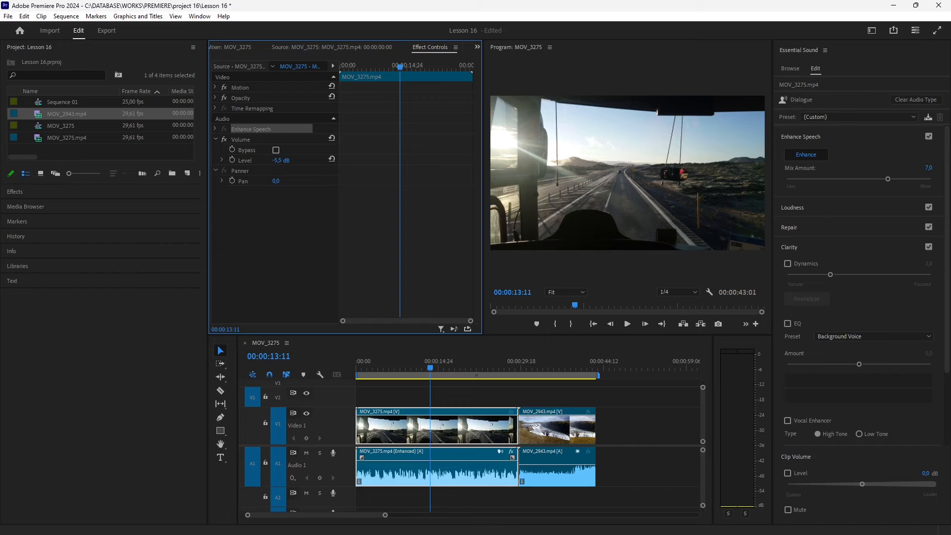
drag(446, 461, 446, 467)
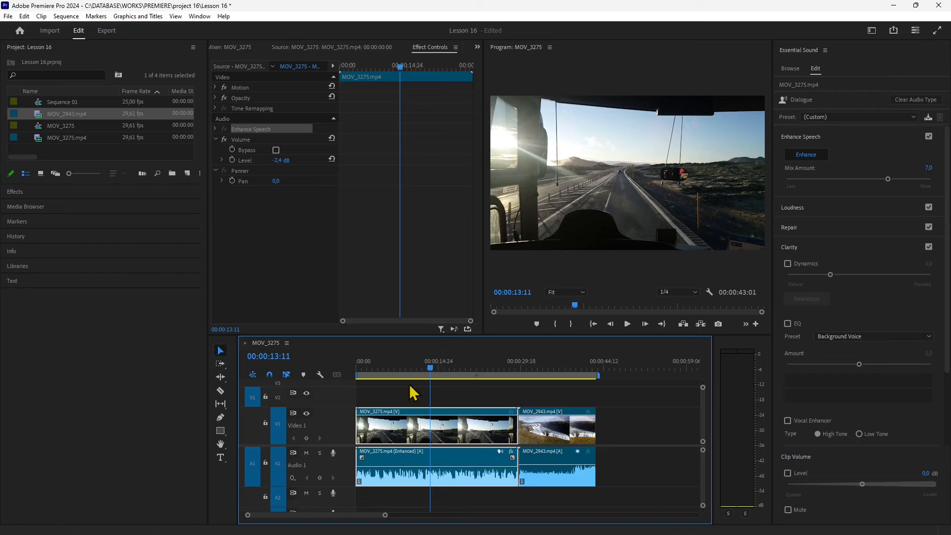
click(278, 194)
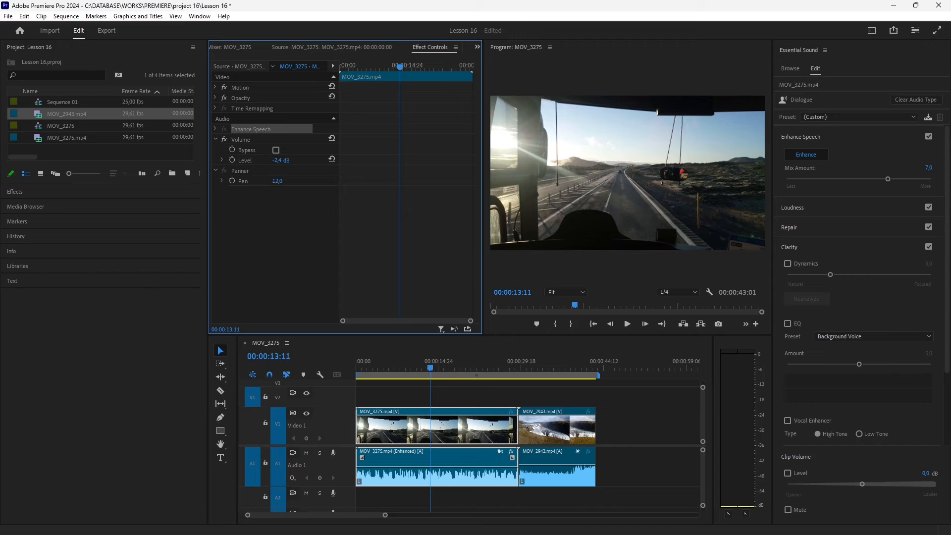
drag(456, 224, 346, 227)
Step: Browse the Adobe Stock audio in Essential Sound and clear the Moods filter
click(860, 84)
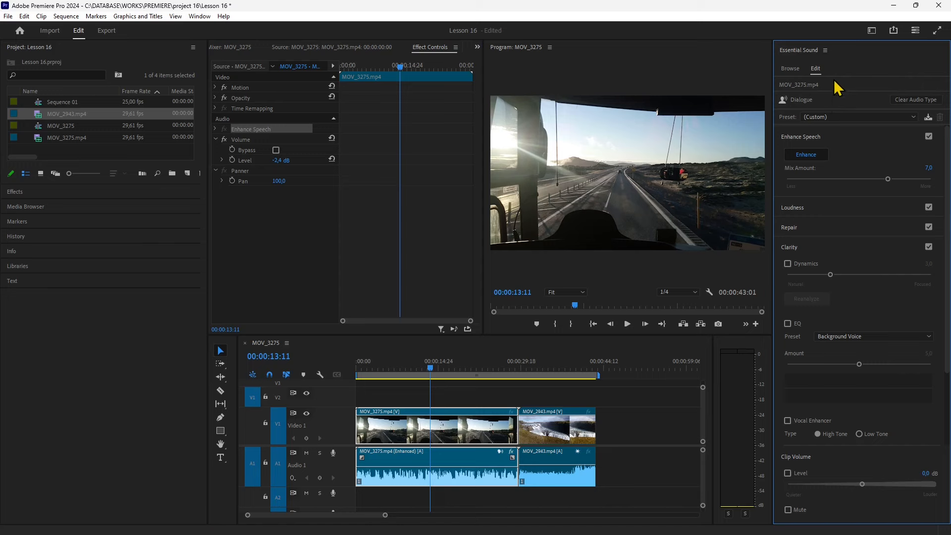
click(786, 70)
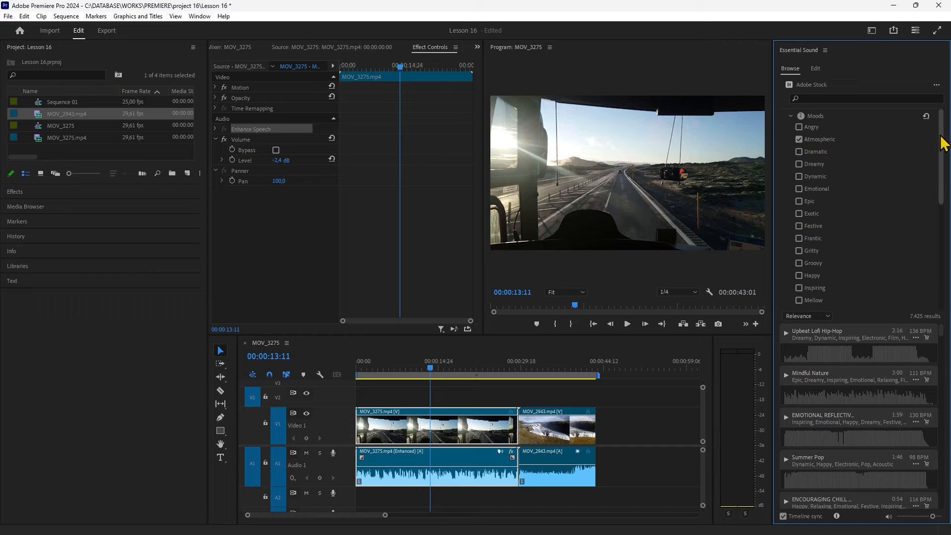
click(926, 116)
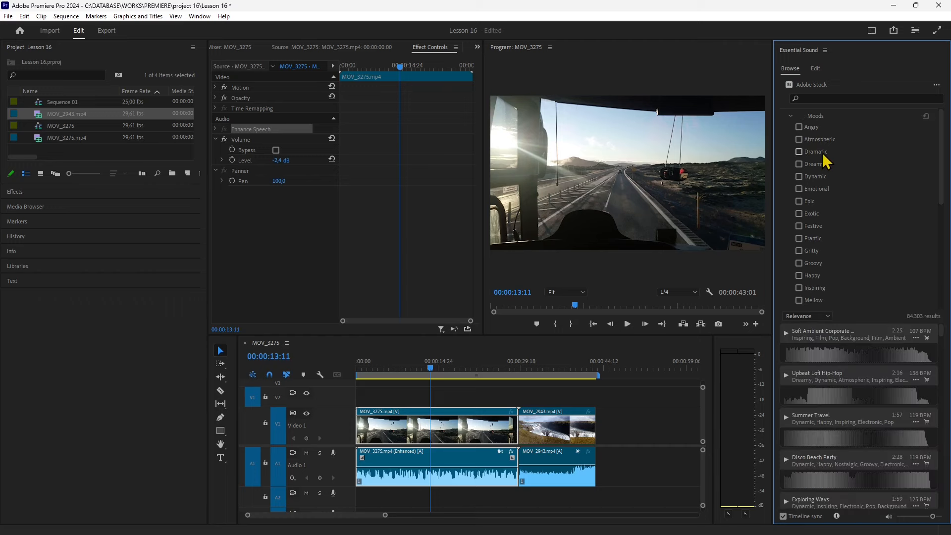
Step: Filter the Adobe Stock audio by the moods Emotional, Atmospheric, Inspiring and Mysterious
click(800, 189)
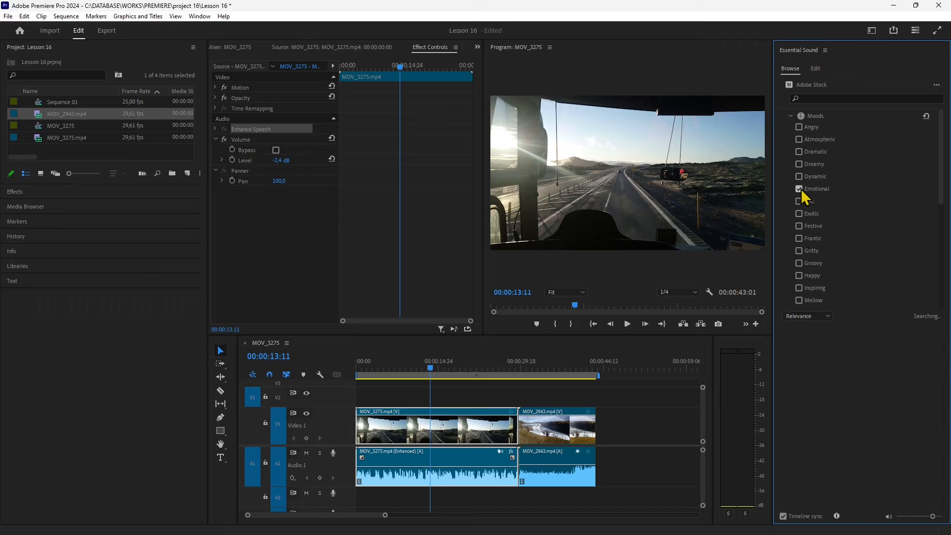
click(799, 140)
scroll(846, 266, down, 2)
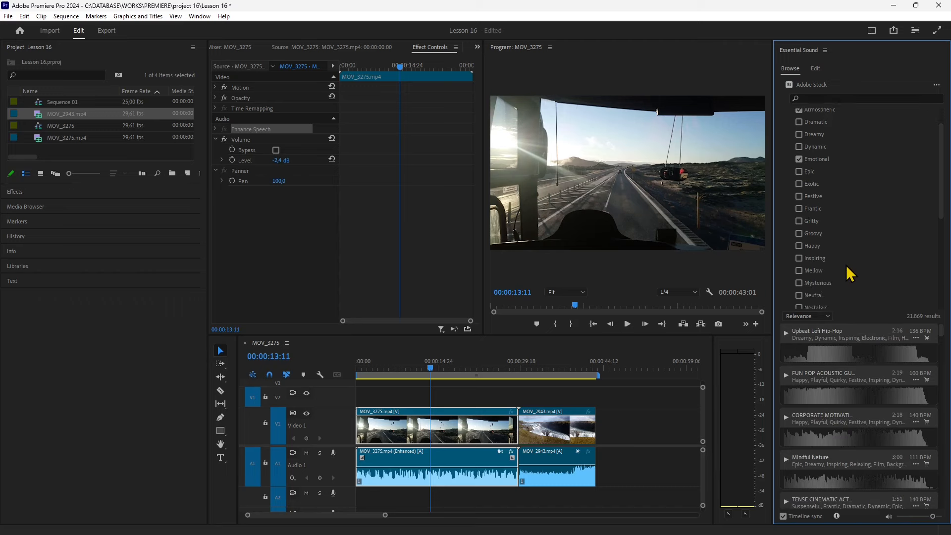
scroll(846, 265, down, 1)
click(799, 240)
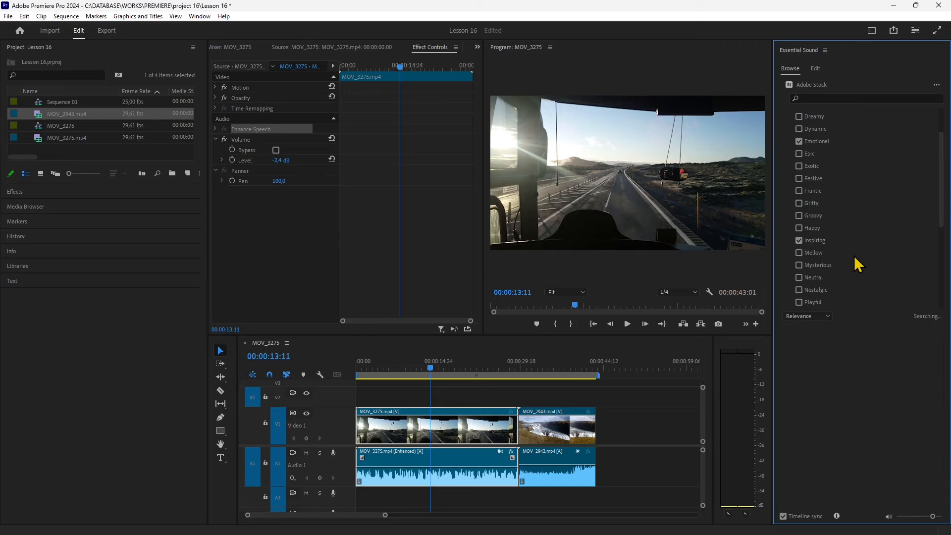
scroll(856, 258, down, 3)
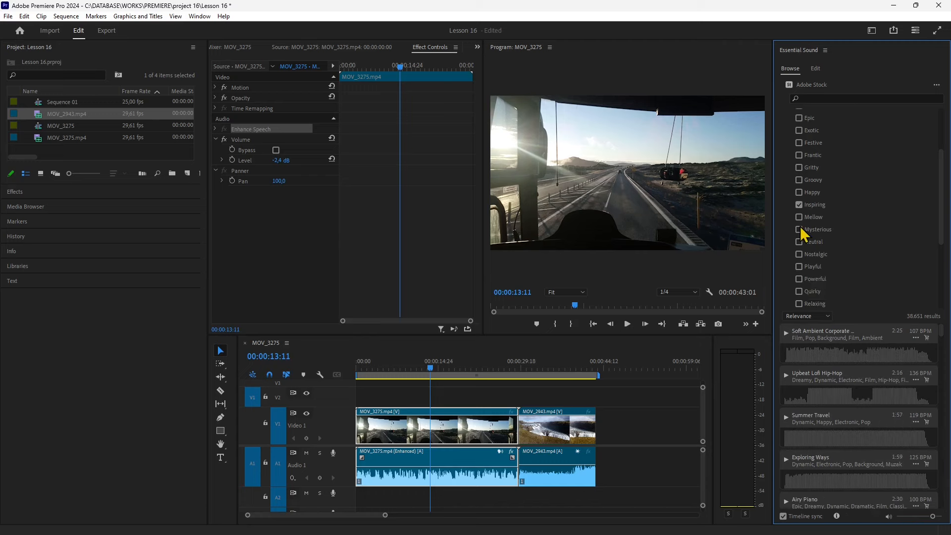
click(799, 229)
Step: Preview the Soft Ambient Corporate stock track in sync with the sequence for a few seconds, and stop playback
scroll(837, 258, down, 2)
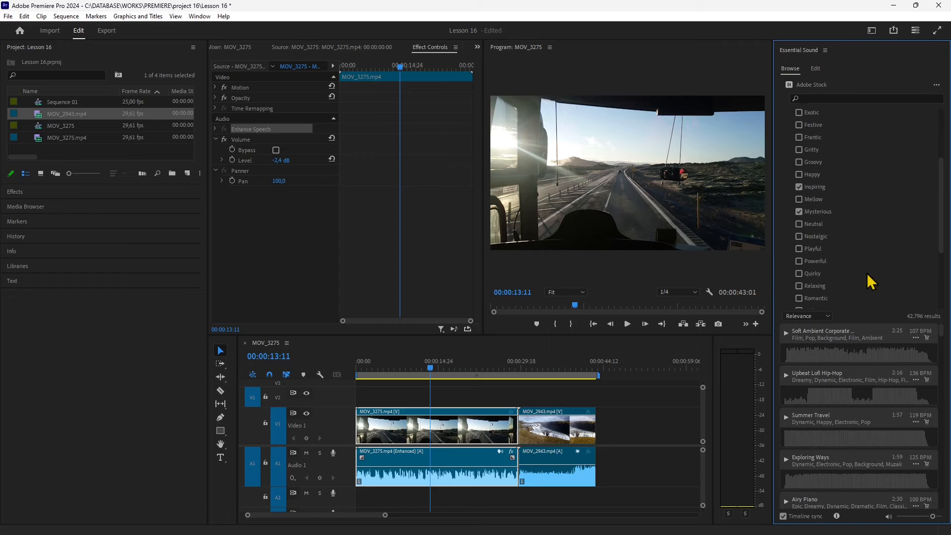
scroll(867, 274, down, 7)
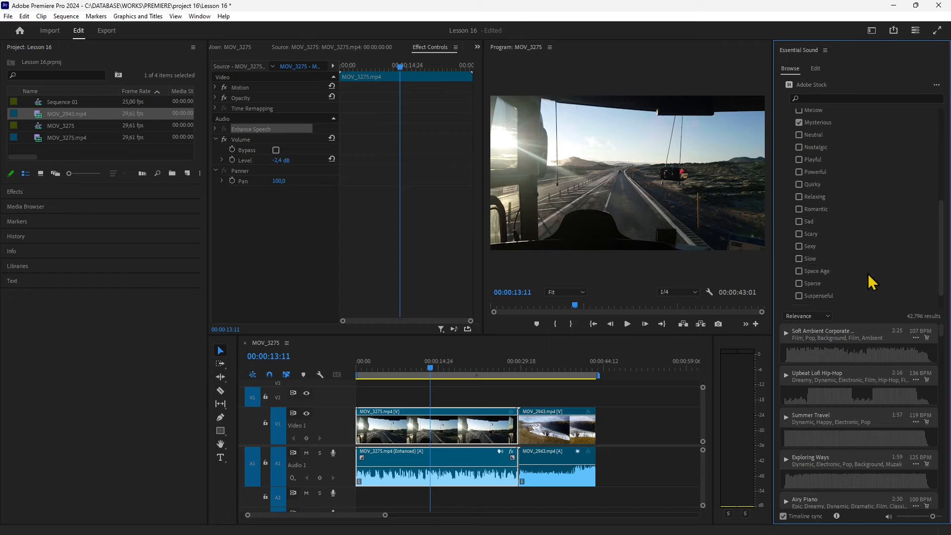
scroll(870, 280, down, 2)
scroll(868, 274, down, 1)
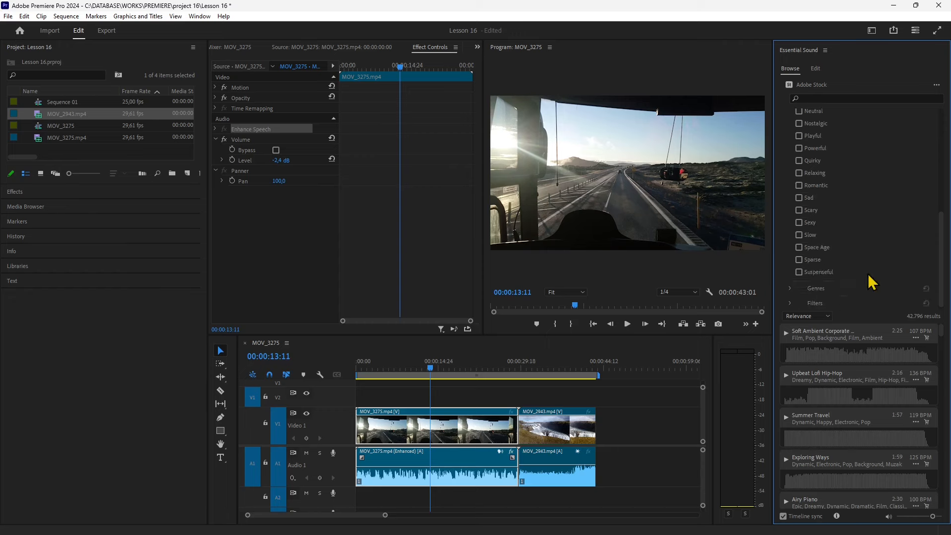
scroll(868, 274, down, 1)
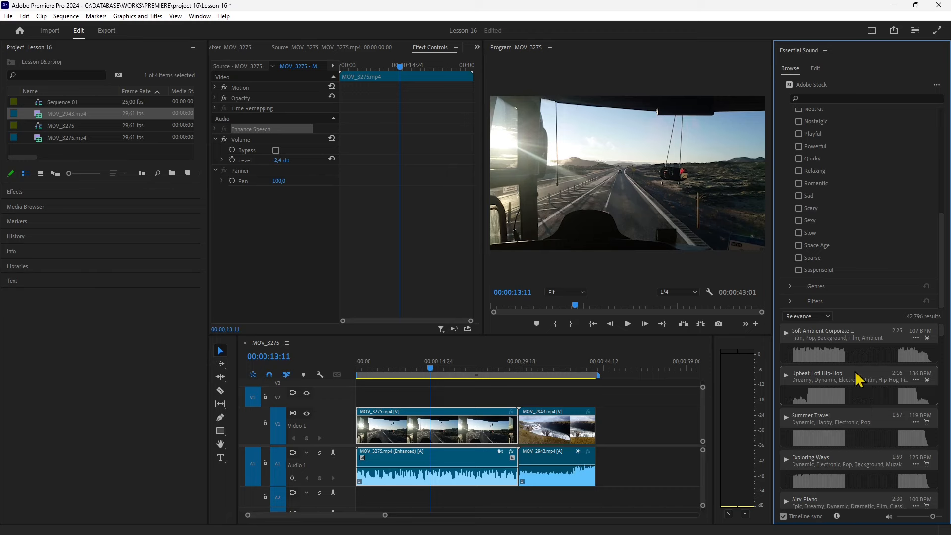
click(785, 332)
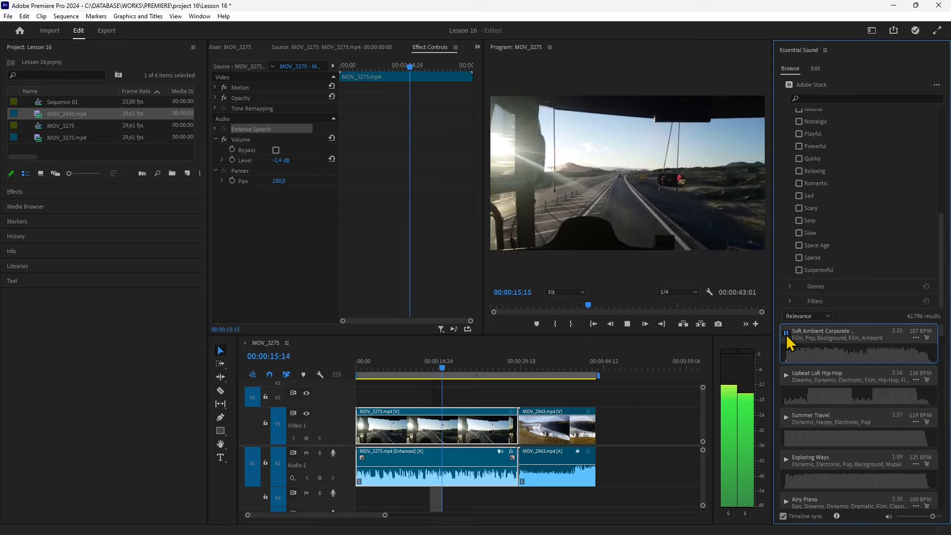
click(786, 333)
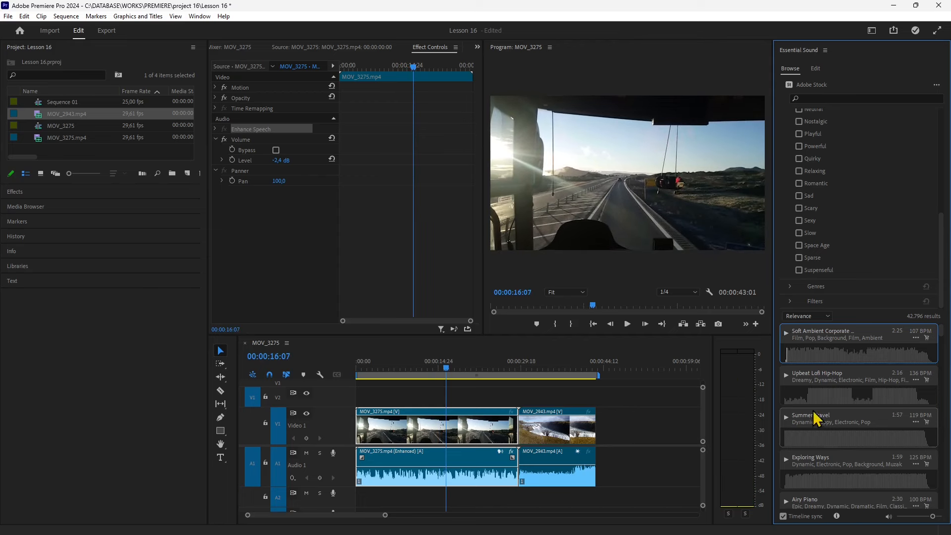
Step: Add the Soft Ambient Corporate track to Audio 2 at the start of the sequence and enlarge that track's height
drag(807, 342, 365, 505)
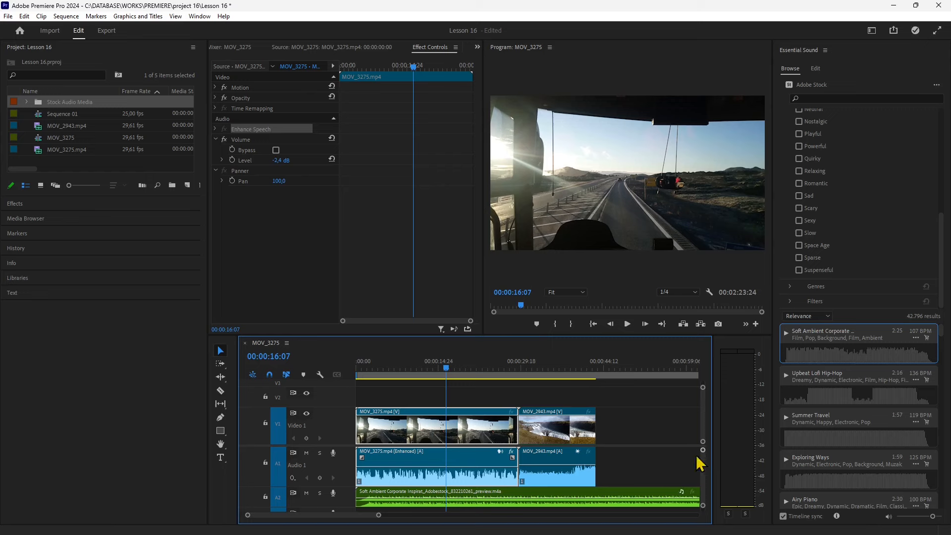
drag(348, 446, 348, 424)
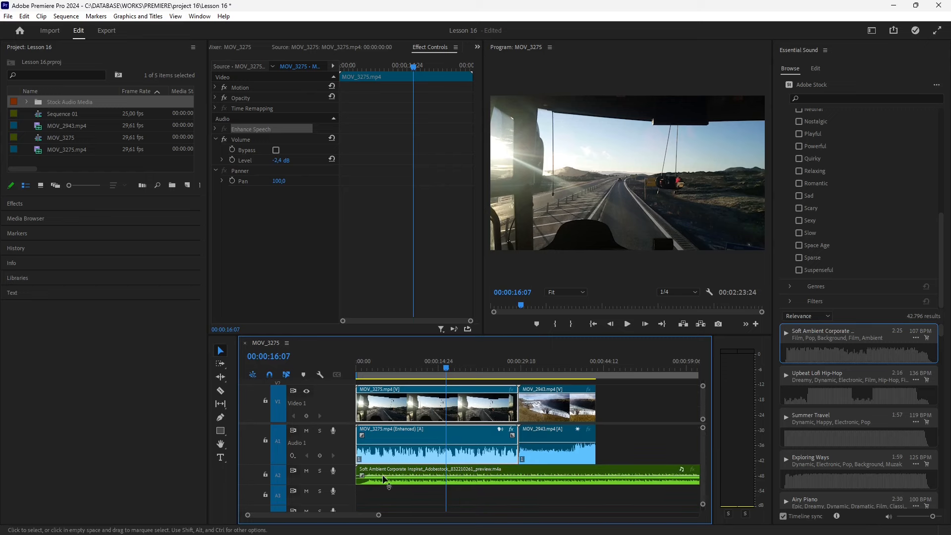
drag(348, 465, 347, 510)
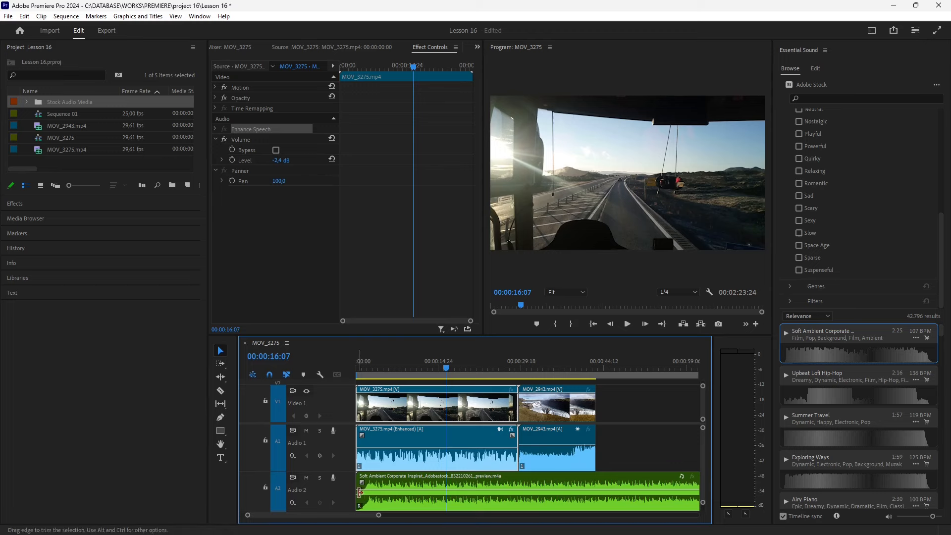
click(359, 491)
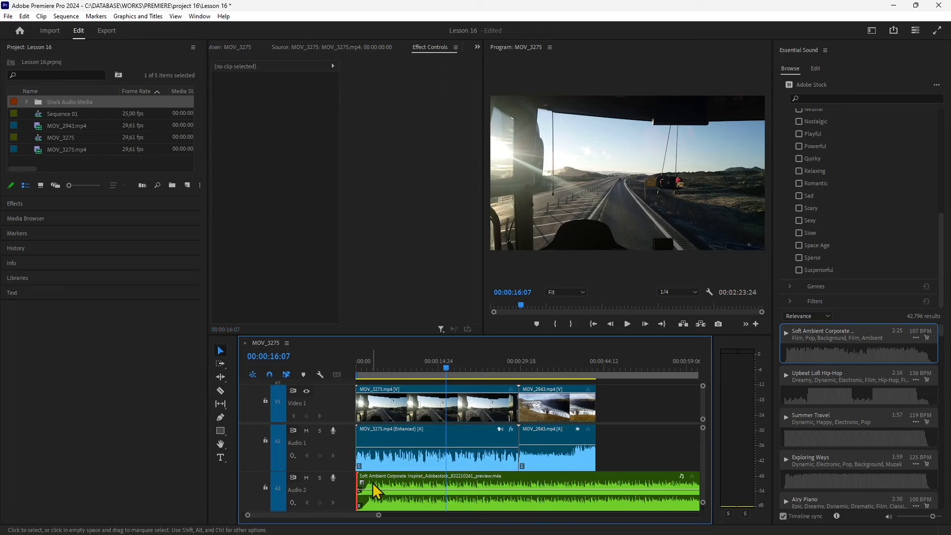
drag(373, 483, 415, 487)
key(ctrl+z)
drag(446, 368, 446, 389)
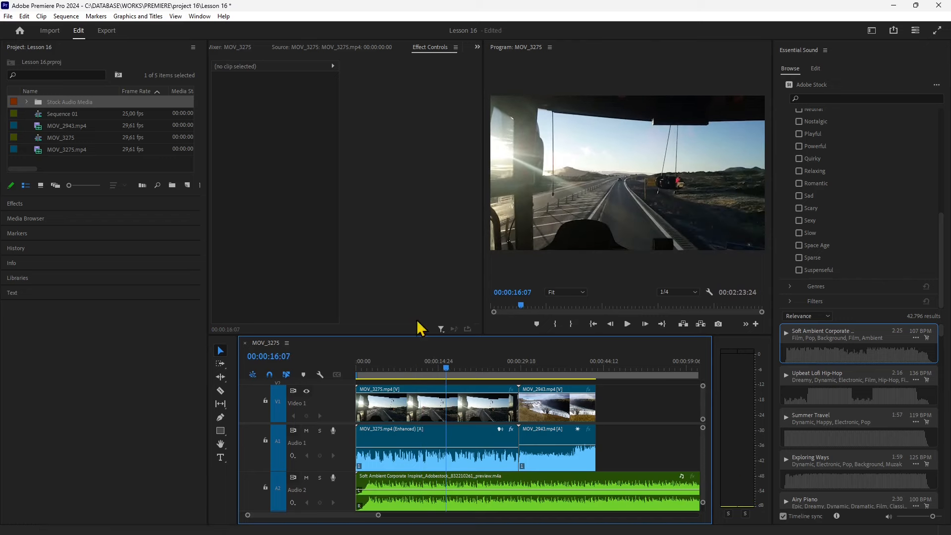
Step: Show the Audio Track Mixer and play the sequence from about 9 seconds to hear both tracks
click(232, 52)
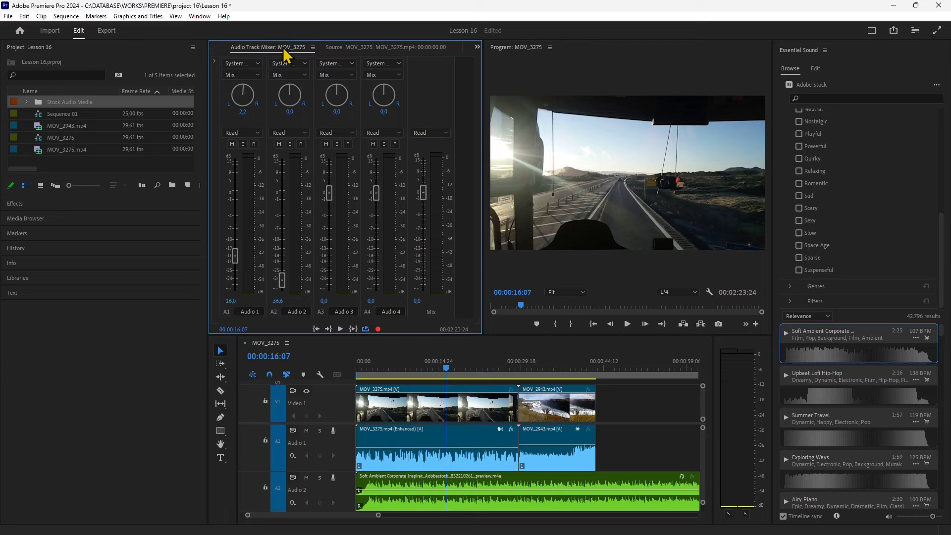
click(426, 371)
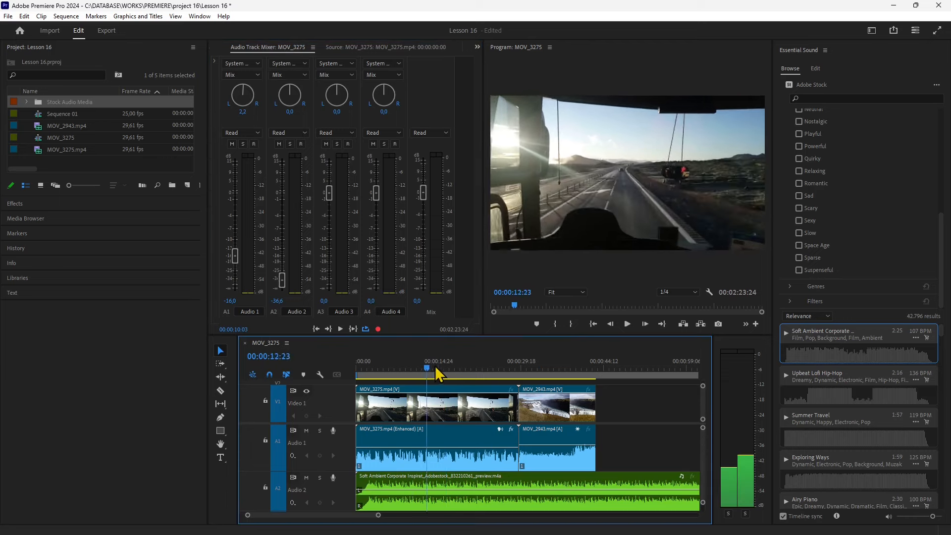
drag(426, 372, 406, 372)
click(627, 325)
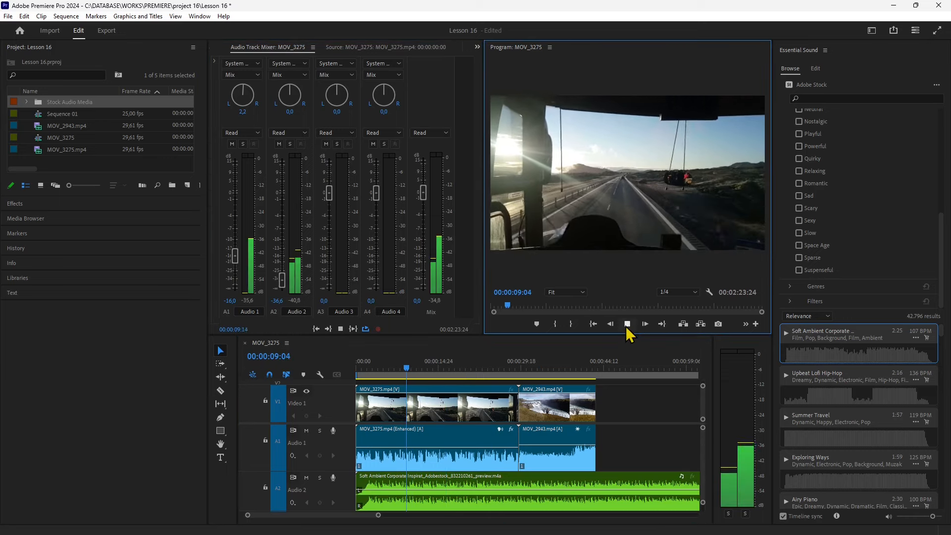
Step: Balance the track volumes during playback, setting Audio 1 to -9.2 dB and Audio 2 to -32.6 dB
drag(282, 281, 236, 219)
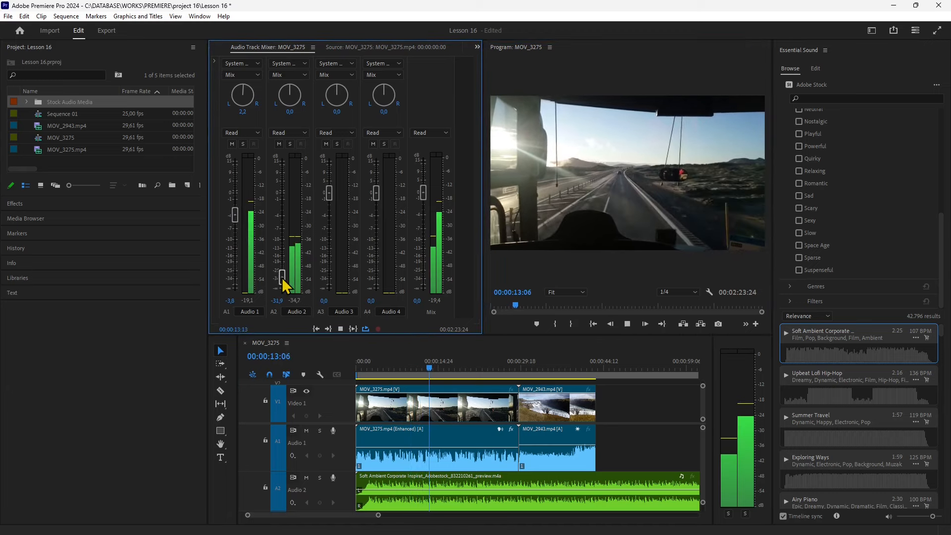
drag(285, 281, 282, 284)
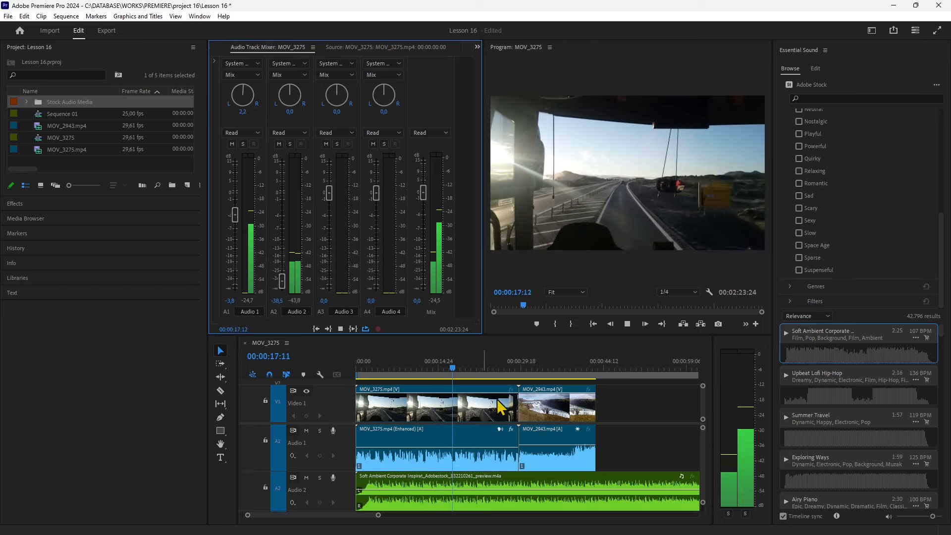
drag(235, 215, 236, 274)
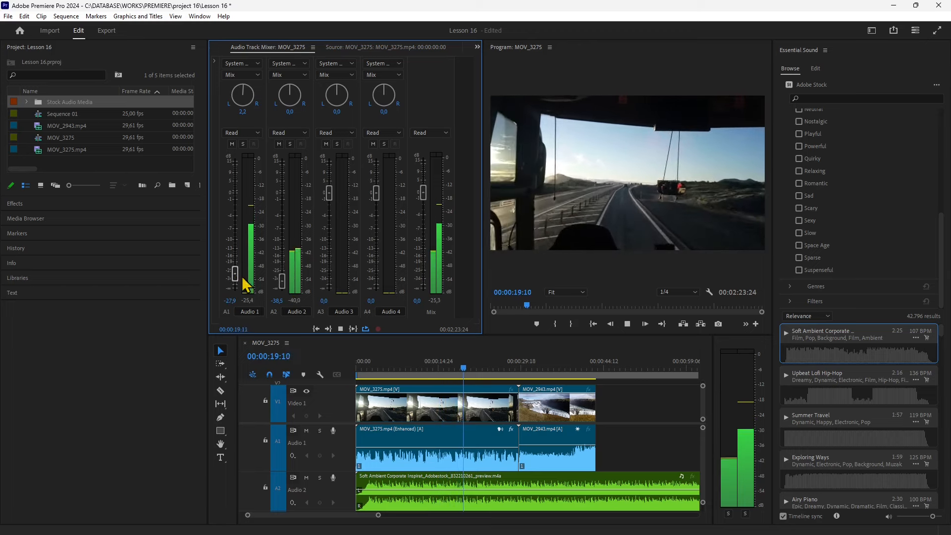
scroll(283, 276, up, 10)
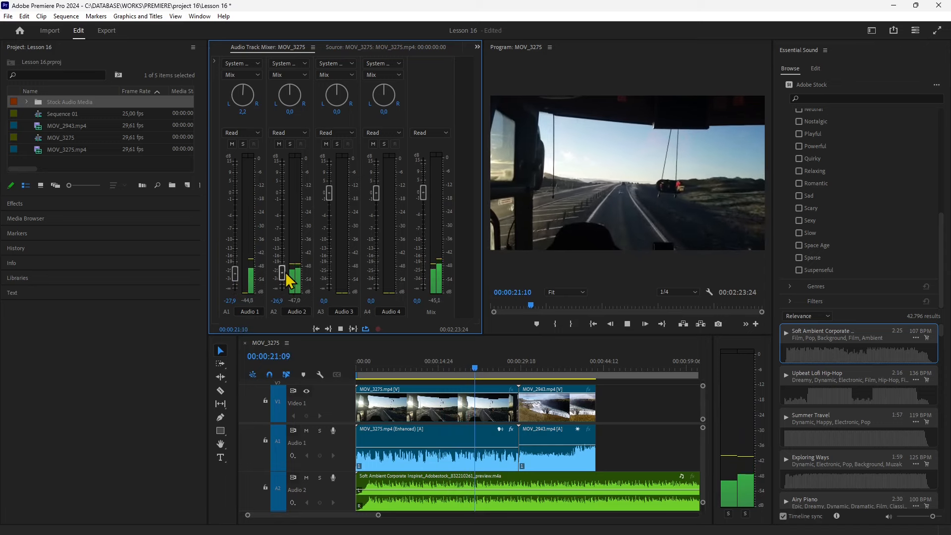
scroll(283, 275, down, 8)
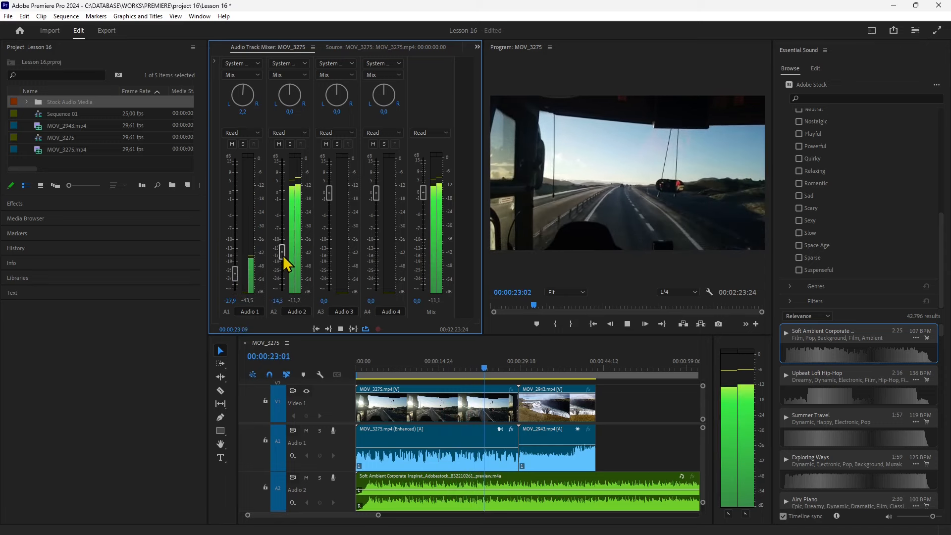
drag(283, 279, 235, 238)
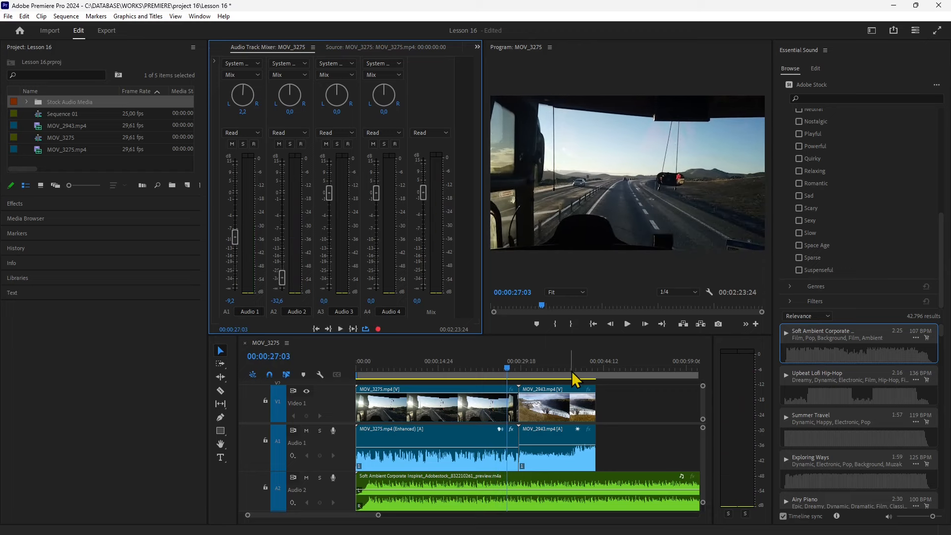
Step: Move the playhead to 00:00:13:04, select the Dialogue-tagged clip in Essential Sound and apply the From the Radio preset
click(429, 369)
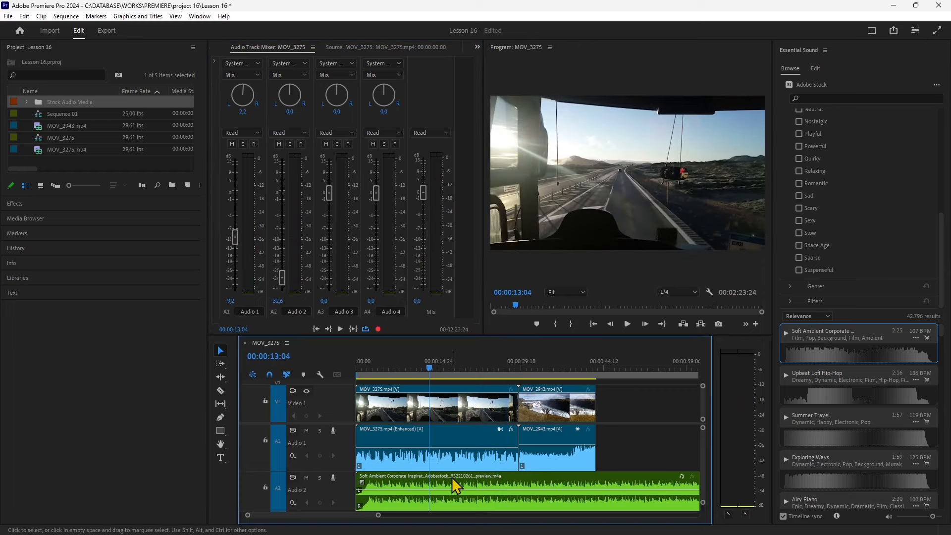
click(815, 70)
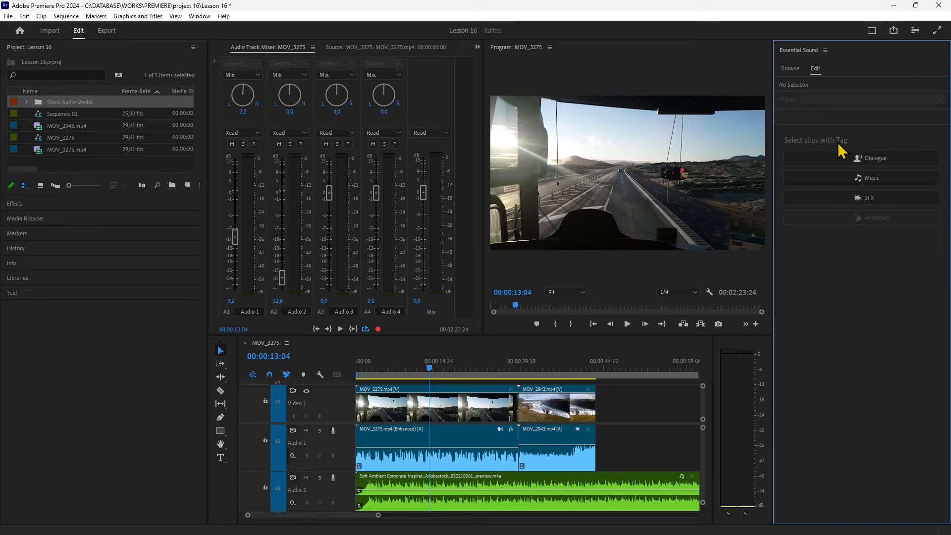
click(870, 159)
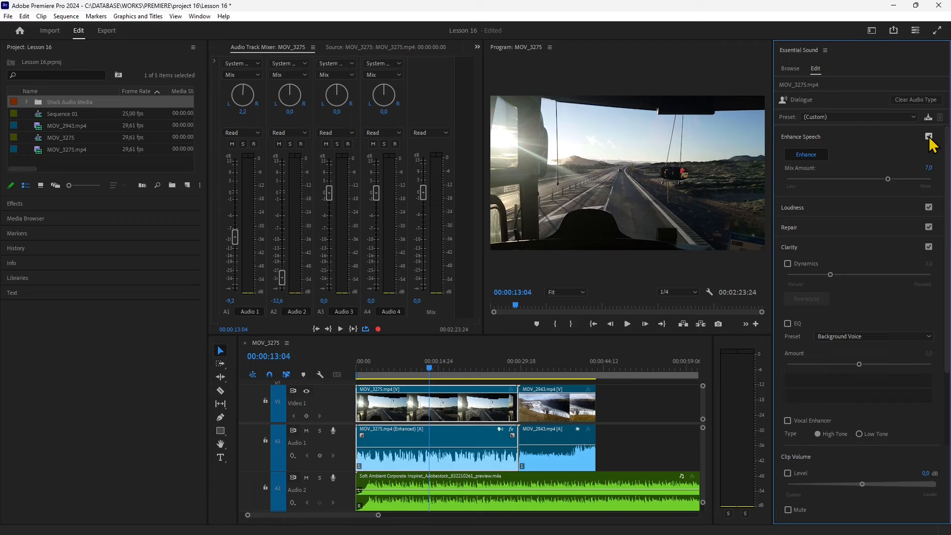
click(825, 120)
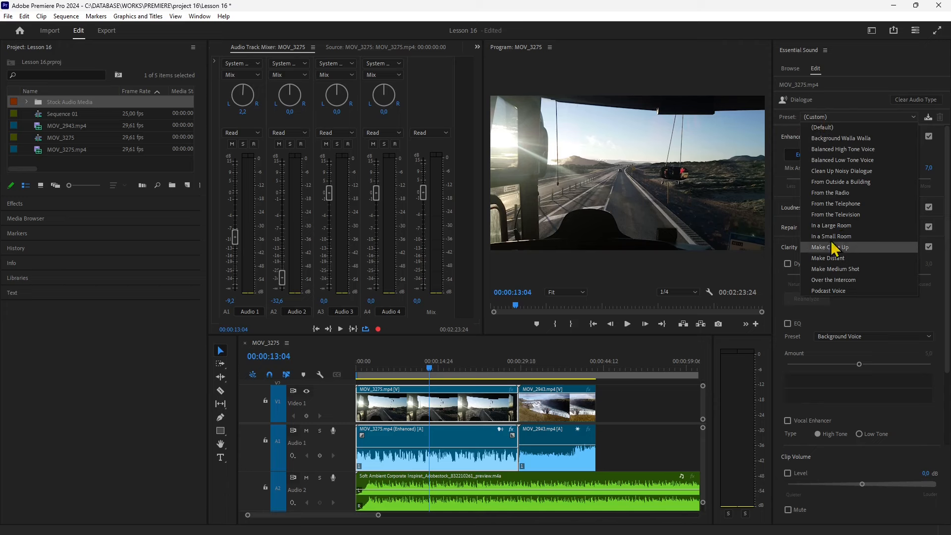
click(832, 193)
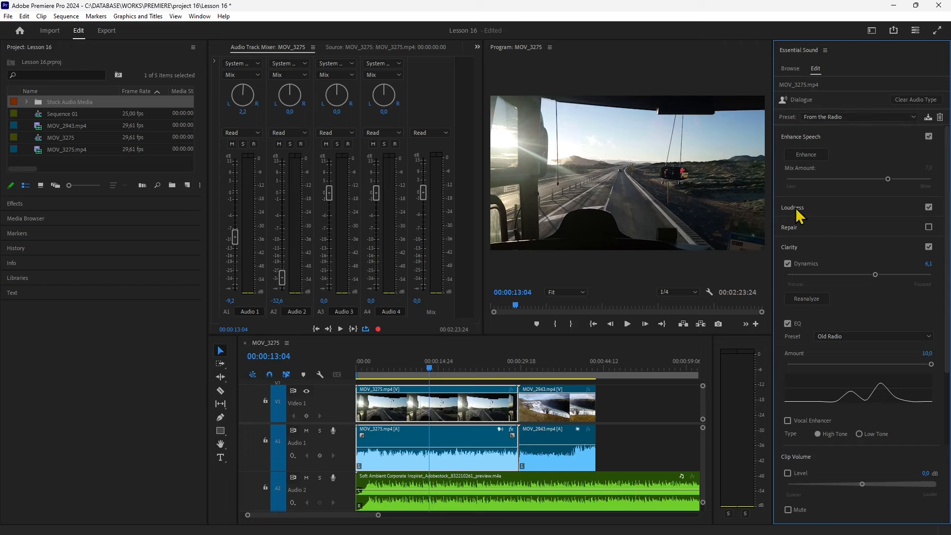
Step: Turn on Repair for the dialogue clip and set the Clarity Dynamics amount to 5.5, keeping EQ enabled
click(928, 227)
click(929, 248)
click(929, 247)
drag(875, 275, 865, 275)
click(787, 324)
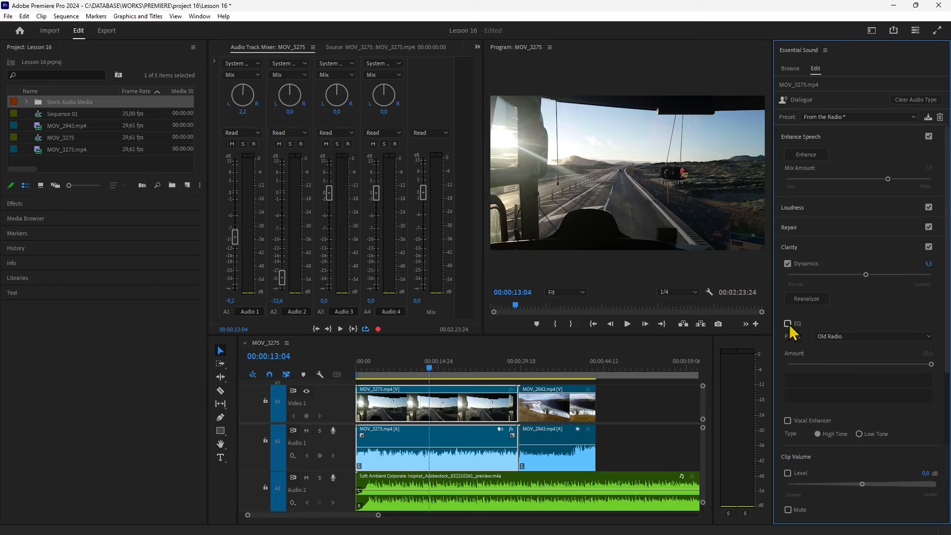
click(788, 323)
Step: Set the dialogue EQ preset to Podcast Voice and enable Vocal Enhancer with the Low Tone type
drag(947, 327, 942, 415)
click(843, 245)
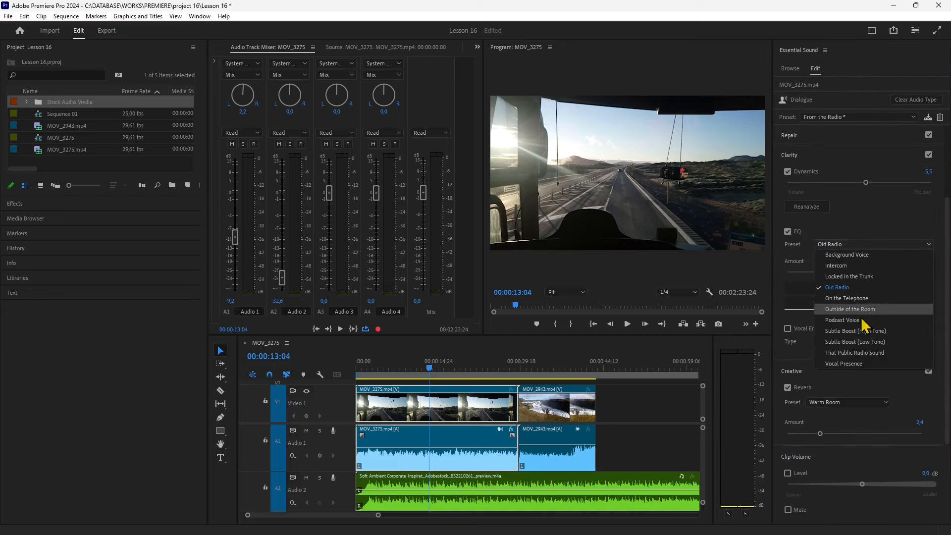
click(852, 321)
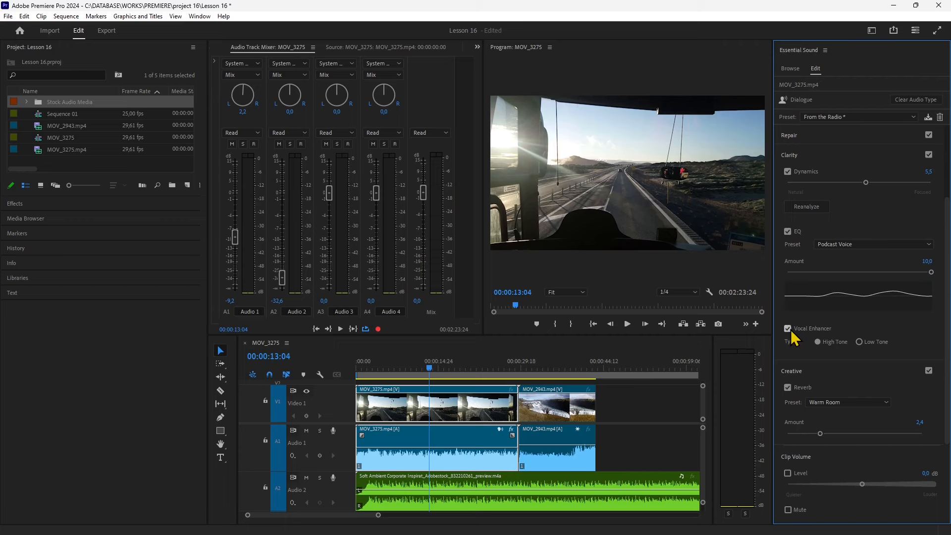
click(860, 343)
Step: Toggle Reverb and the Creative section off and back on, and try a higher reverb amount
click(787, 388)
click(788, 388)
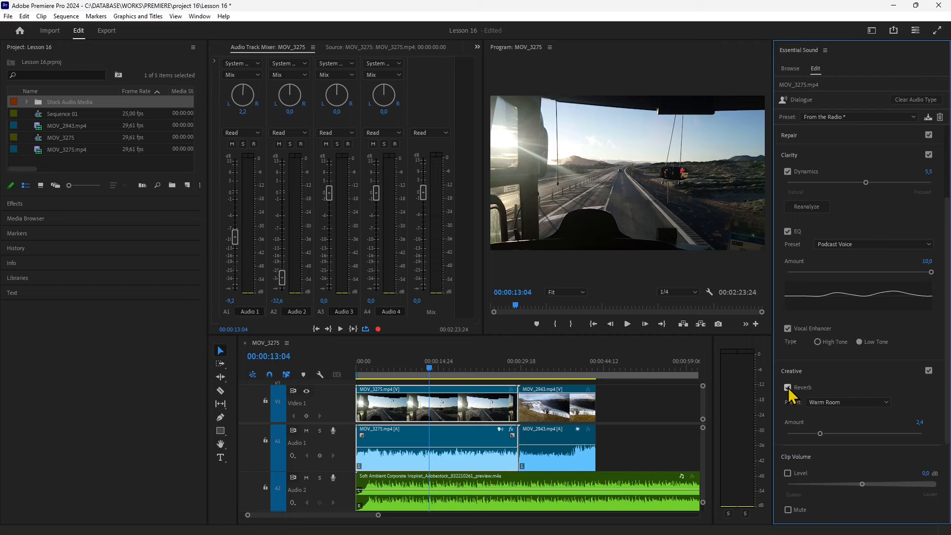
click(929, 372)
click(928, 372)
drag(820, 433, 843, 454)
Step: Toggle the clip volume level on and off, and lower the Enhance Speech mix amount to 5.9
click(788, 474)
click(789, 475)
scroll(944, 438, up, 3)
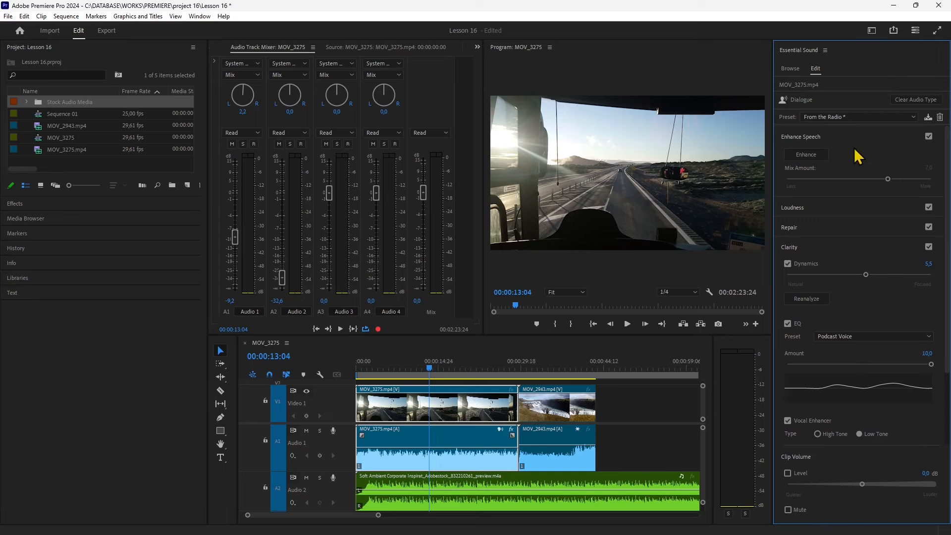
drag(888, 179, 874, 179)
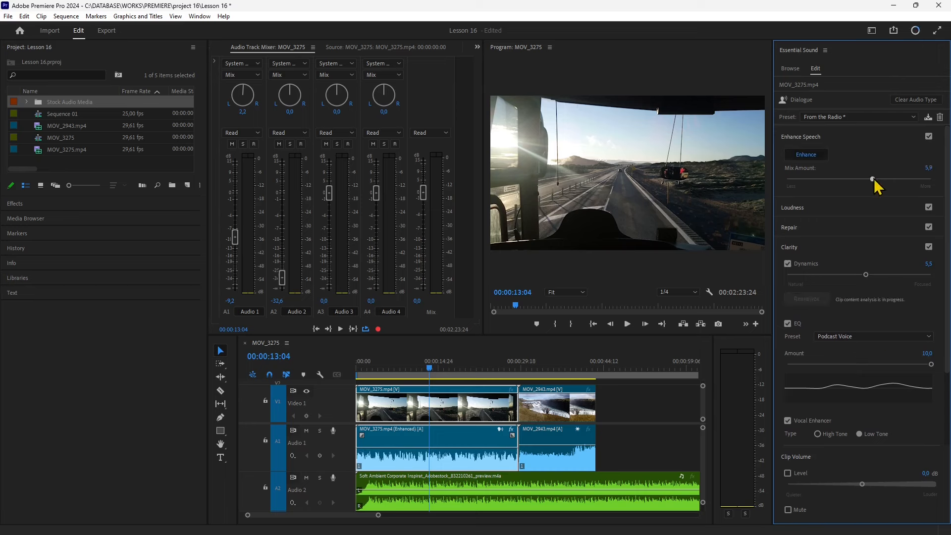
Step: Save the dialogue clip's current Essential Sound settings as a preset named "jbd preset"
click(928, 118)
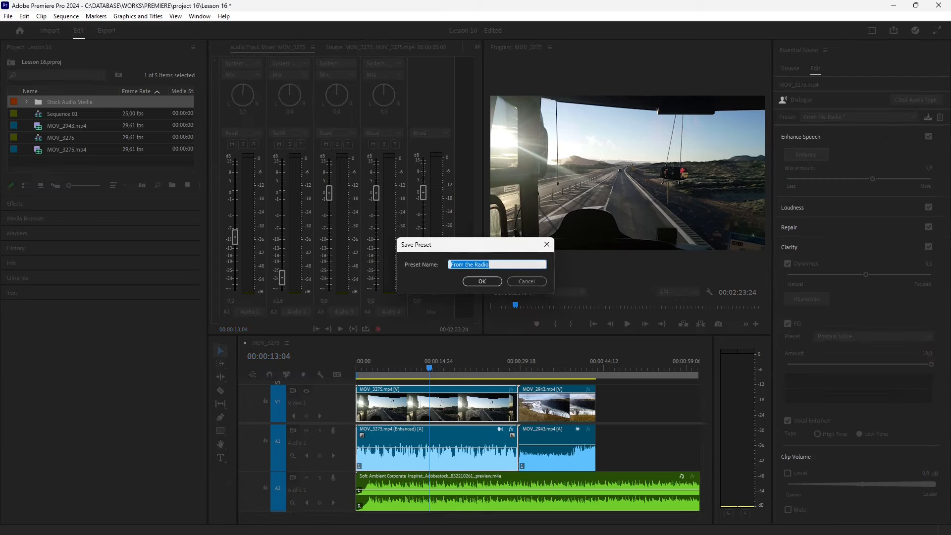
text(jbd preset)
click(490, 281)
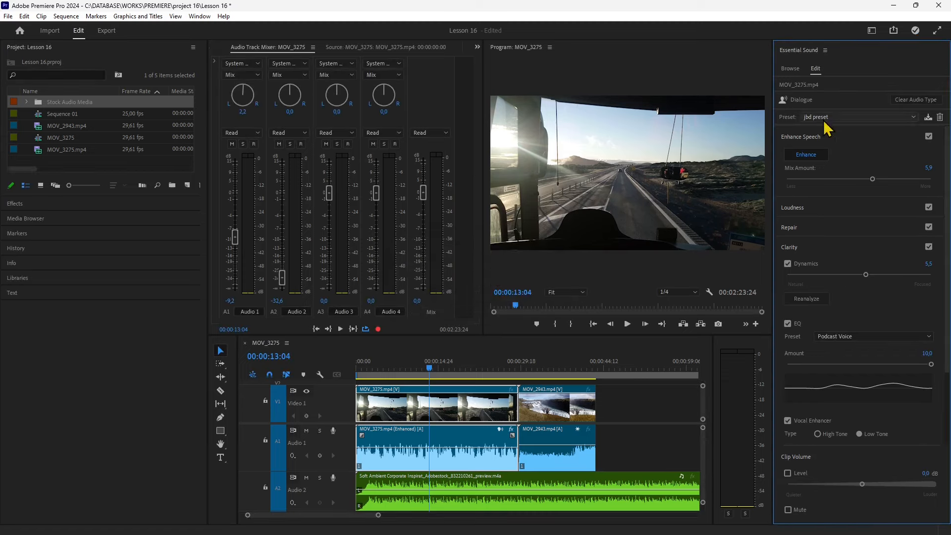
Step: Set the MOV_3275 clip's dialogue preset to (Default) and clear its audio type
click(824, 120)
click(816, 120)
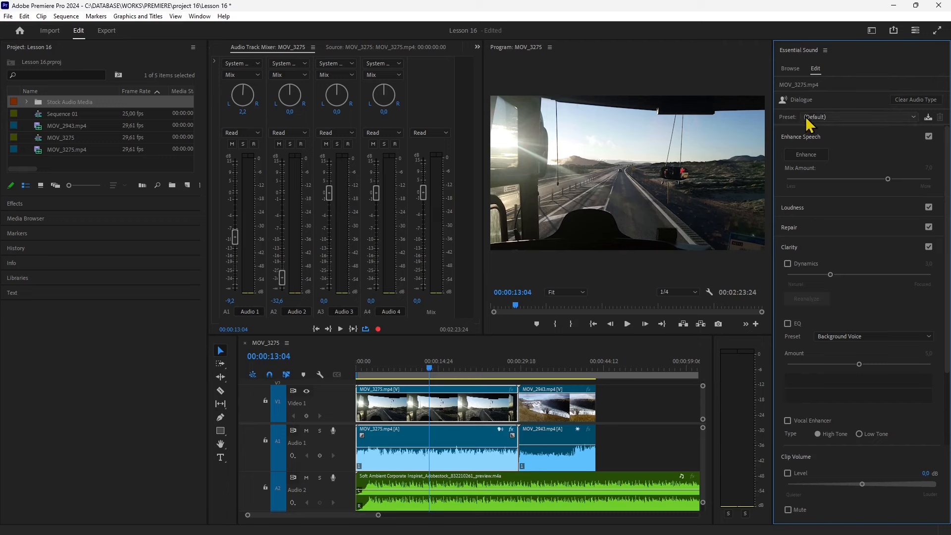
click(811, 119)
click(868, 117)
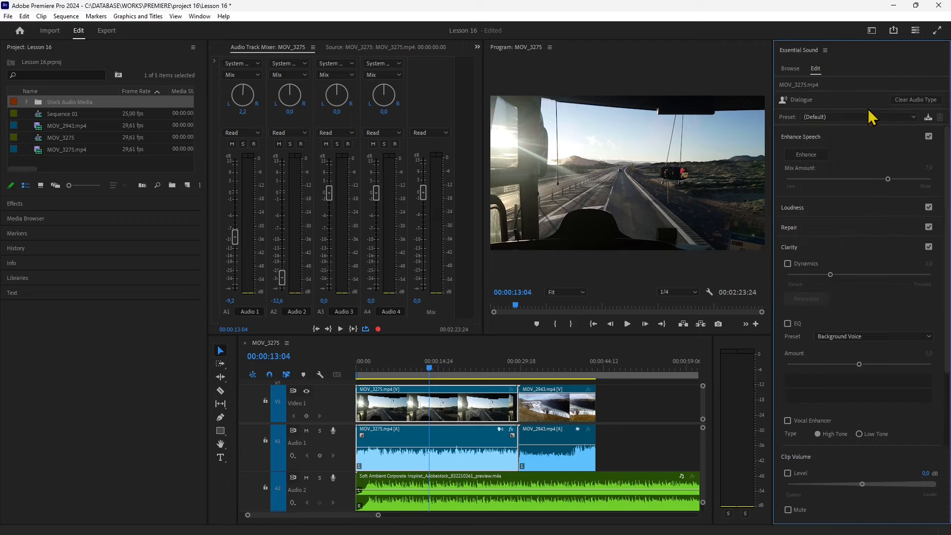
click(909, 102)
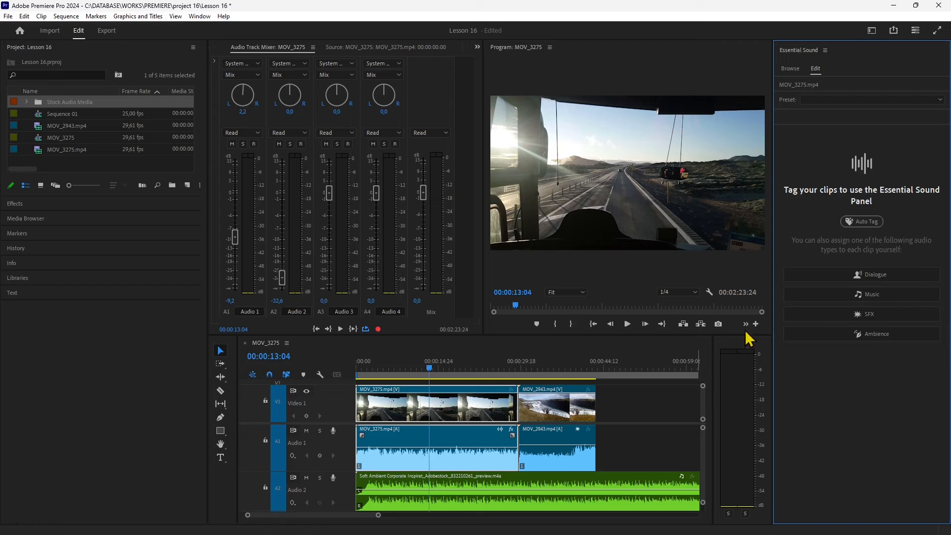
Step: Try Auto Tag and the Music, SFX and Ambience types on the MOV_3275 audio clip, undoing each one
click(854, 220)
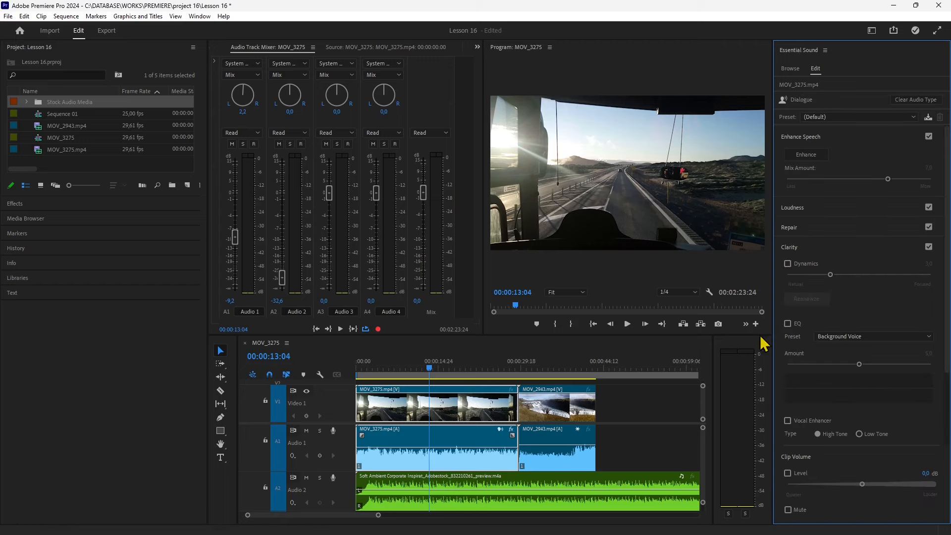
key(ctrl+z)
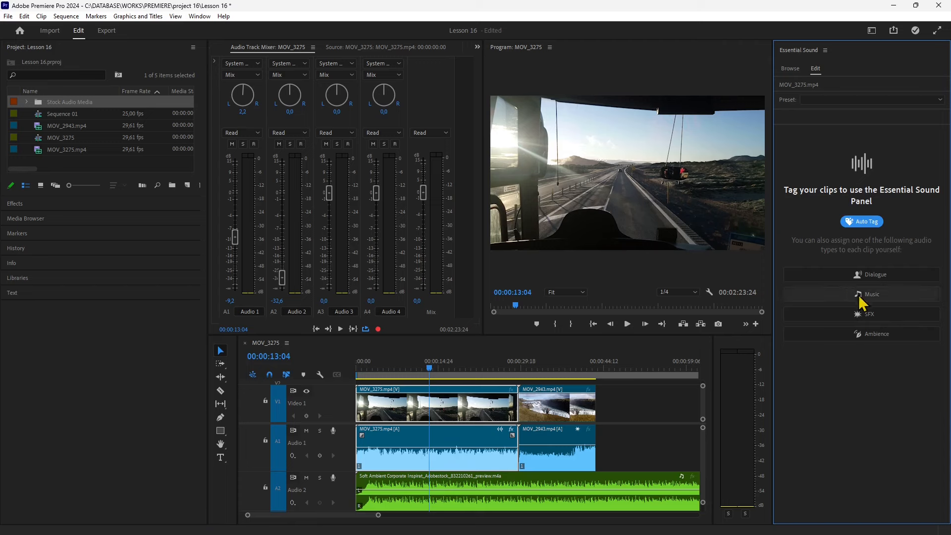
click(872, 296)
key(ctrl+z)
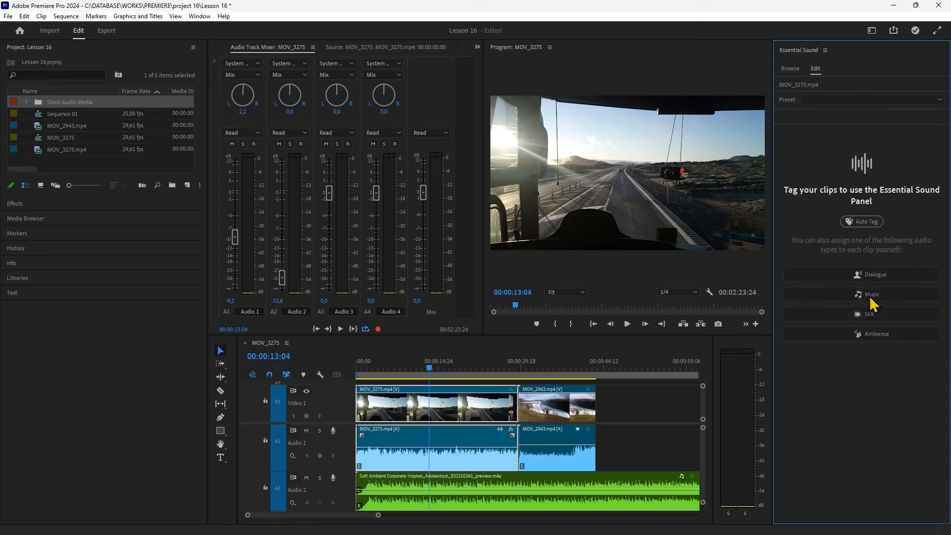
click(873, 318)
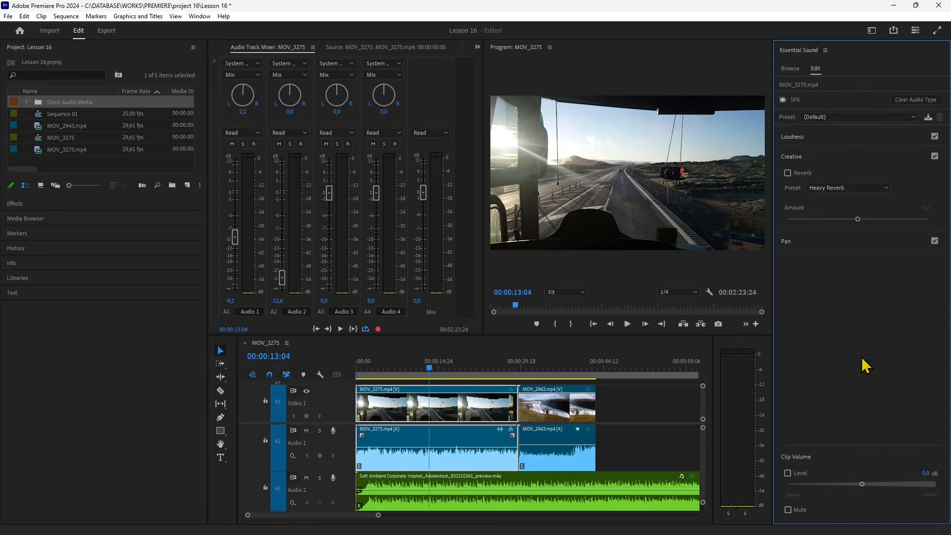
key(ctrl+z)
click(873, 336)
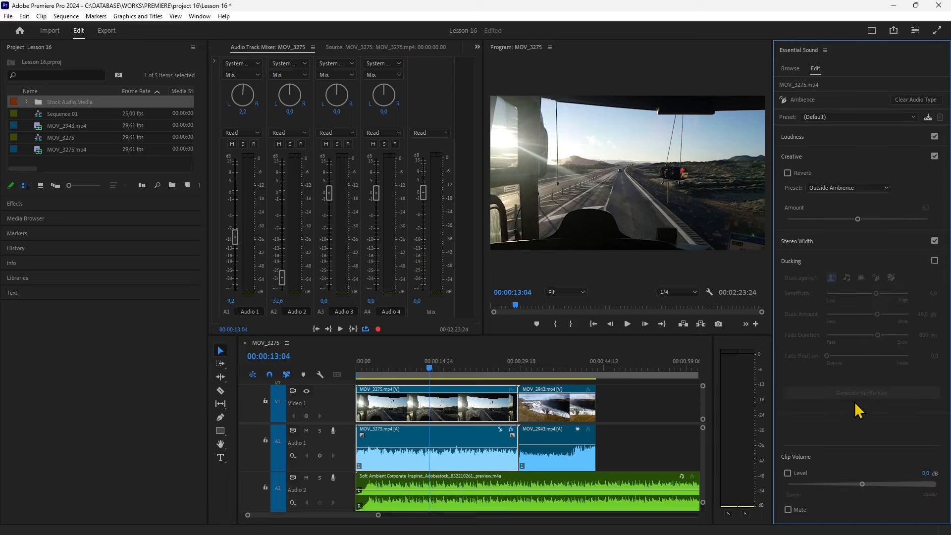
key(ctrl+z)
Step: Tag the MOV_3275 audio clip as Dialogue, and turn on the Duration section for the music clip on Audio 2
click(866, 281)
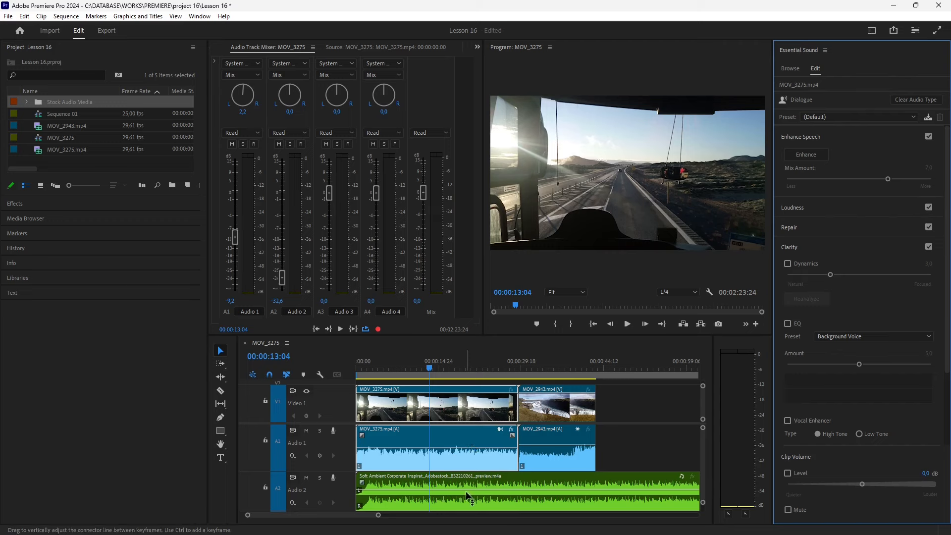
click(476, 476)
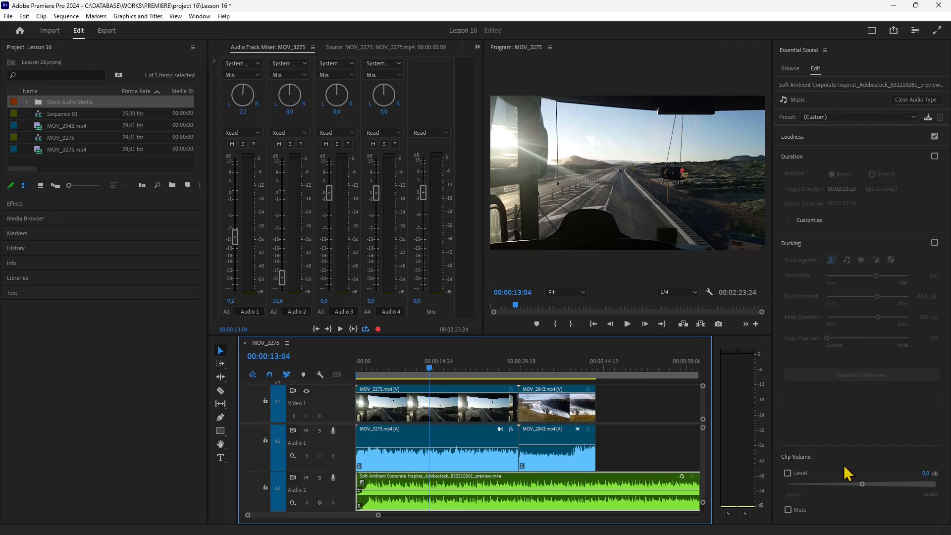
click(934, 156)
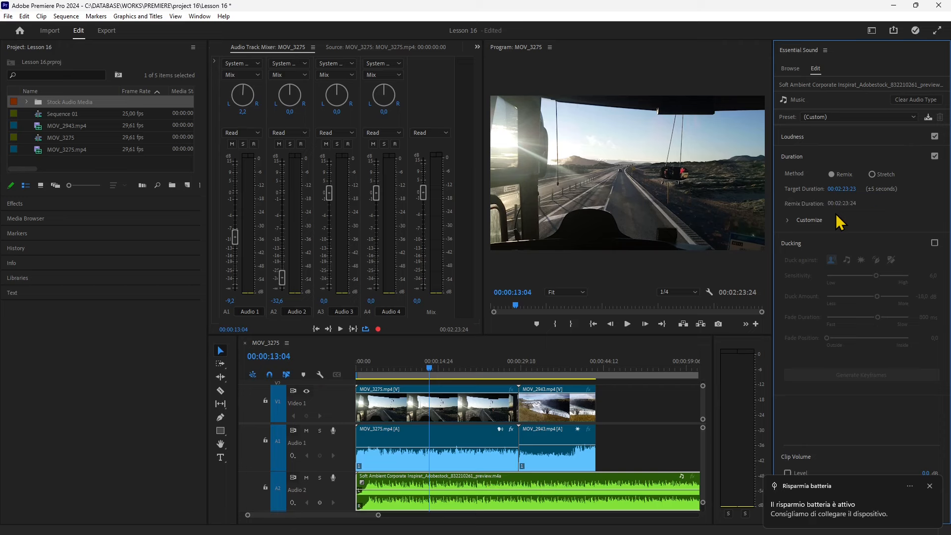
Step: Set the music clip's Remix target duration to 00:00:30:00 and play the sequence from about 00:00:05:20
click(848, 189)
click(843, 184)
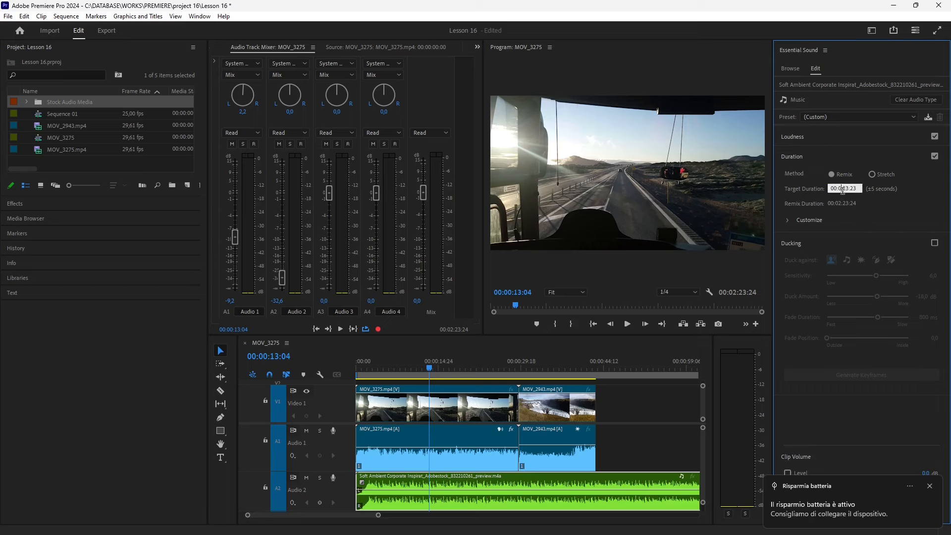
key(BackSpace)
key(BackSpace)
text(30)
key(Return)
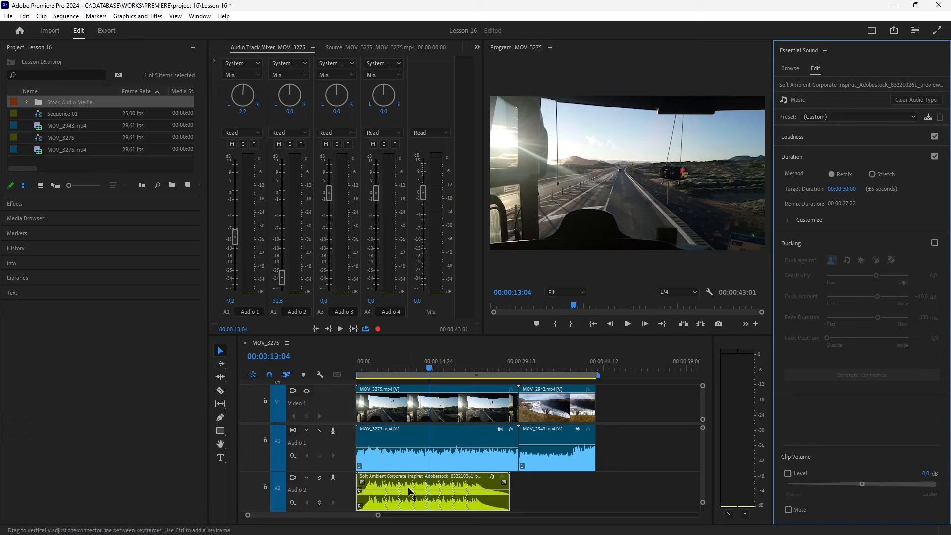
drag(429, 369, 386, 374)
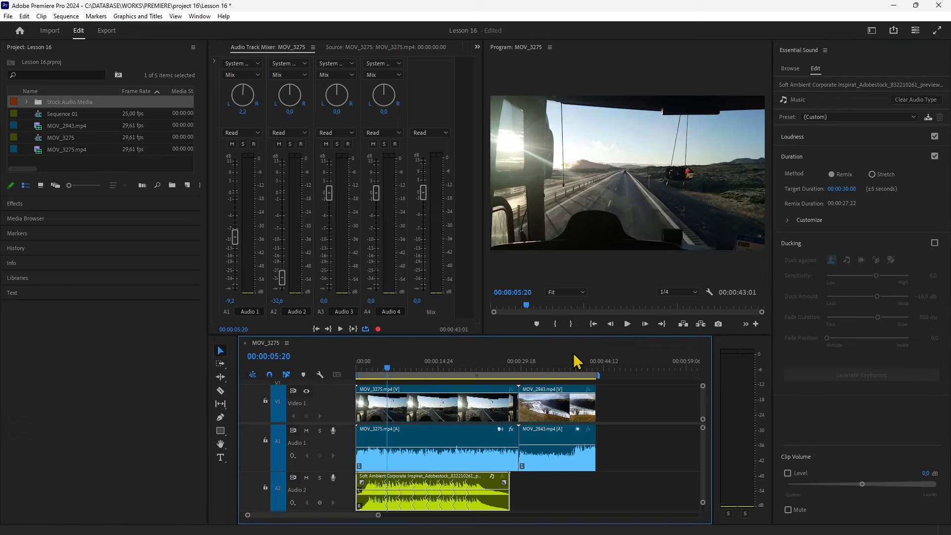
click(627, 325)
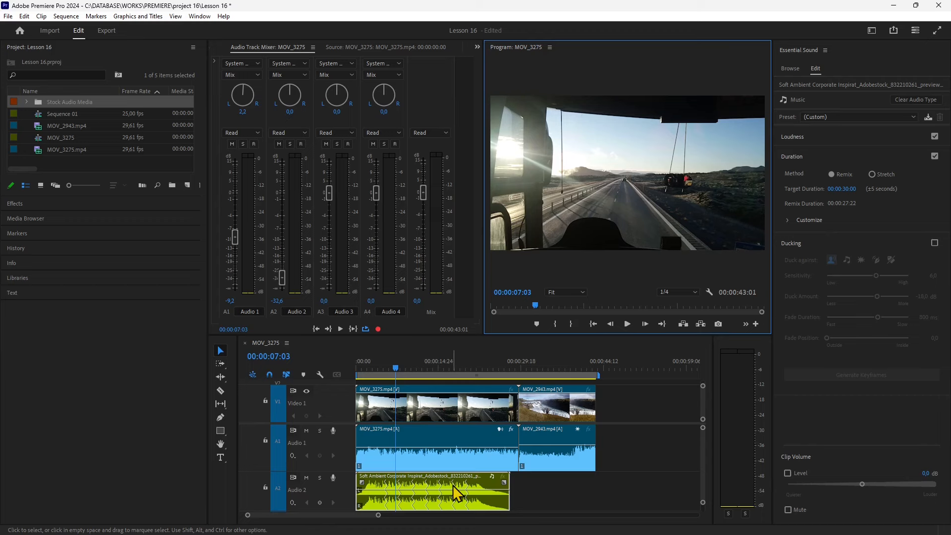
Step: Switch the music clip's duration method to Stretch with a duration of 00:01:00:00, and turn on Ducking
click(872, 175)
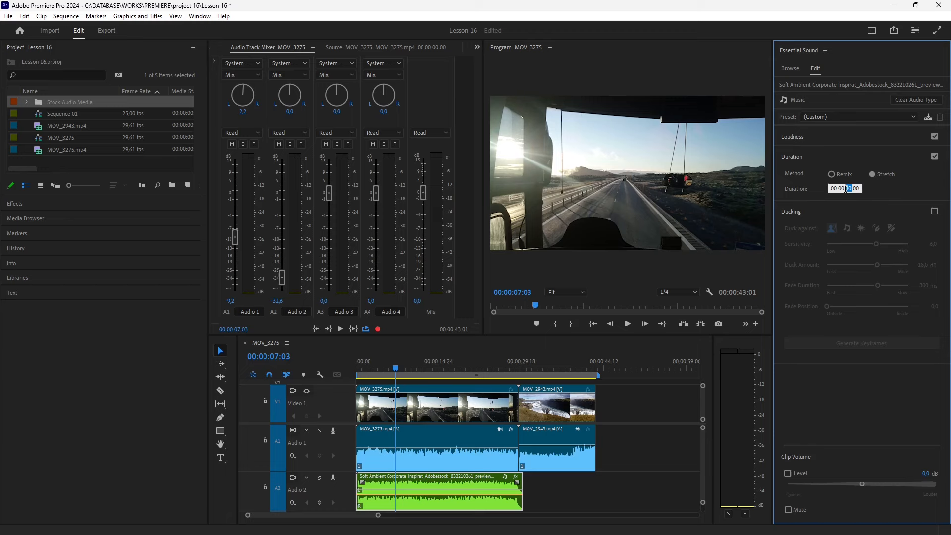
key(Return)
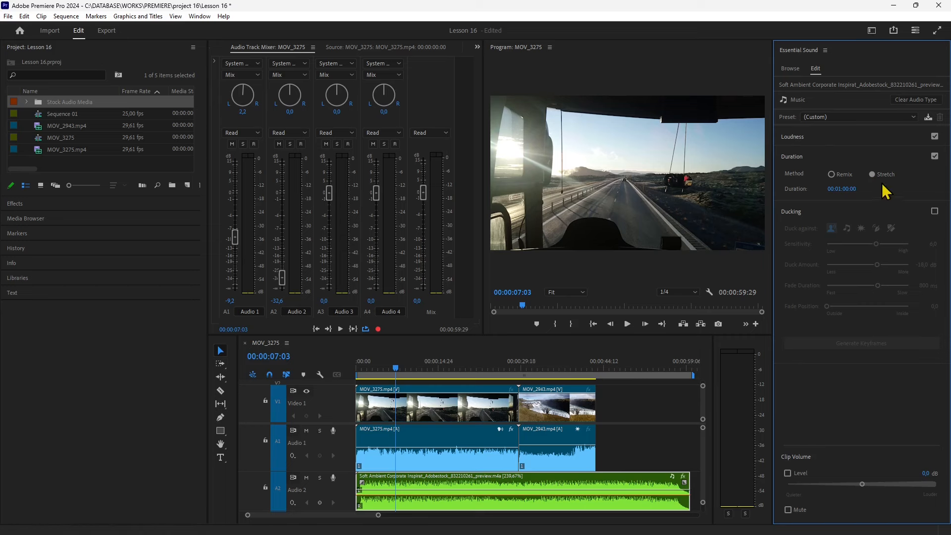
click(934, 211)
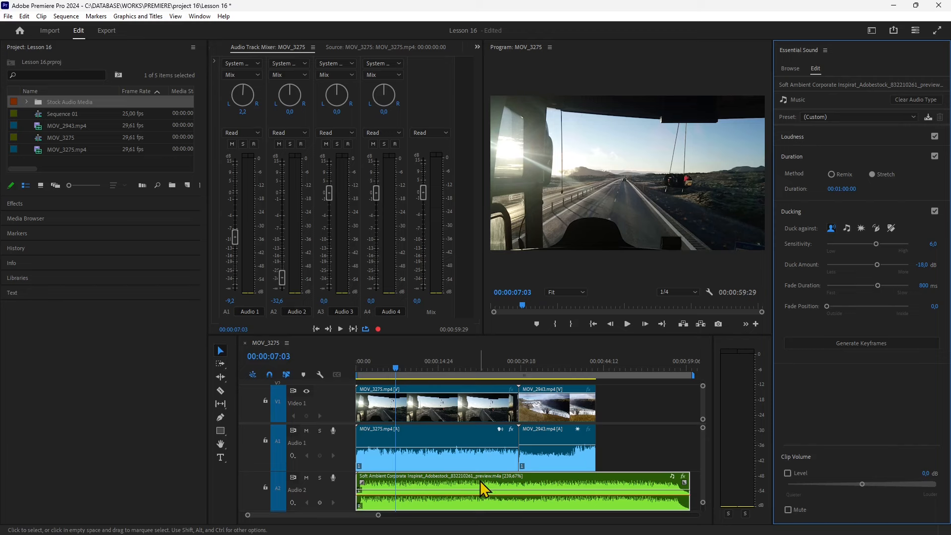
Step: Undo the music clip's ducking, stretch and remix duration changes
key(ctrl+z)
key(ctrl+z)
key(ctrl+z)
key(ctrl+z)
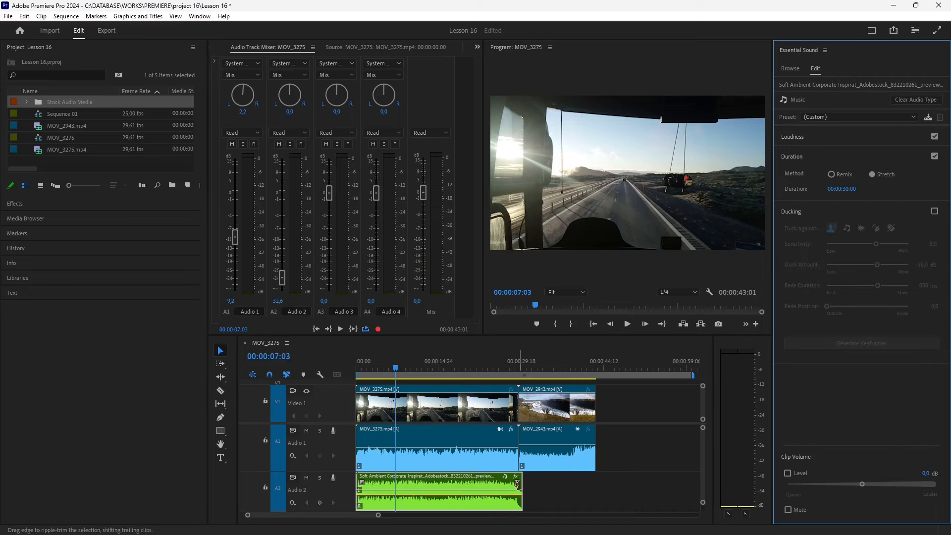
key(ctrl+z)
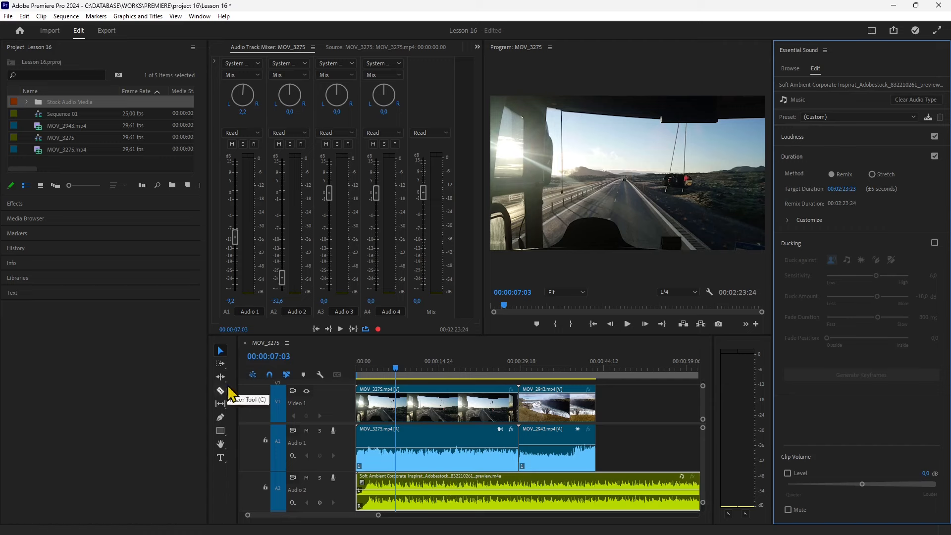
Step: Shorten the music clip to about 47 seconds with the Remix Tool, and switch back to the Ripple Edit Tool
drag(237, 376, 233, 375)
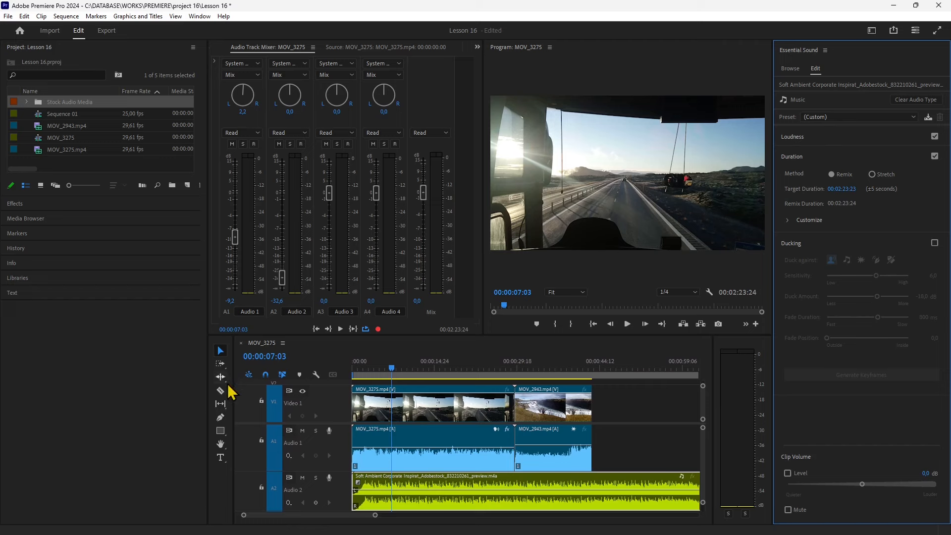
click(225, 380)
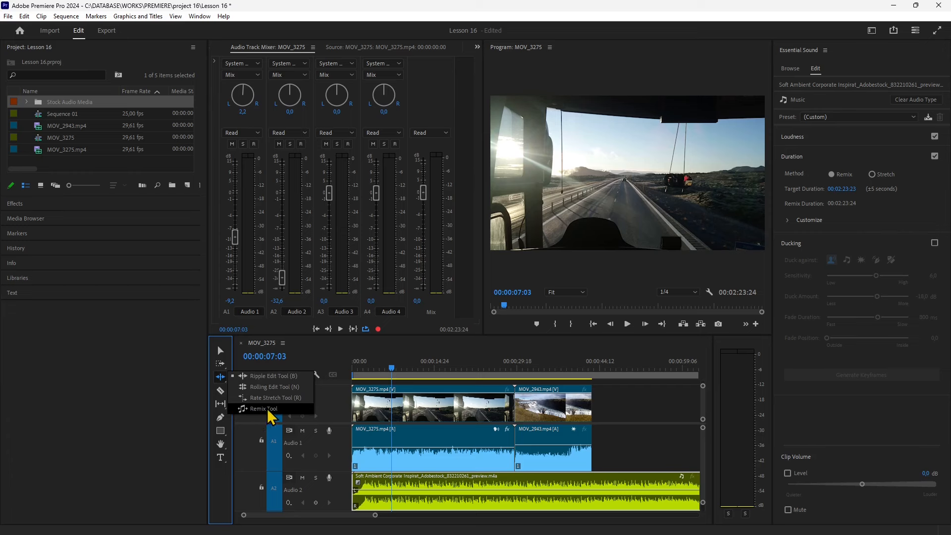
click(265, 410)
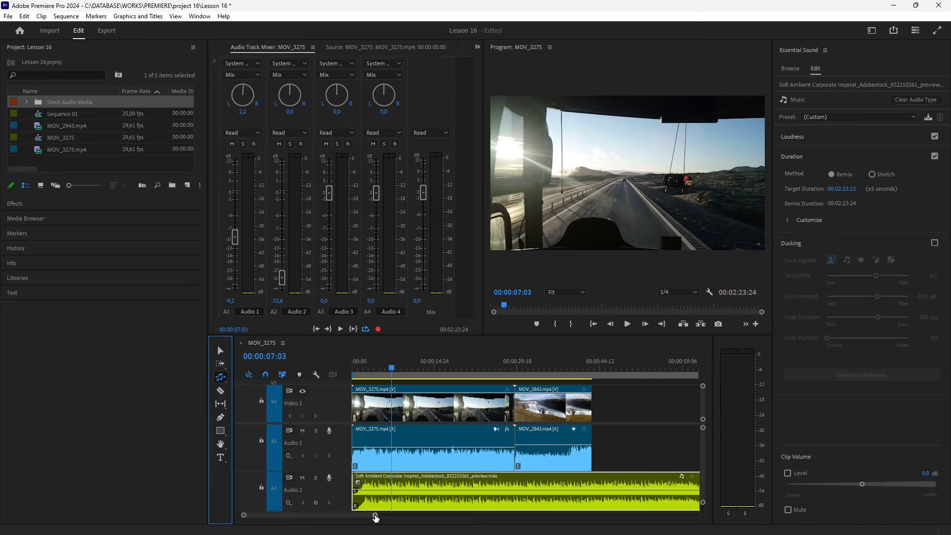
drag(374, 515, 450, 518)
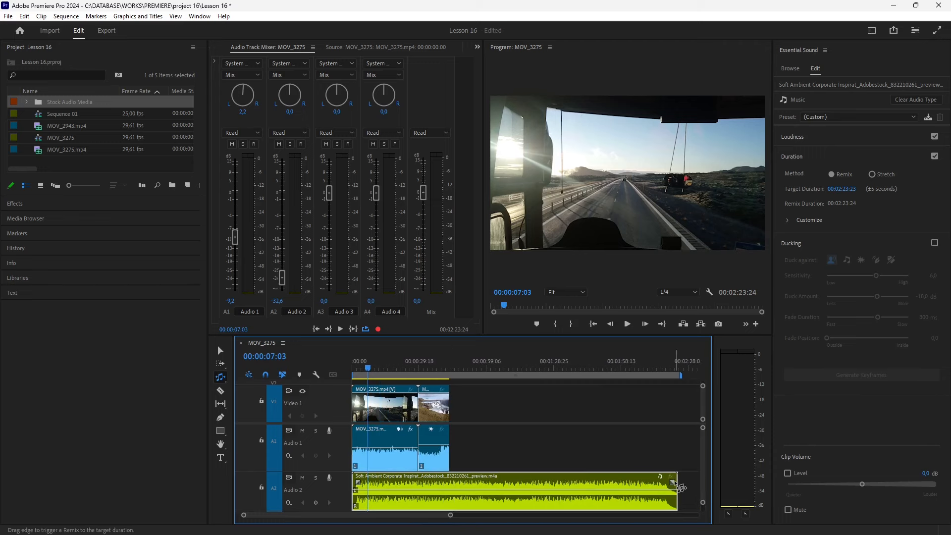
click(677, 485)
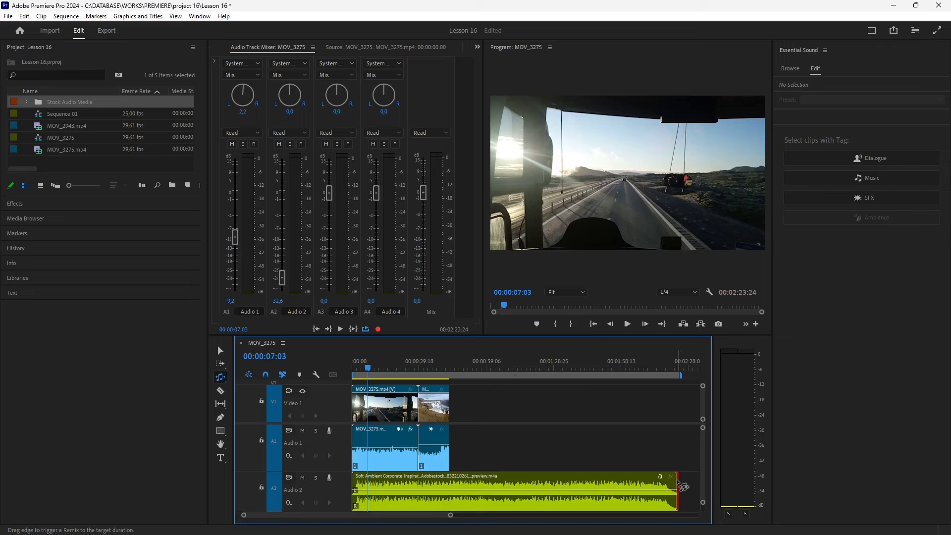
drag(685, 487, 448, 485)
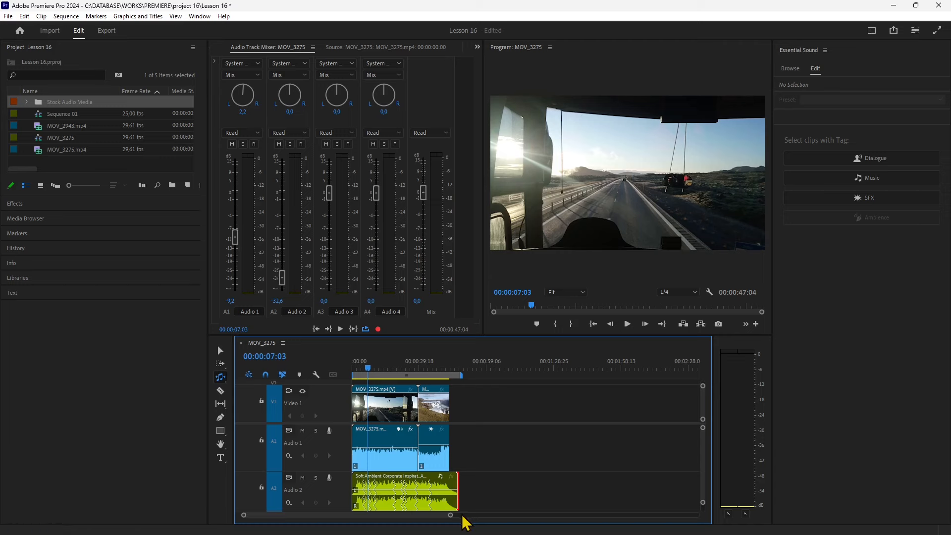
drag(449, 515, 407, 516)
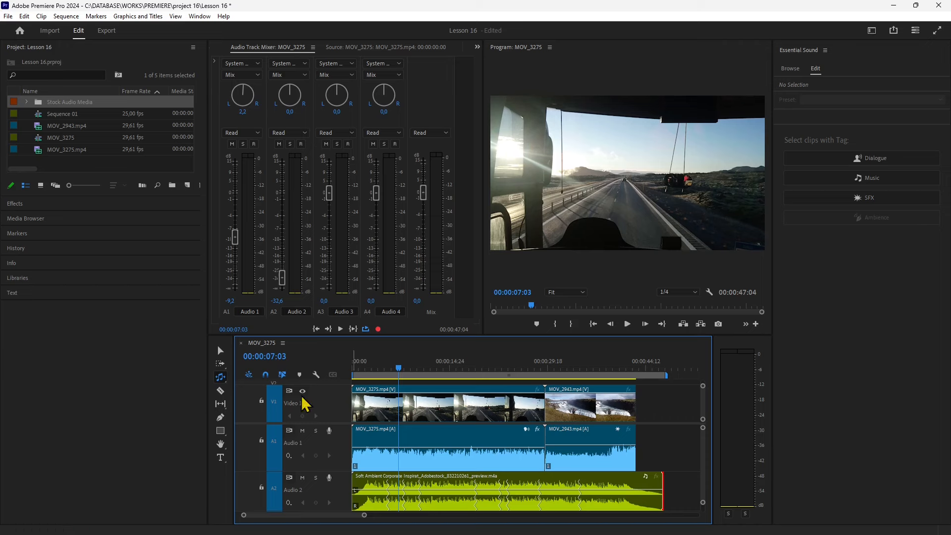
click(221, 379)
click(262, 376)
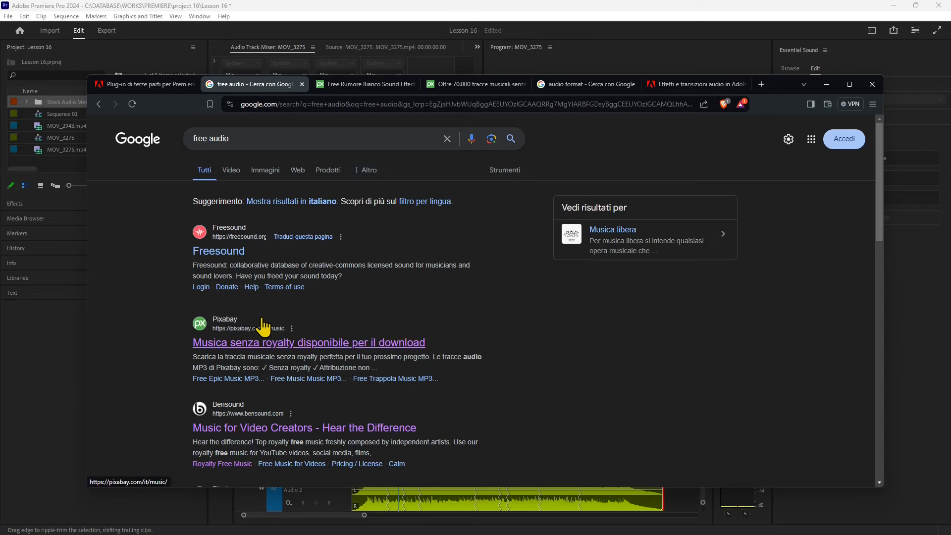
Step: Switch to the web browser, look over the Google results for free audio, and close that tab
scroll(260, 389, down, 2)
scroll(260, 390, up, 2)
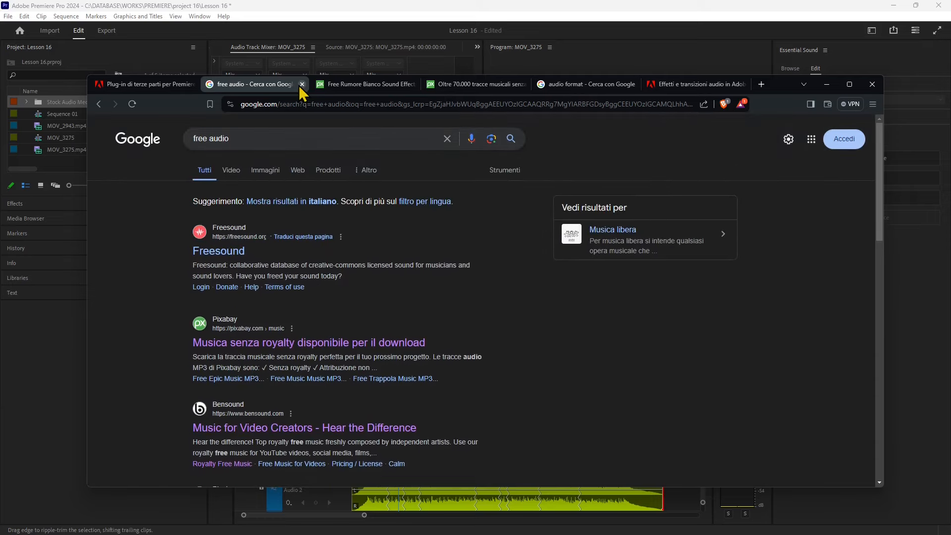
click(301, 85)
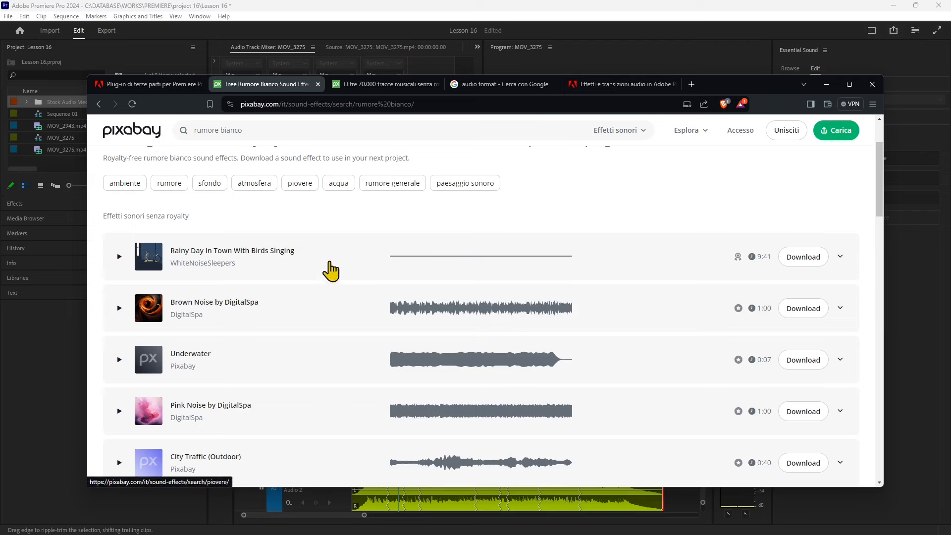
Step: Change the Pixabay search for rumore bianco from sound effects to the Musica category
scroll(258, 233, up, 2)
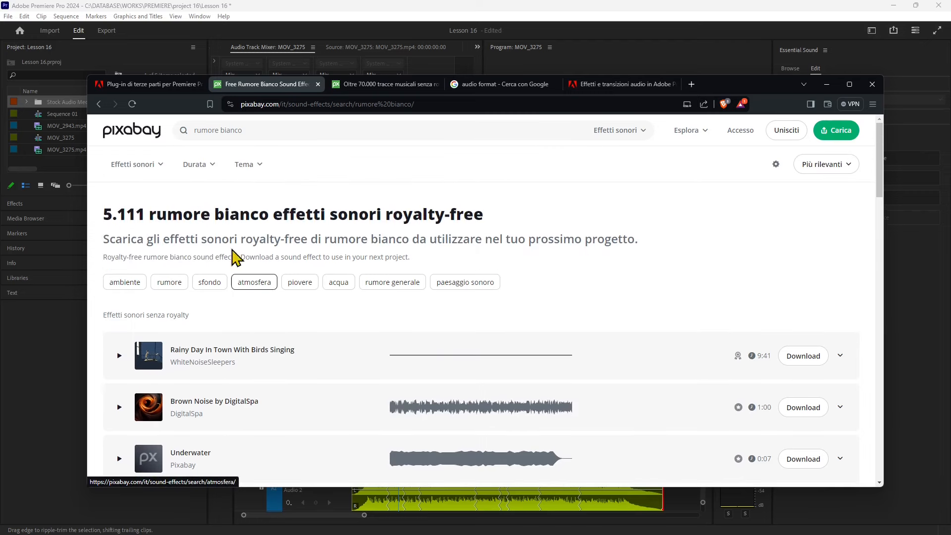
click(149, 165)
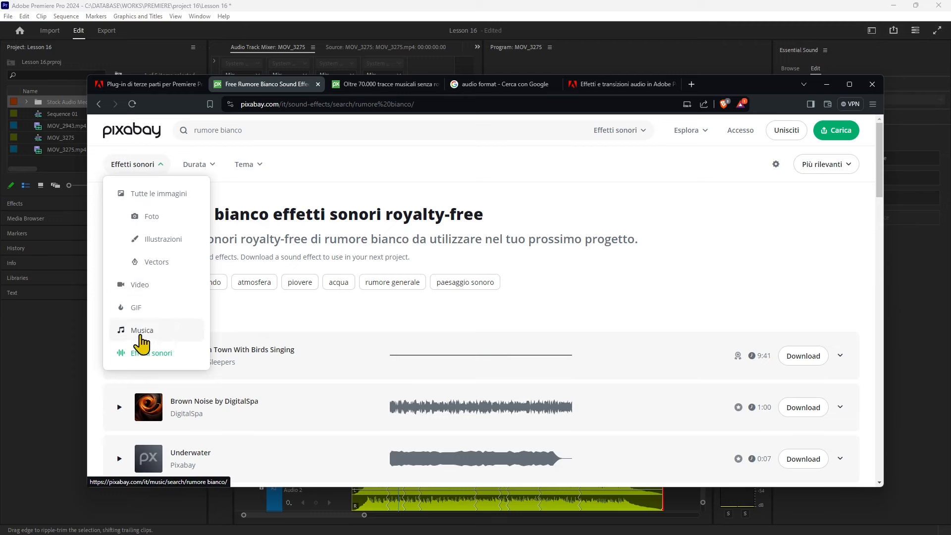
click(133, 337)
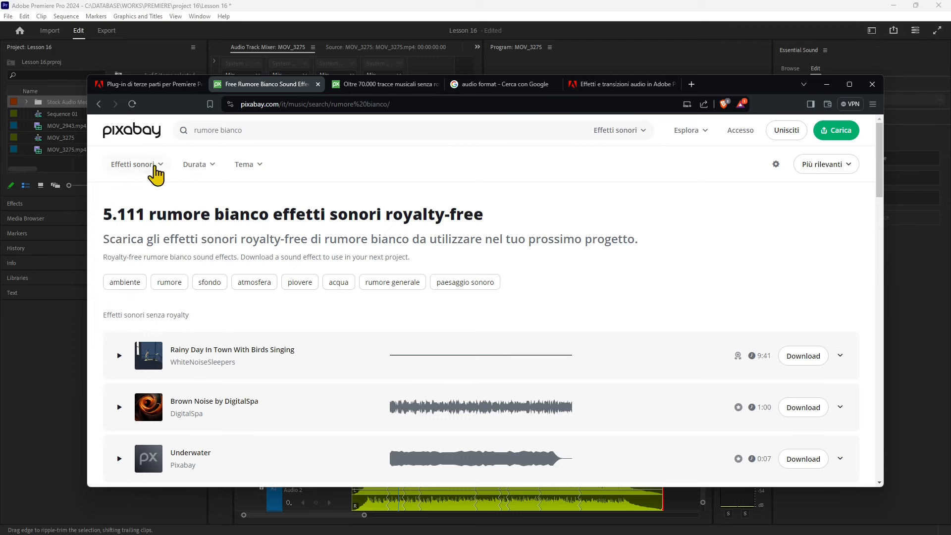
Step: Return the Pixabay rumore bianco search to sound effects and view the available media categories
click(135, 166)
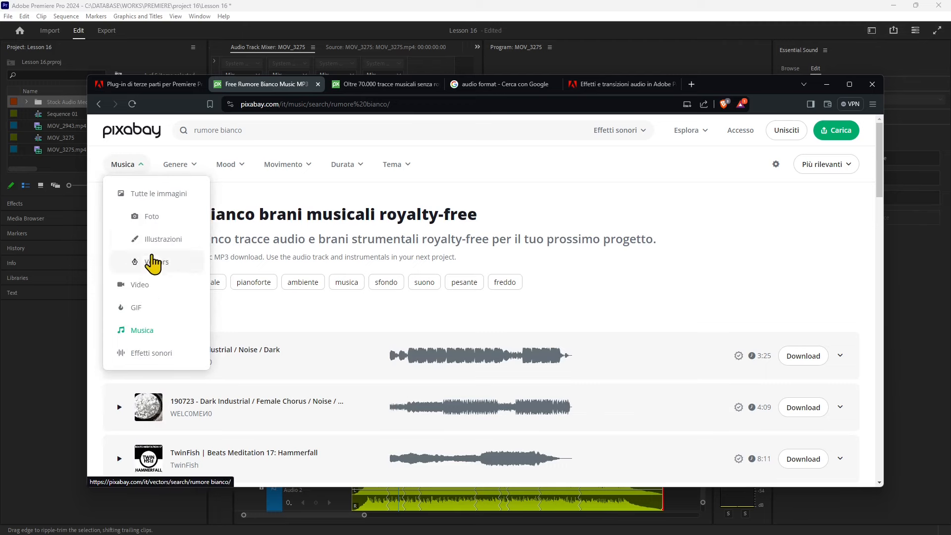
key(alt+Left)
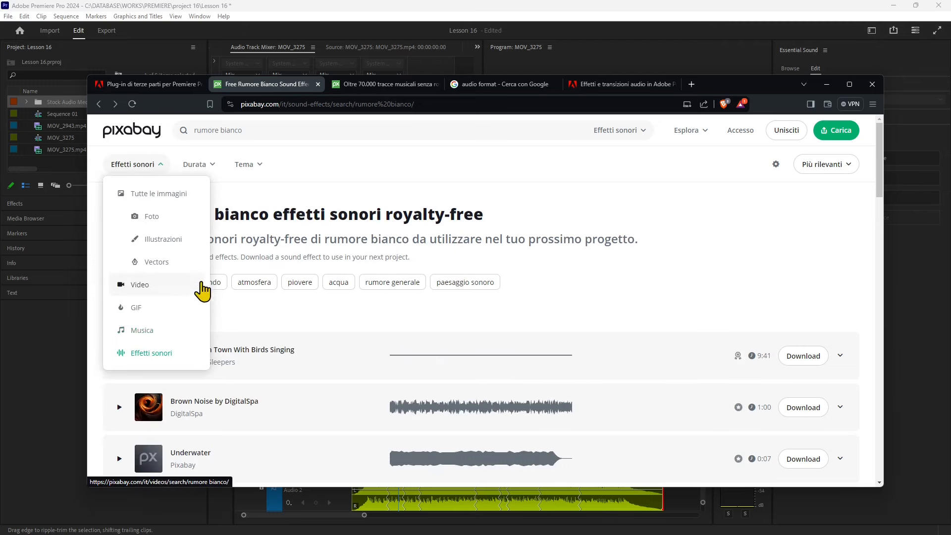
click(626, 132)
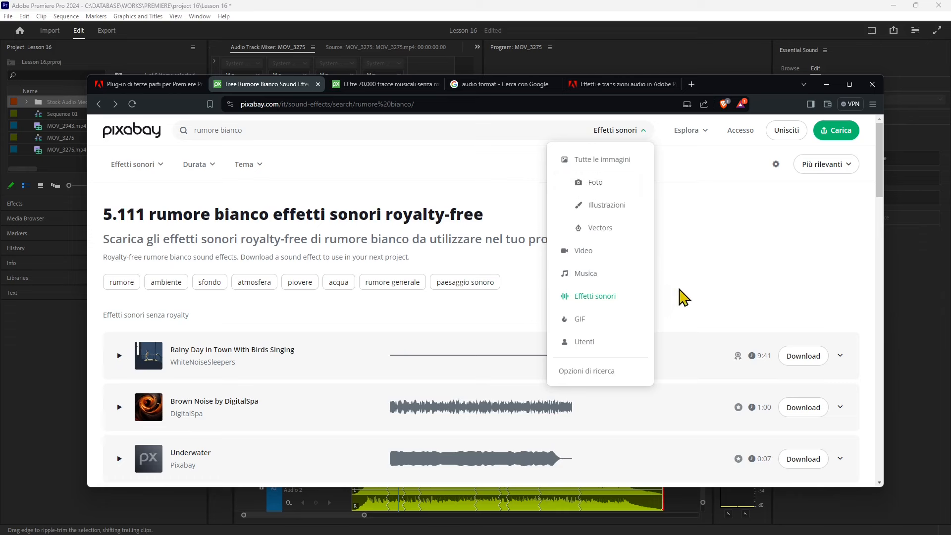
click(695, 288)
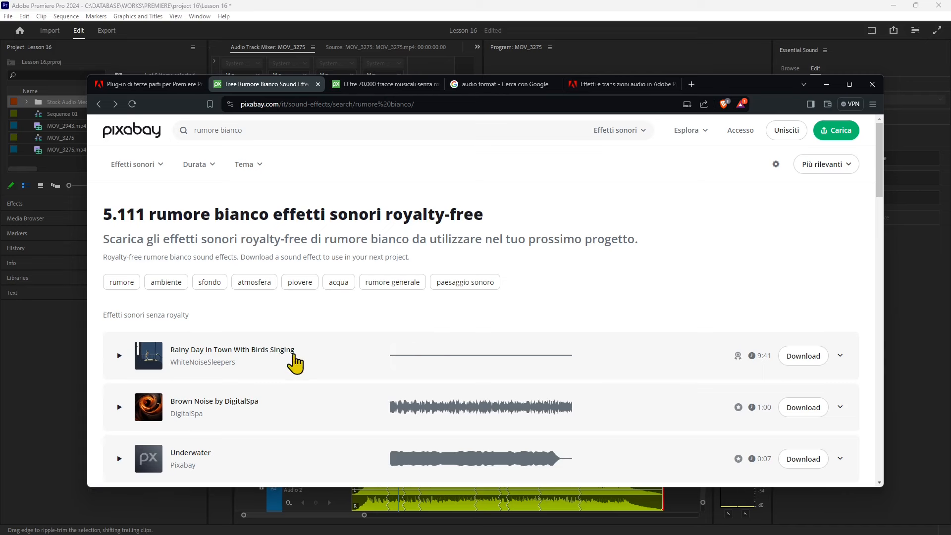
Step: Download the Rainy Day In Town With Birds Singing sound effect as an MP3 into the project 16 folder
click(841, 357)
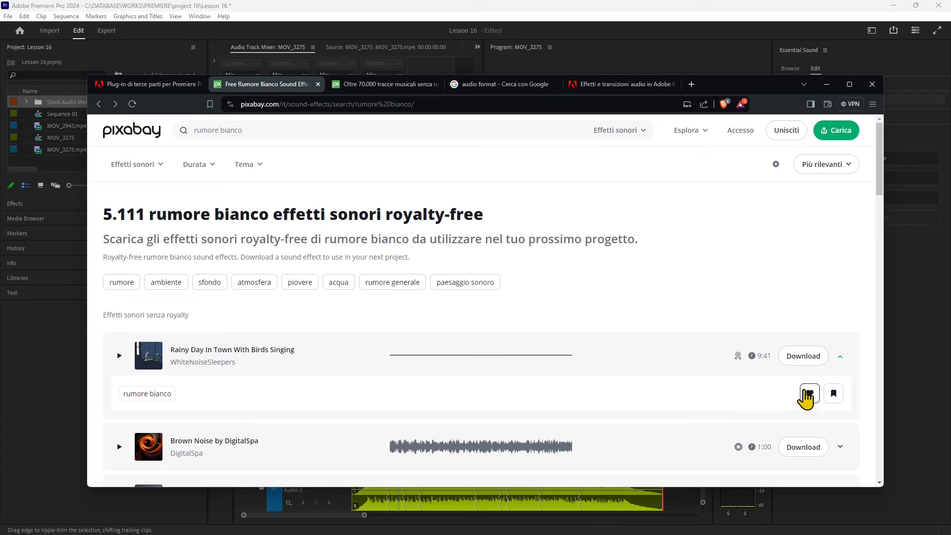
click(803, 357)
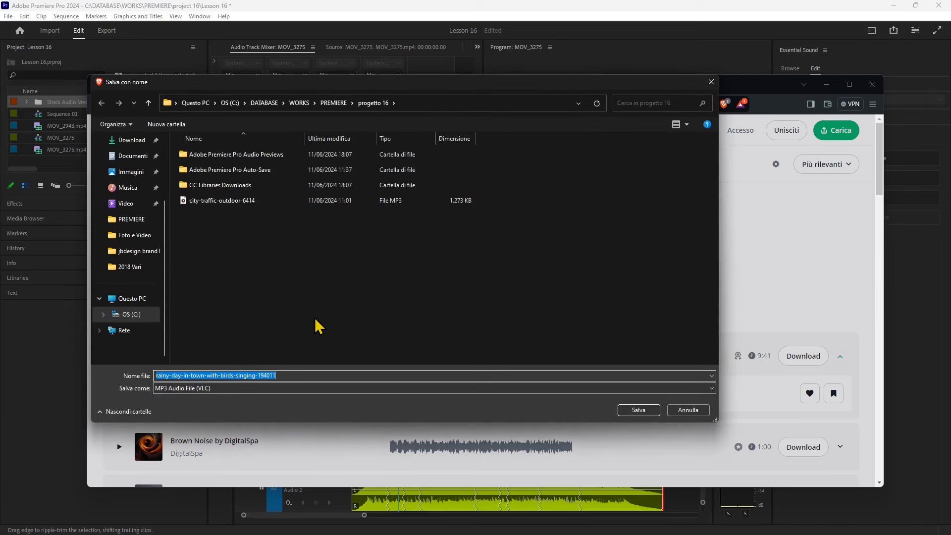
click(334, 103)
scroll(267, 307, down, 10)
scroll(272, 327, down, 5)
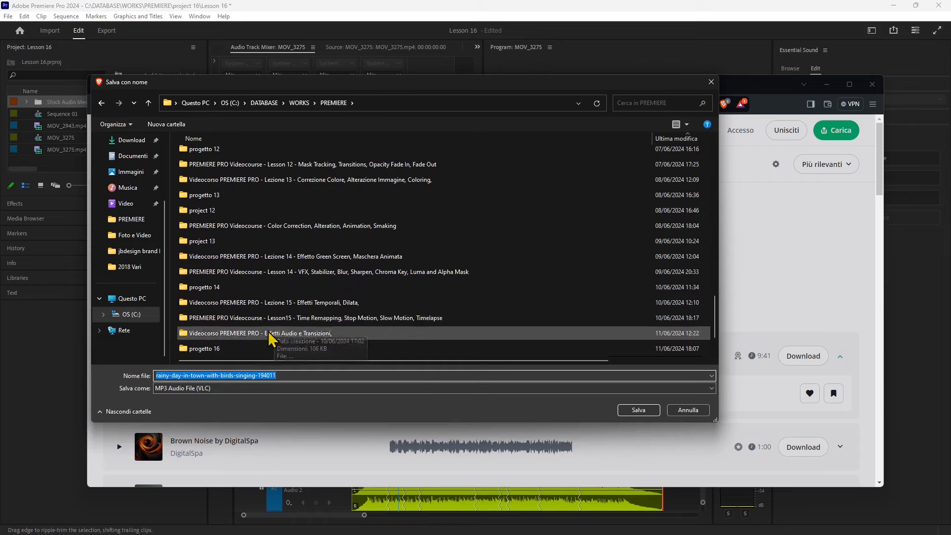
double_click(274, 303)
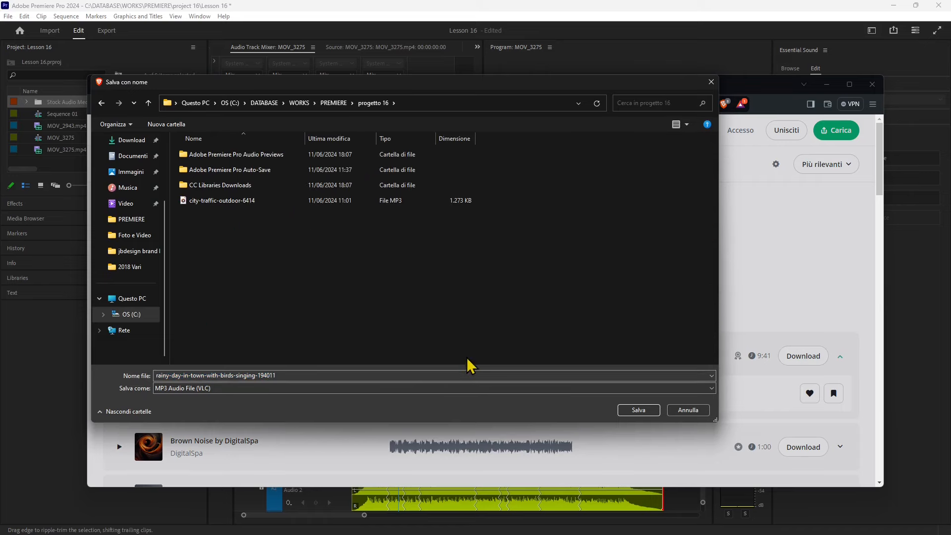
click(333, 102)
scroll(236, 317, down, 10)
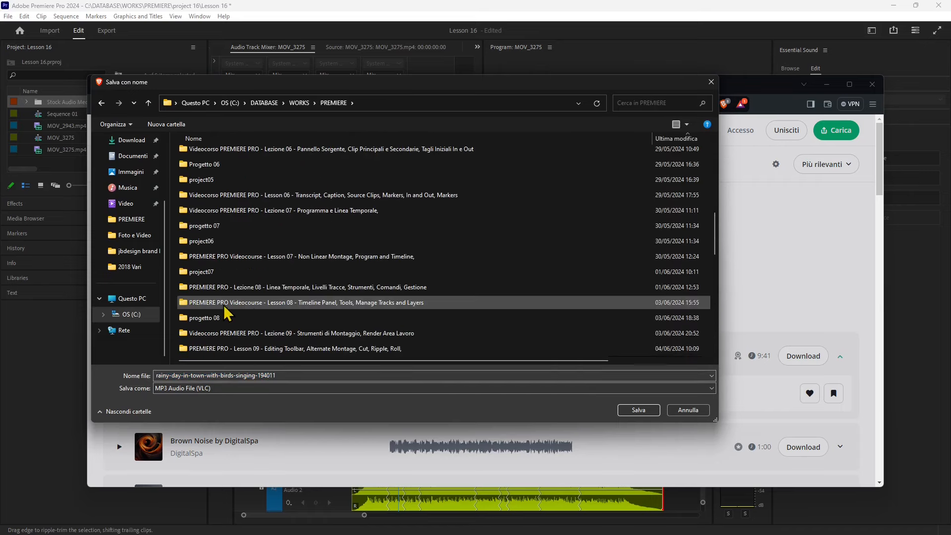
scroll(238, 350, down, 7)
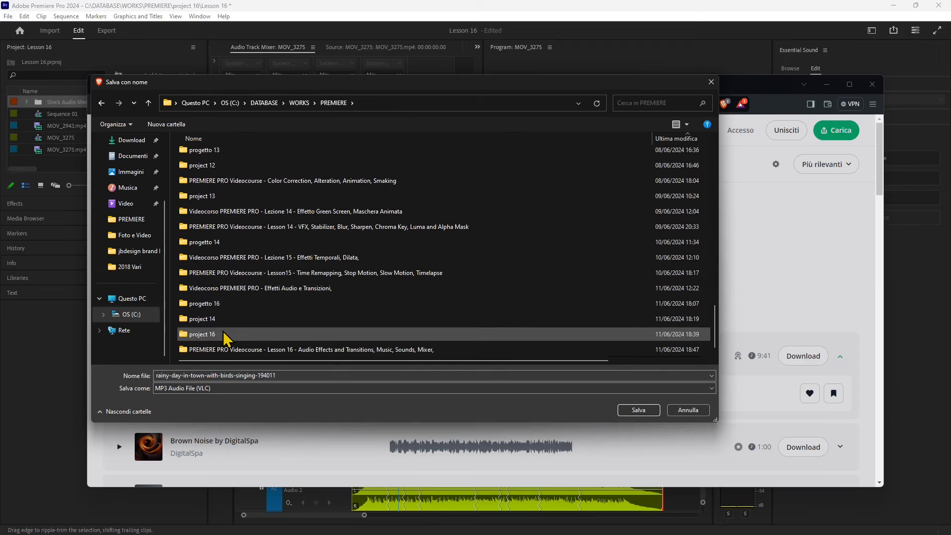
click(228, 334)
double_click(217, 336)
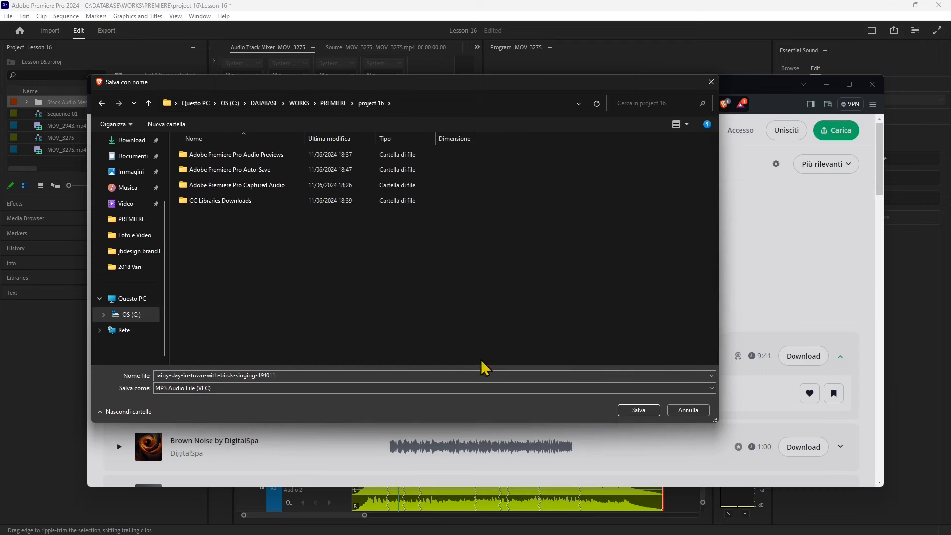
click(634, 410)
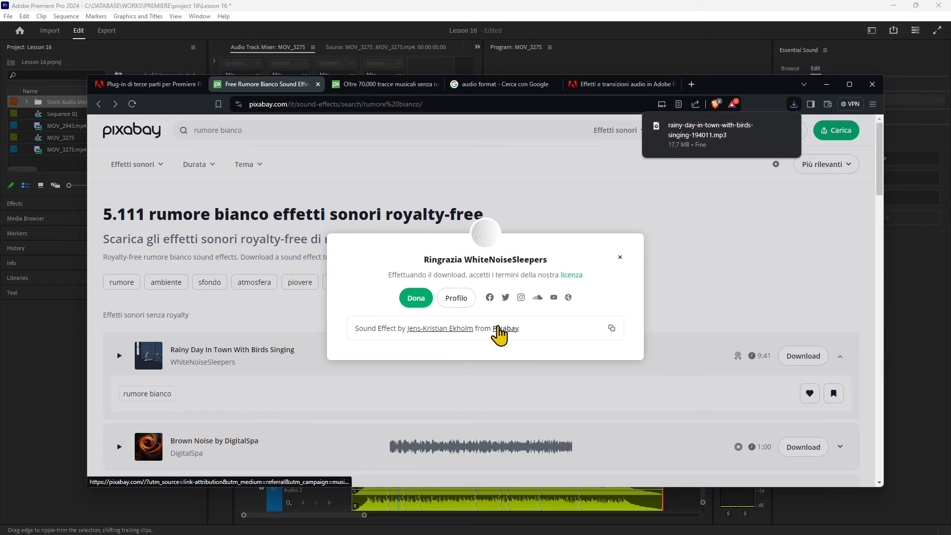
Step: Dismiss the download notice, glance over the Pixabay music page, and close the two Pixabay tabs and the audio format search tab
click(771, 283)
click(318, 84)
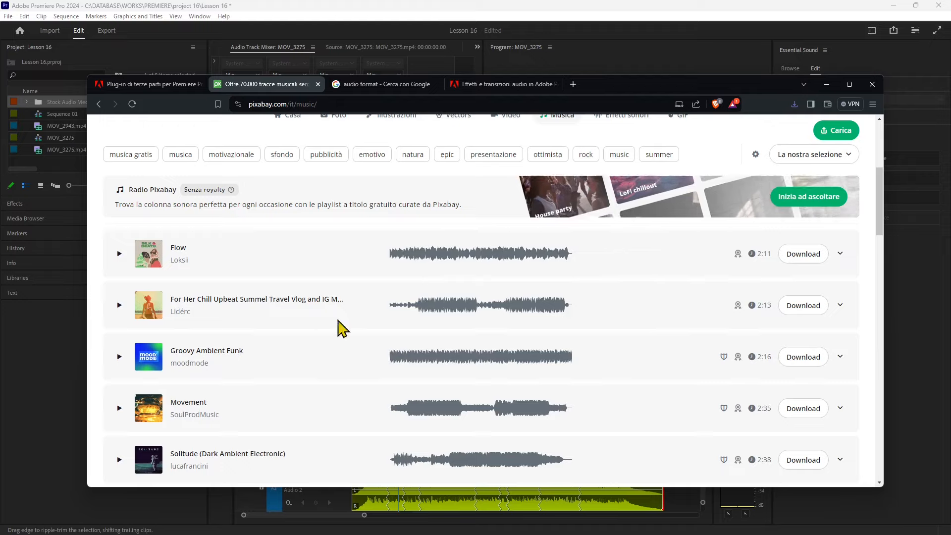
scroll(272, 446, down, 2)
scroll(351, 408, up, 5)
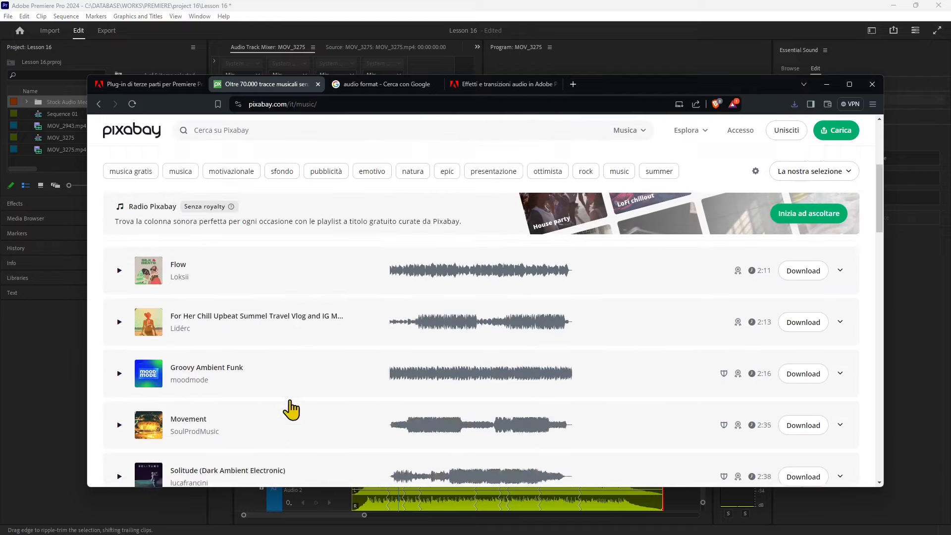
click(317, 84)
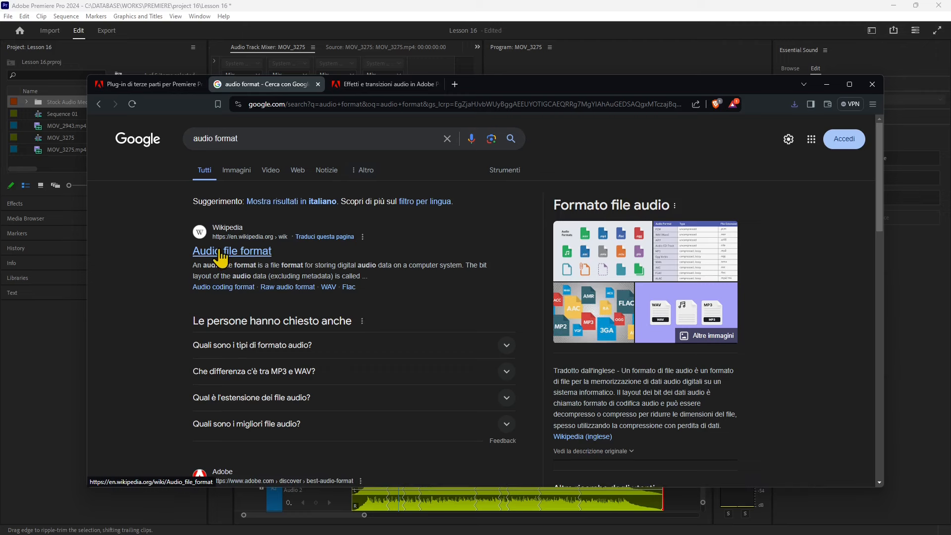
click(318, 84)
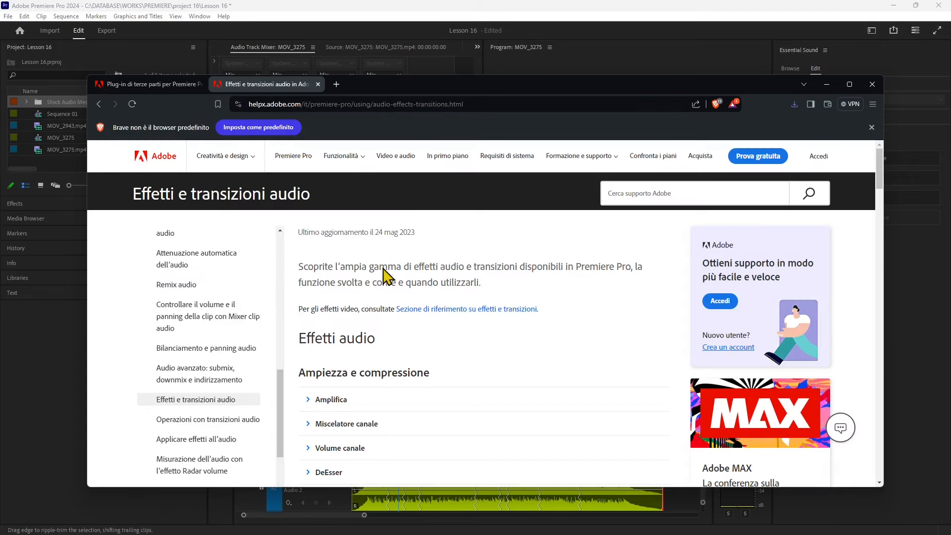
Step: Look through the audio effect categories on Adobe's Effetti e transizioni audio help page
drag(378, 89, 372, 55)
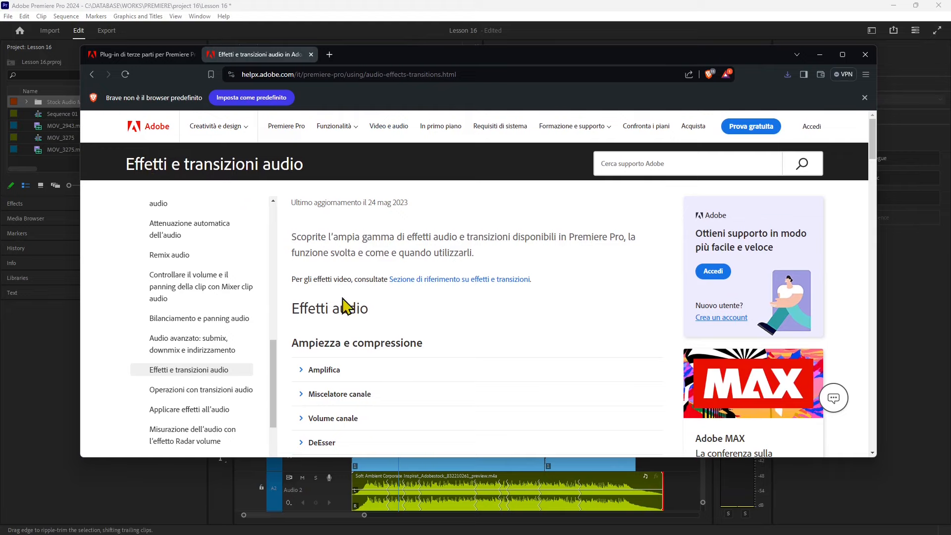
scroll(344, 304, down, 2)
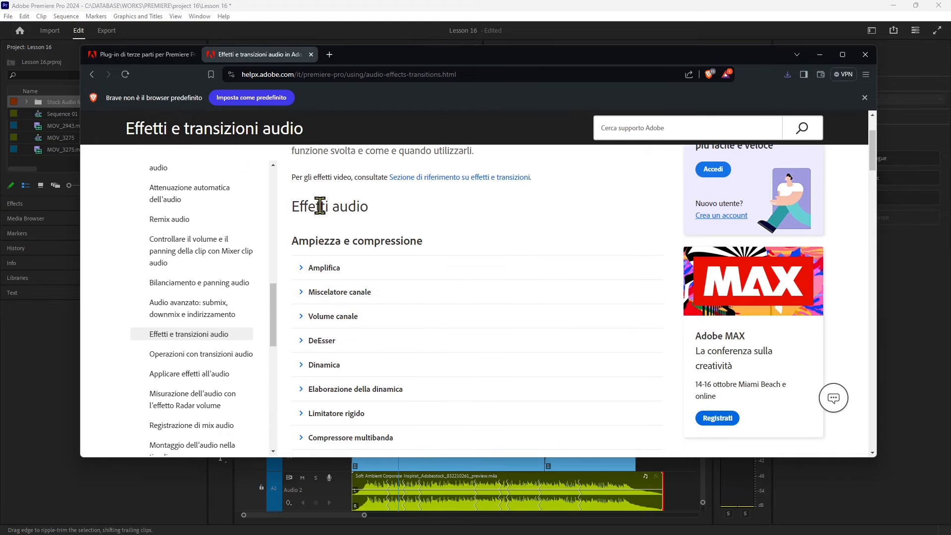
scroll(342, 326, down, 4)
scroll(346, 328, down, 2)
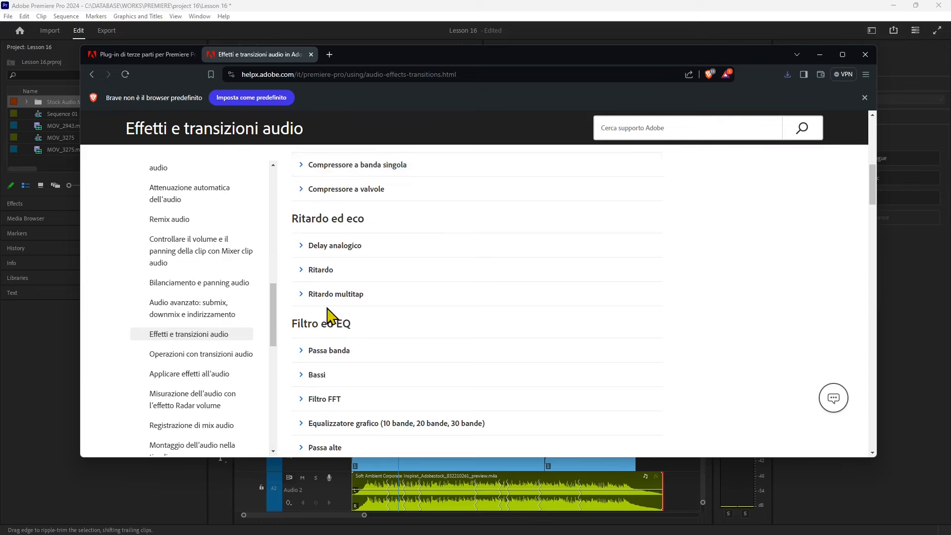
scroll(340, 361, down, 3)
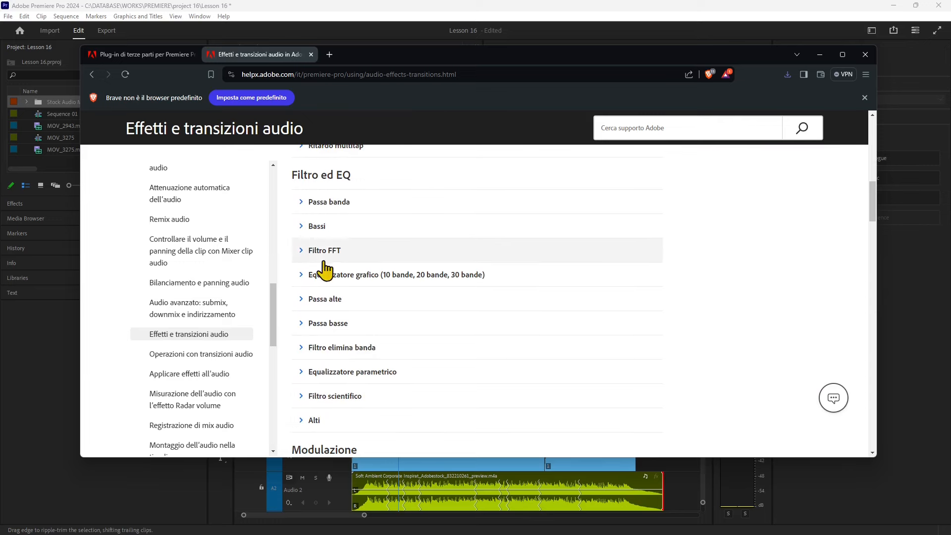
scroll(346, 316, up, 4)
scroll(347, 315, up, 4)
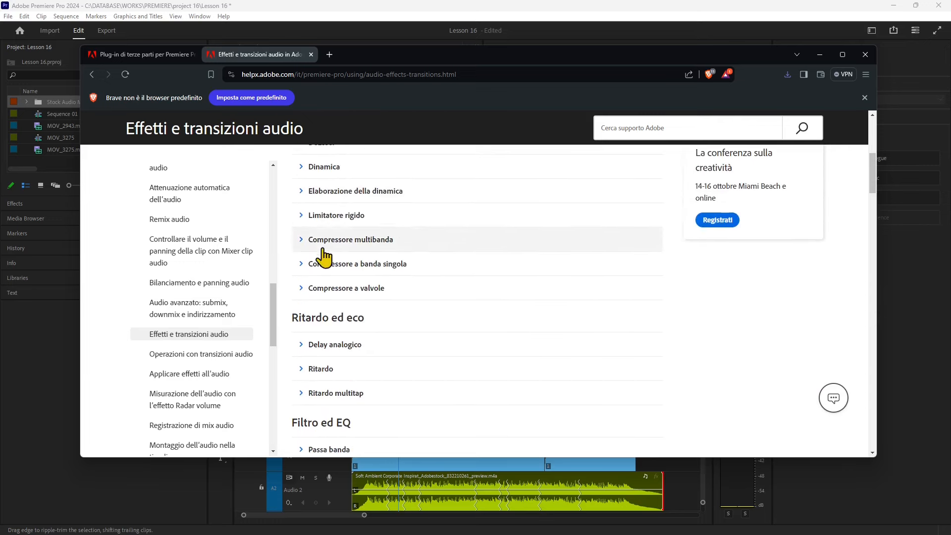
Step: Read the help page's descriptions of the Amplifica, Volume canale and Dinamica effects, and close the browser
click(312, 225)
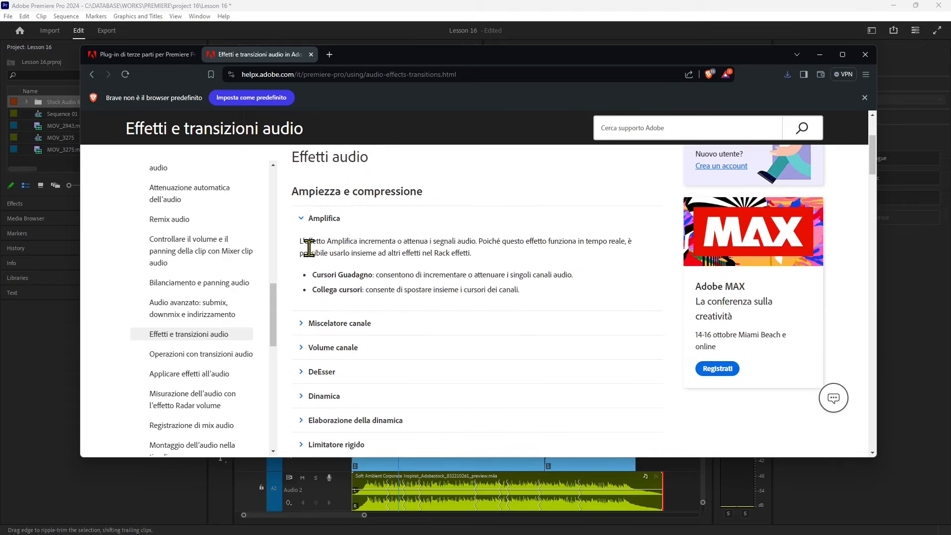
scroll(342, 322, down, 1)
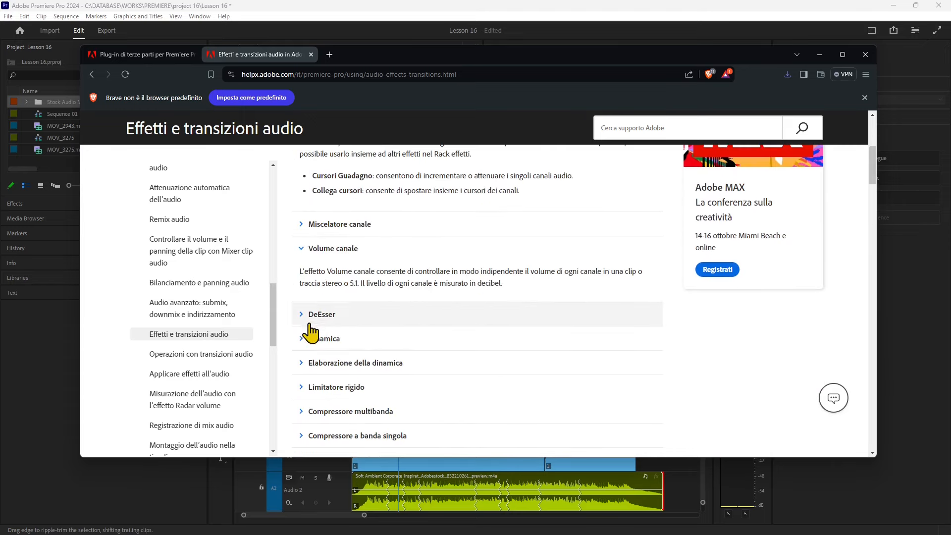
click(323, 337)
scroll(329, 347, down, 4)
scroll(334, 297, down, 9)
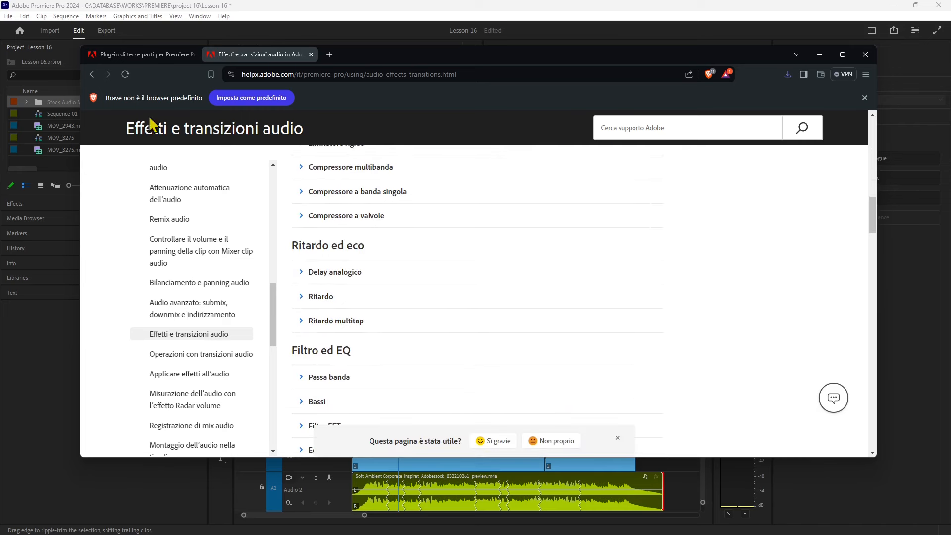
scroll(347, 148, up, 2)
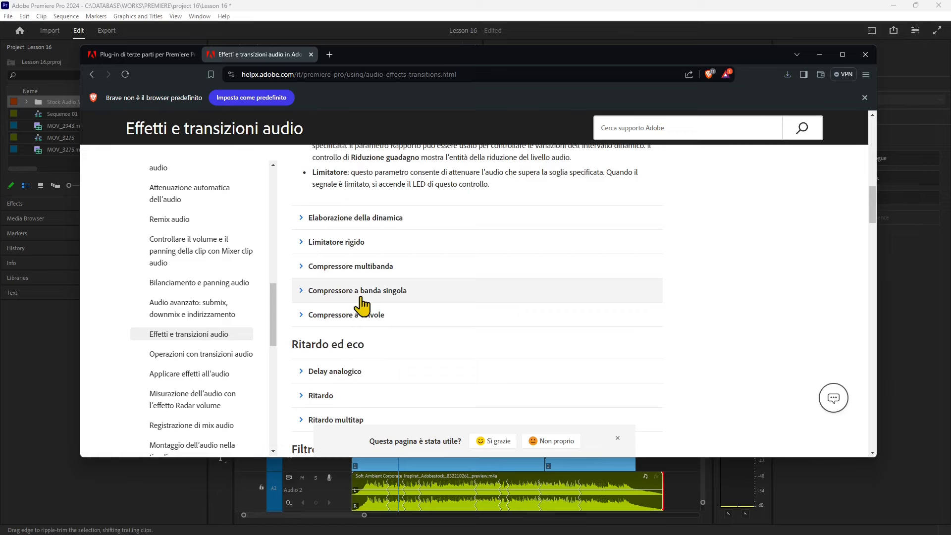
scroll(362, 305, up, 2)
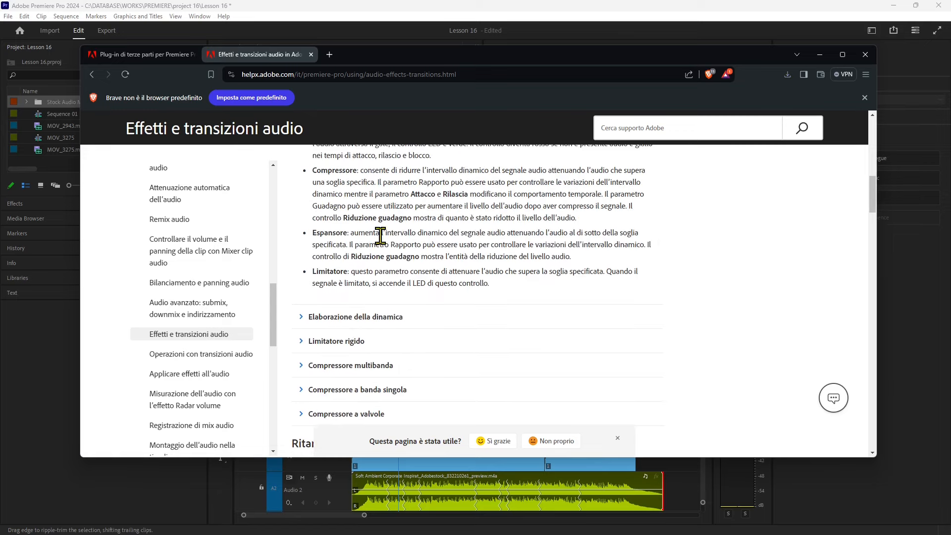
scroll(377, 312, down, 2)
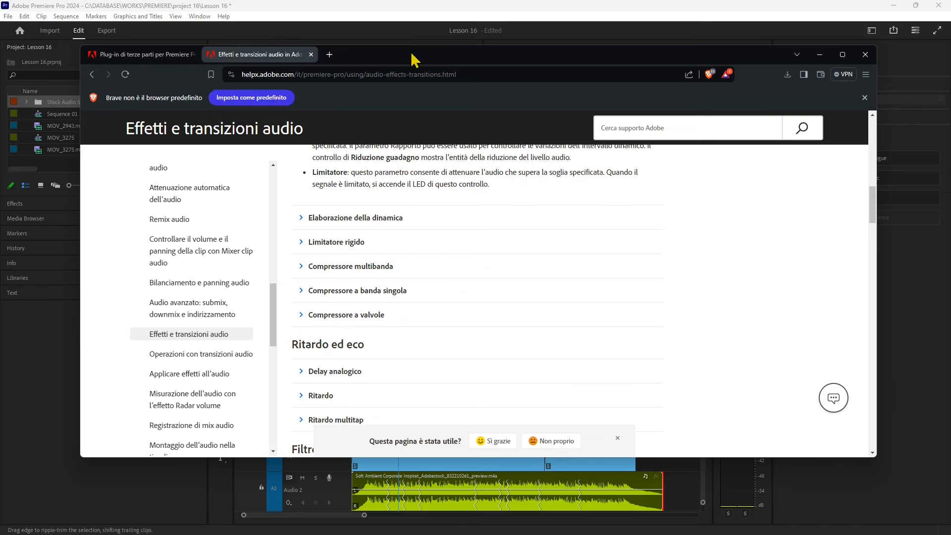
click(865, 55)
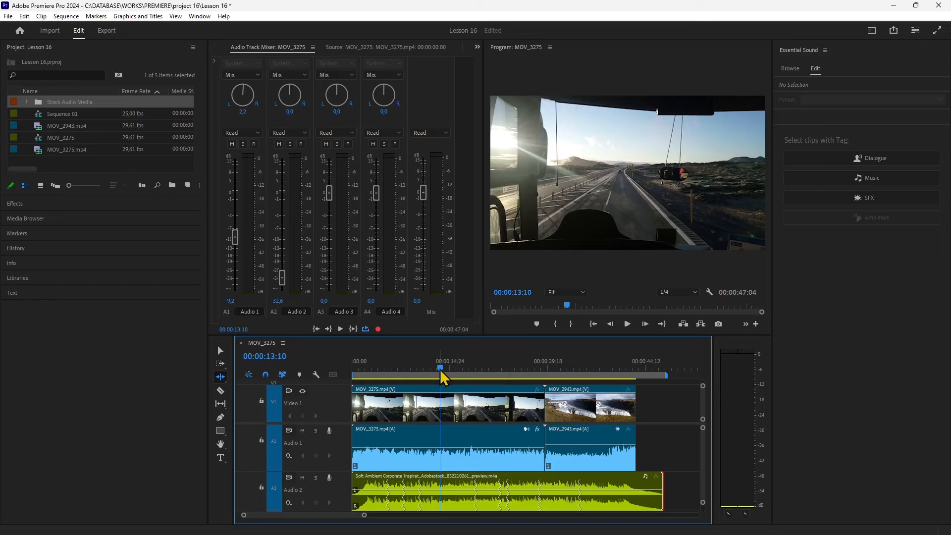
Step: Move the playhead to 00:00:18:17 and reduce the timeline's audio track heights so A3 and A4 fit in view
drag(439, 371, 474, 372)
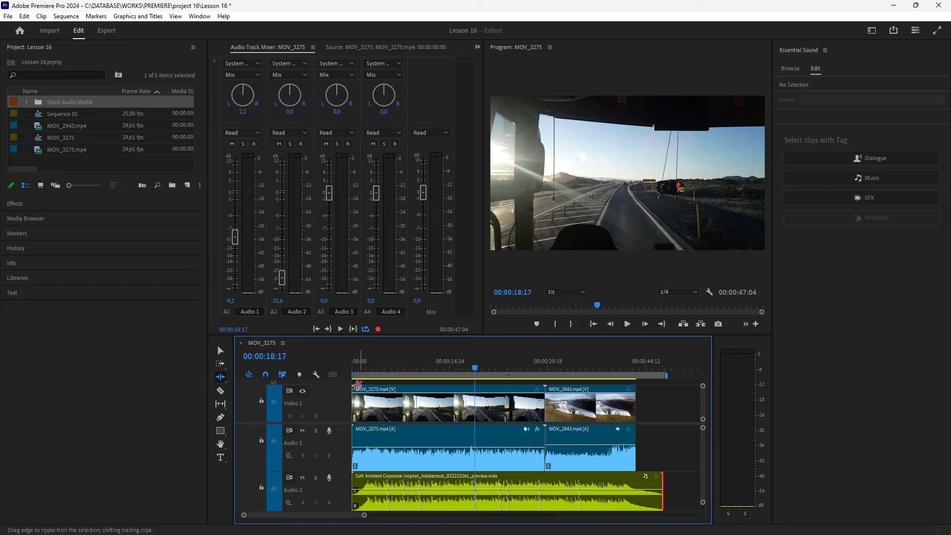
drag(703, 504, 703, 505)
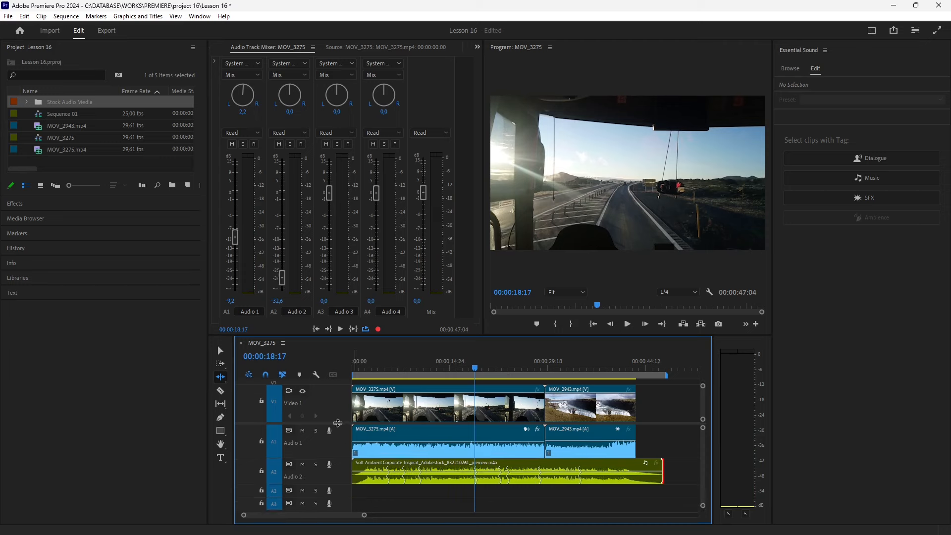
drag(337, 422, 338, 416)
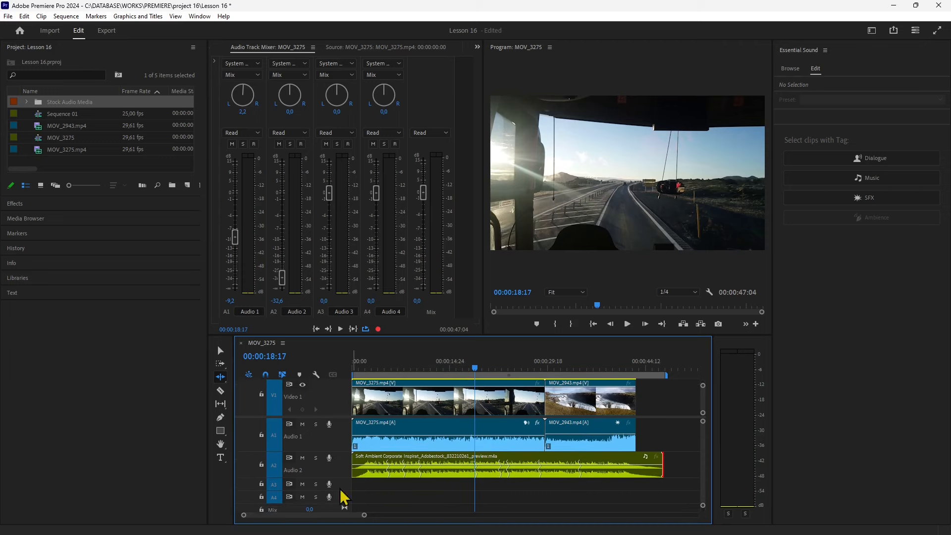
Step: Start a media import and browse to the project 16 folder's rainy-day-in-town-with-birds-singing-194011 MP3 file
right_click(76, 170)
click(159, 240)
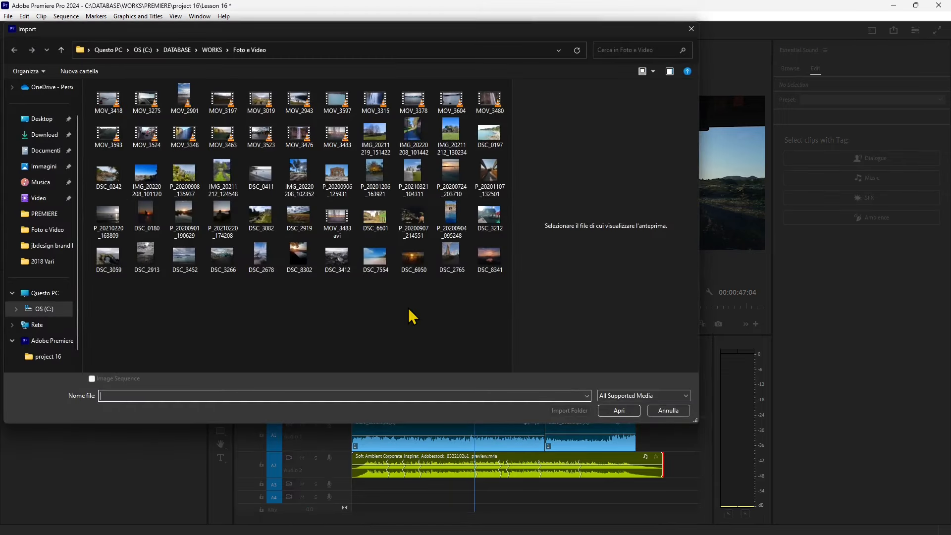
click(212, 50)
double_click(127, 102)
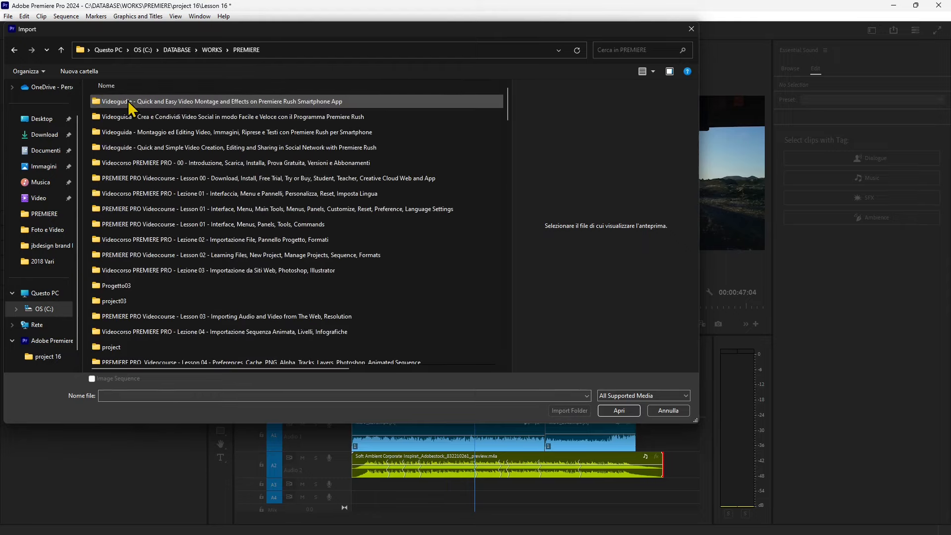
scroll(272, 283, down, 10)
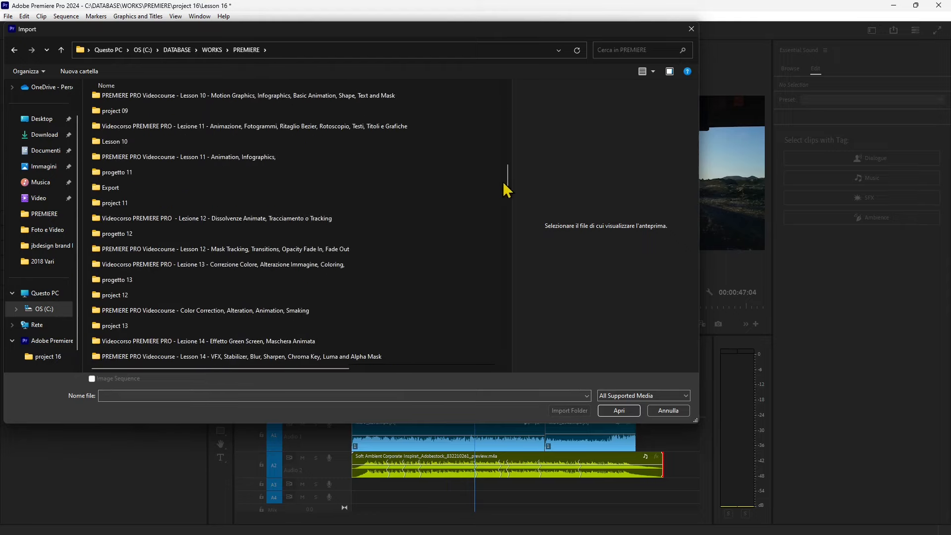
drag(505, 186, 526, 218)
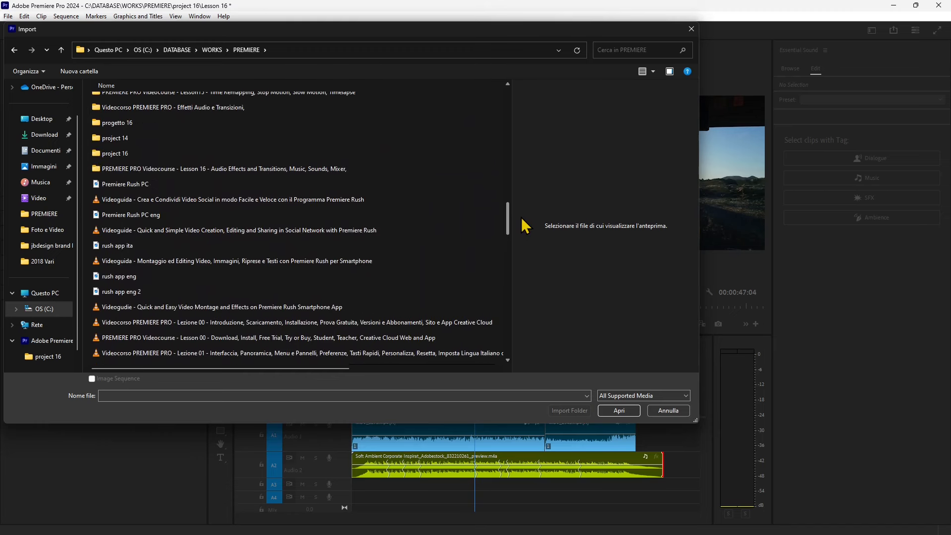
double_click(141, 153)
click(151, 180)
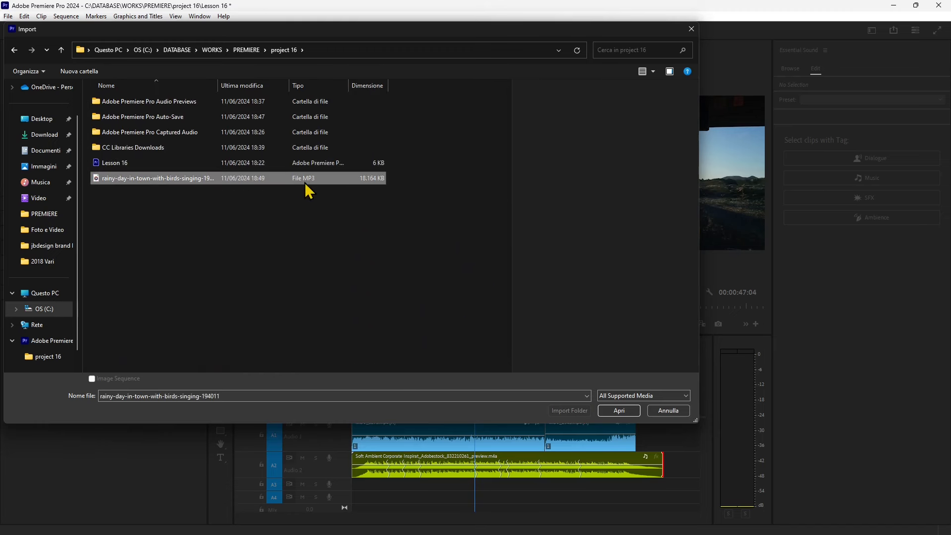
Step: Look through the supported import file types, and import the rainy-day-in-town-with-birds-singing-194011 MP3 into the project
click(632, 396)
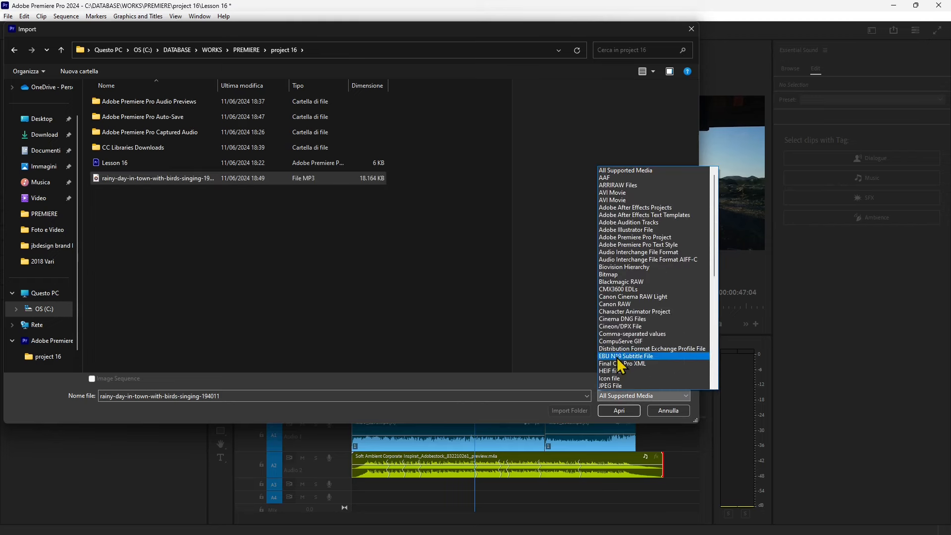
scroll(641, 317, down, 8)
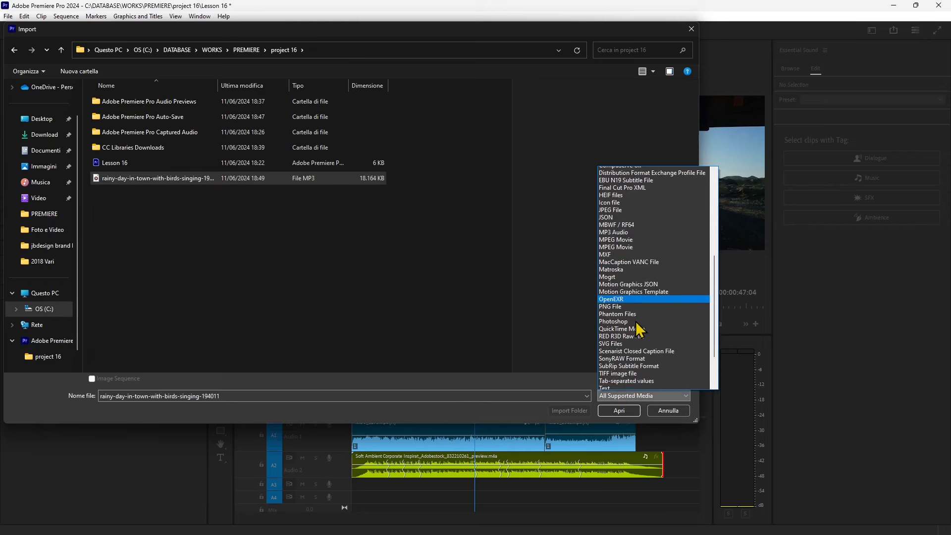
click(292, 258)
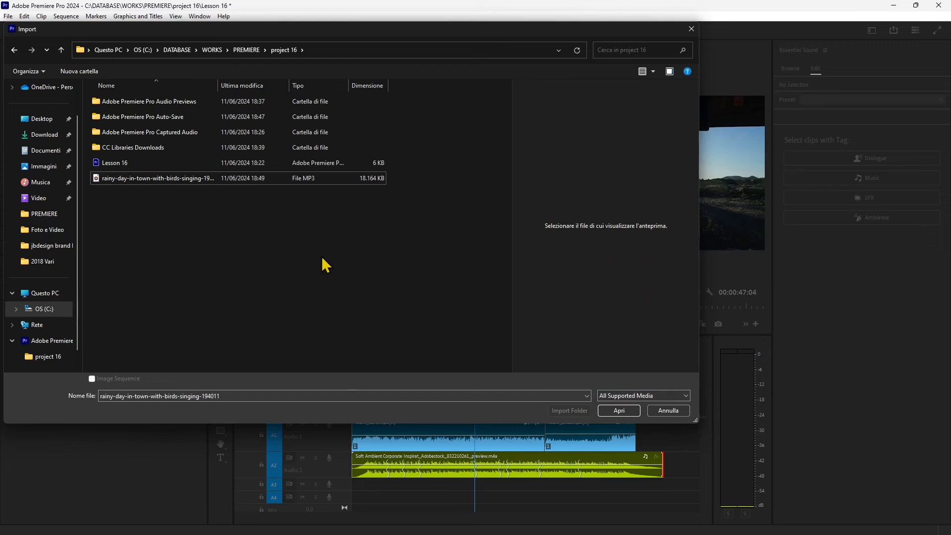
click(302, 190)
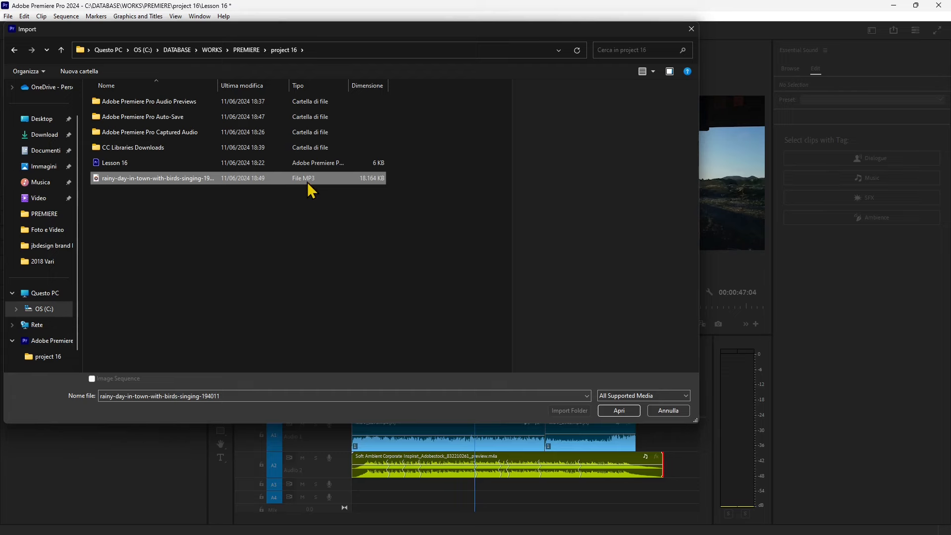
click(619, 410)
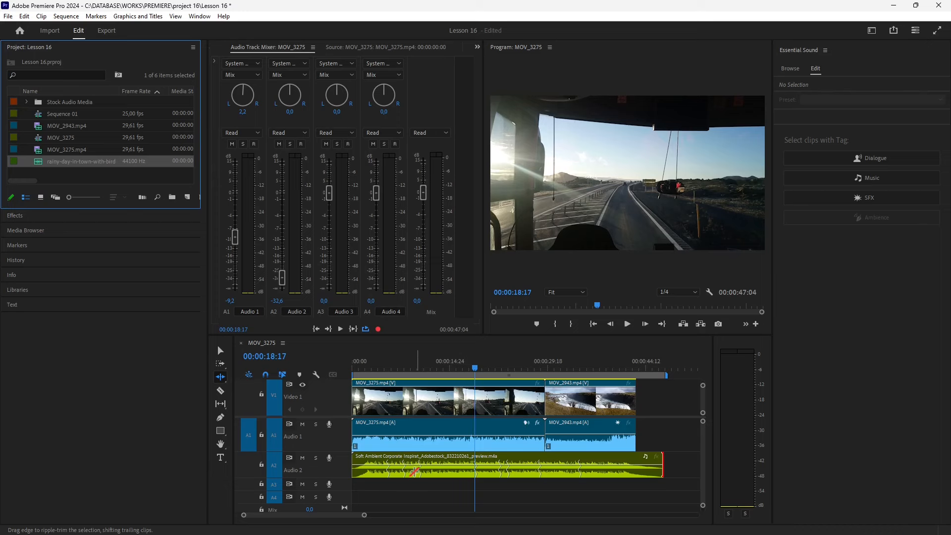
Step: Place the imported rainy-day-in-town-with-birds-singing clip on Audio 3 at the start of the MOV_3275 sequence
click(39, 153)
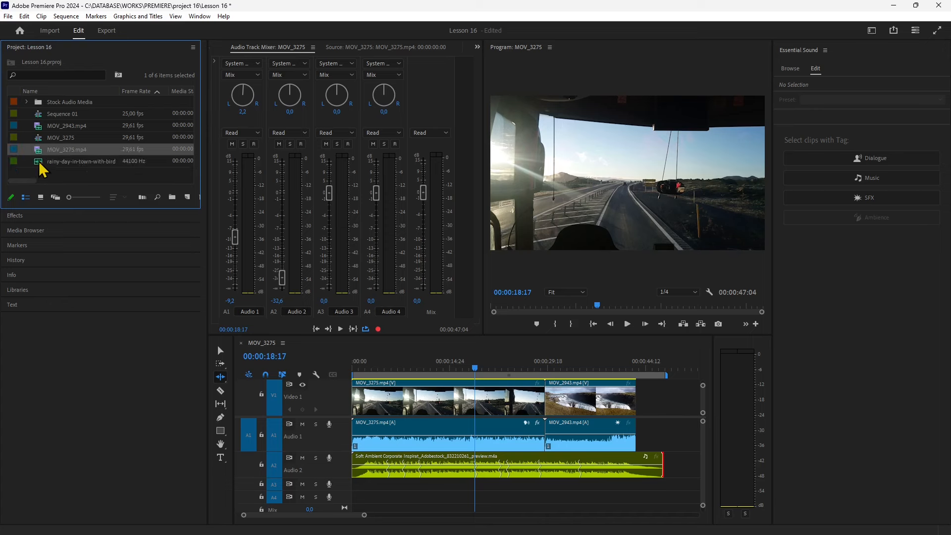
click(39, 162)
click(34, 151)
click(41, 164)
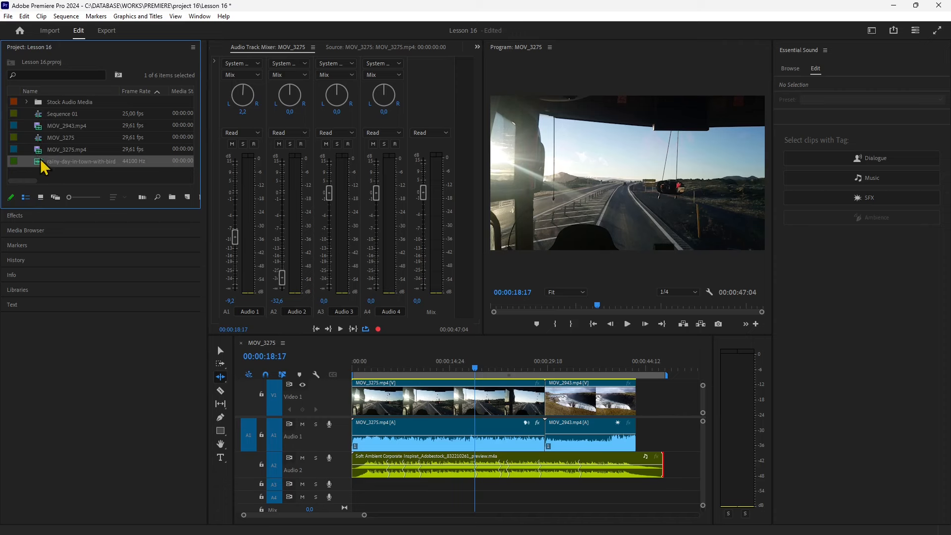
drag(354, 223, 504, 493)
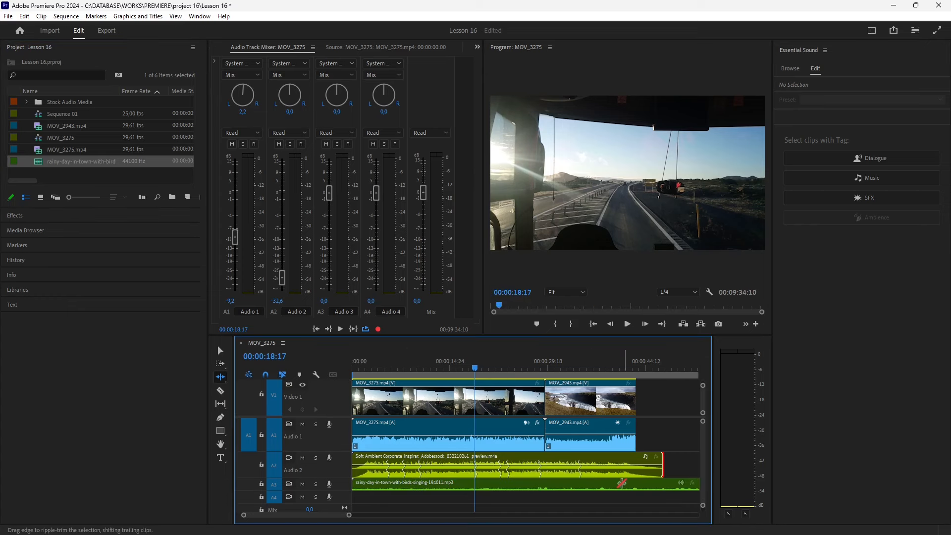
Step: Shorten the rainy-day clip on Audio 3 with the Remix tool to end about where the Audio 2 music ends
click(221, 377)
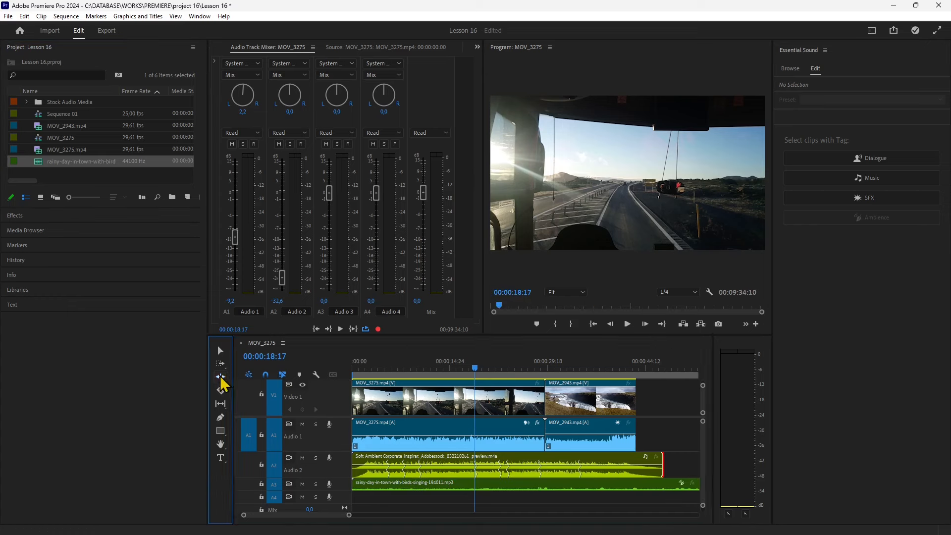
click(255, 407)
drag(348, 515, 586, 517)
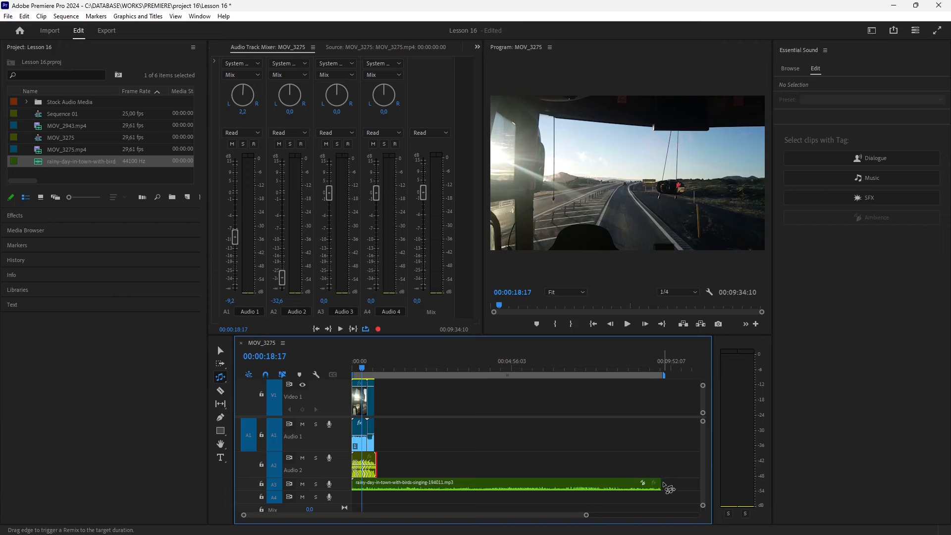
drag(660, 487, 382, 489)
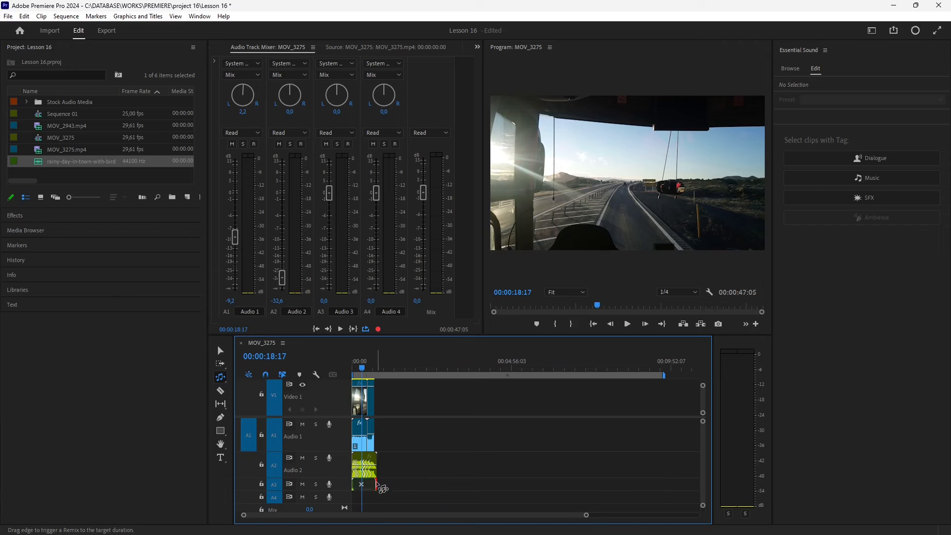
Step: Remix the MOV_2943.mp4 audio on Audio 1 to a longer duration, and shorten it to end at about 00:00:48:27
drag(587, 516, 513, 510)
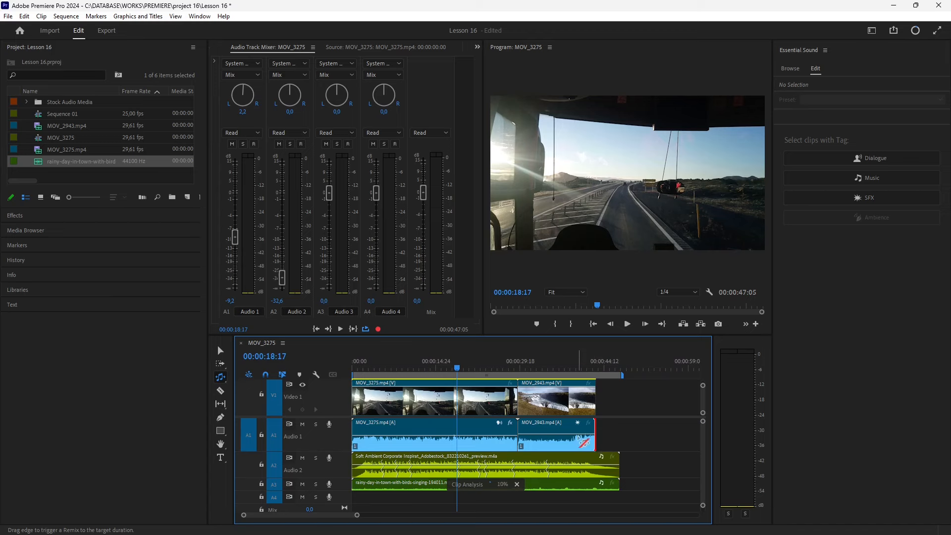
drag(604, 441, 673, 442)
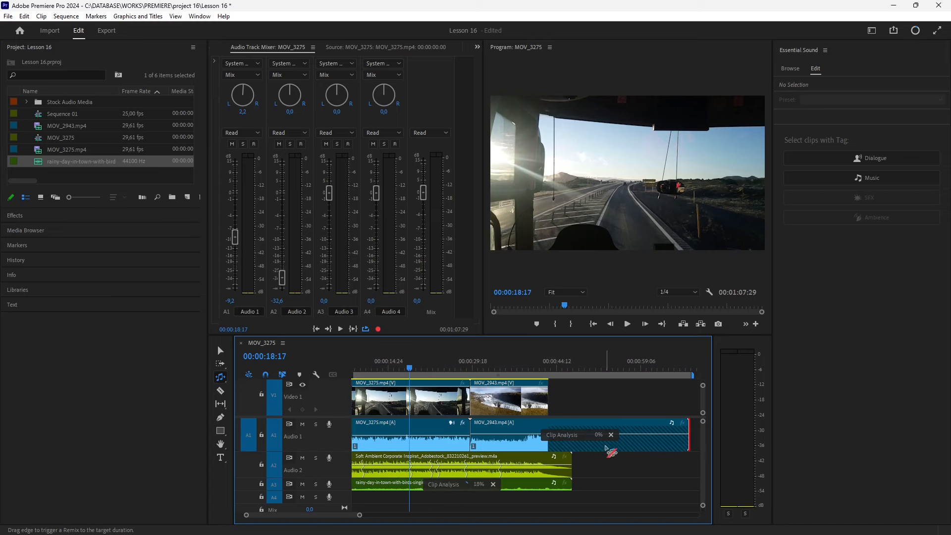
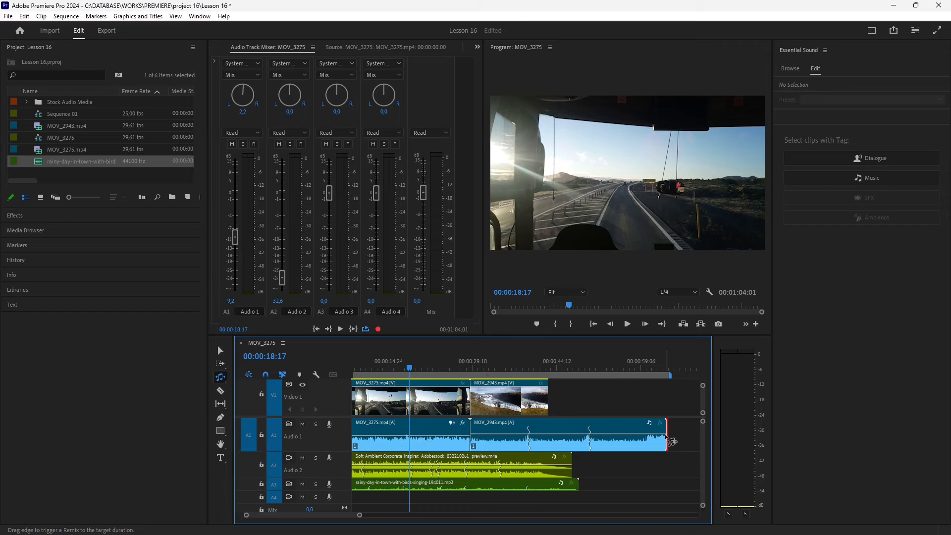
drag(667, 440, 581, 446)
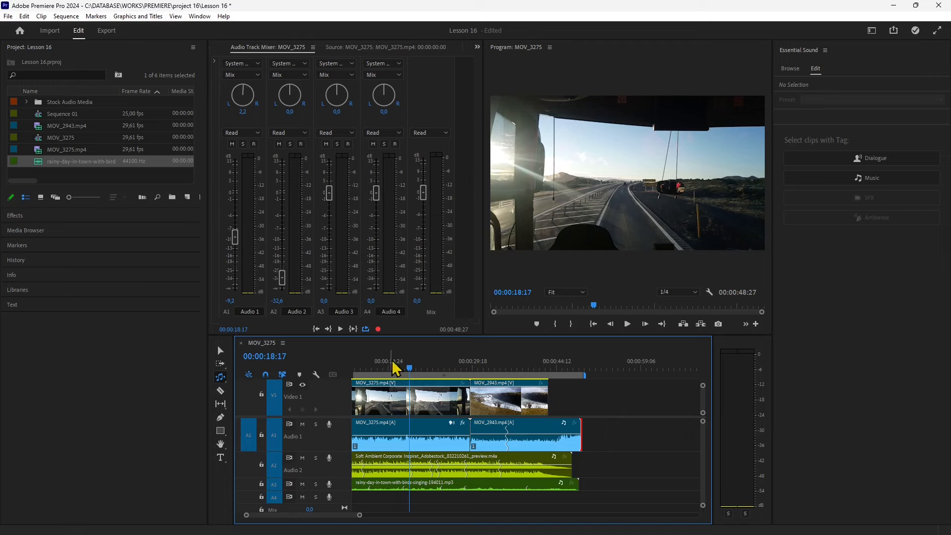
Step: Play the sequence from its start while setting the mixer levels to 0,6 for Audio 1, -32,6 for Audio 2 and -28,9 for Audio 3
drag(411, 368, 350, 402)
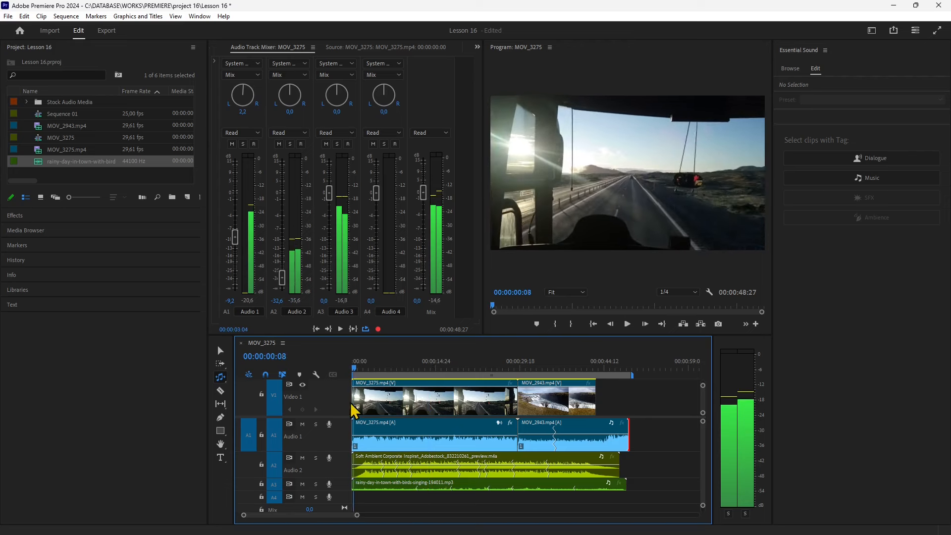
drag(333, 195, 336, 229)
click(627, 325)
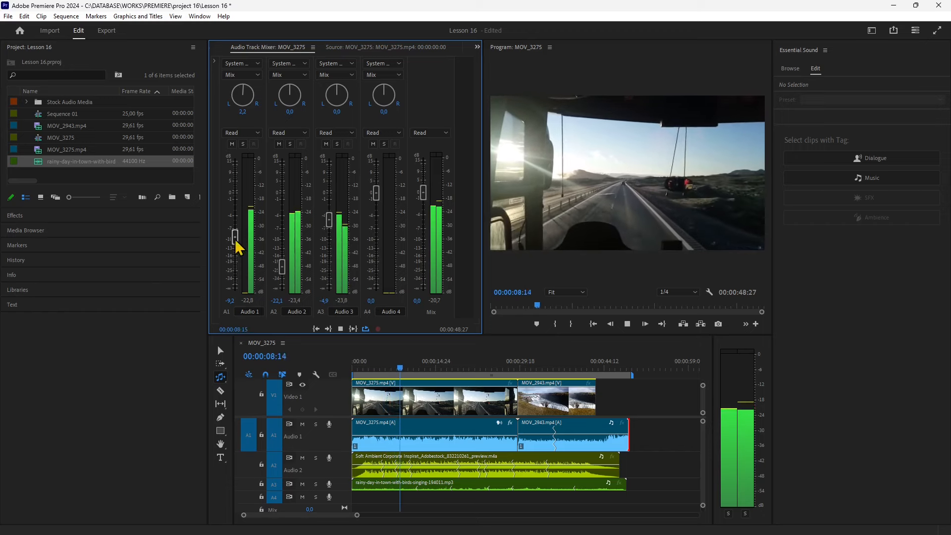
drag(236, 239, 238, 198)
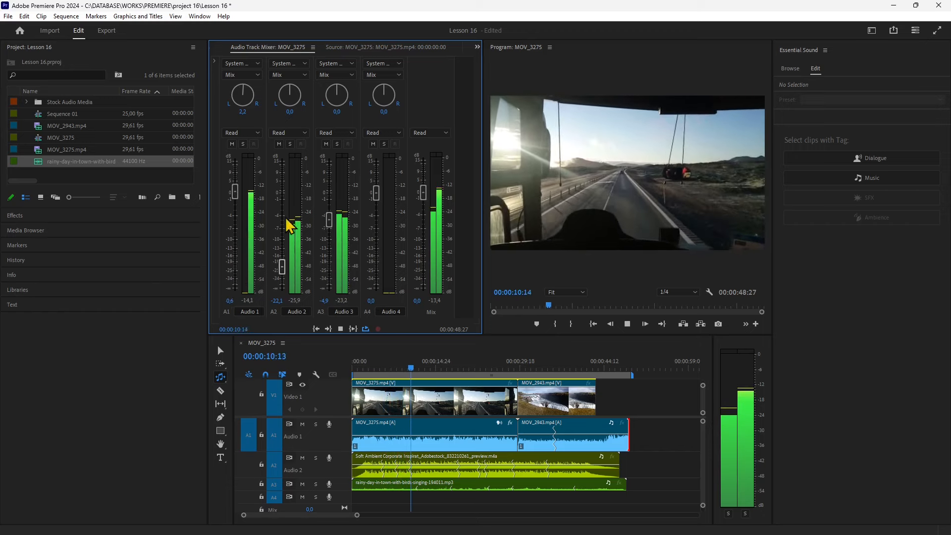
drag(329, 219, 341, 284)
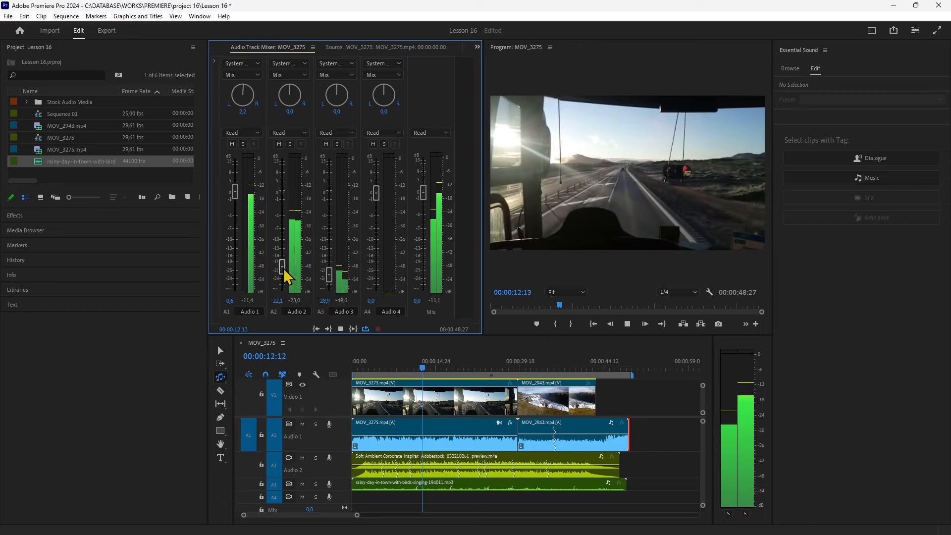
drag(282, 268, 283, 278)
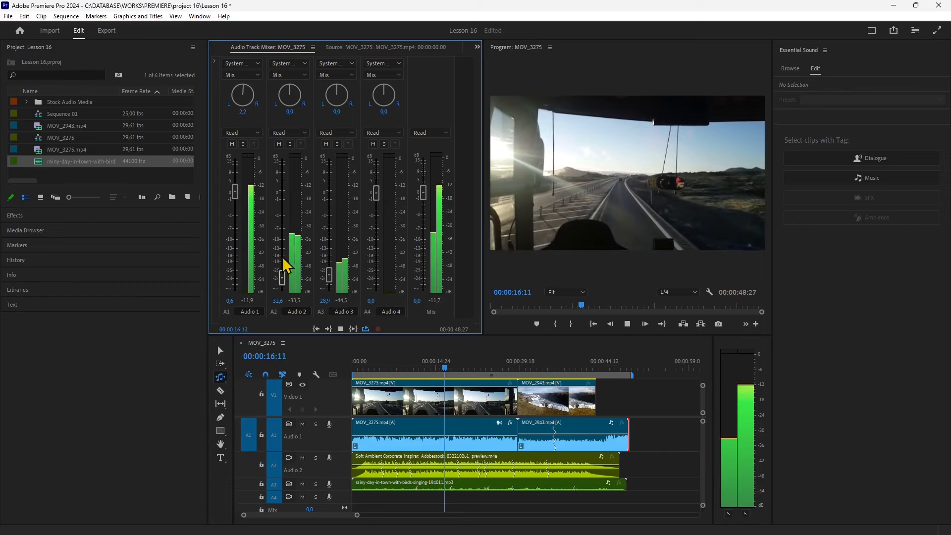
click(629, 327)
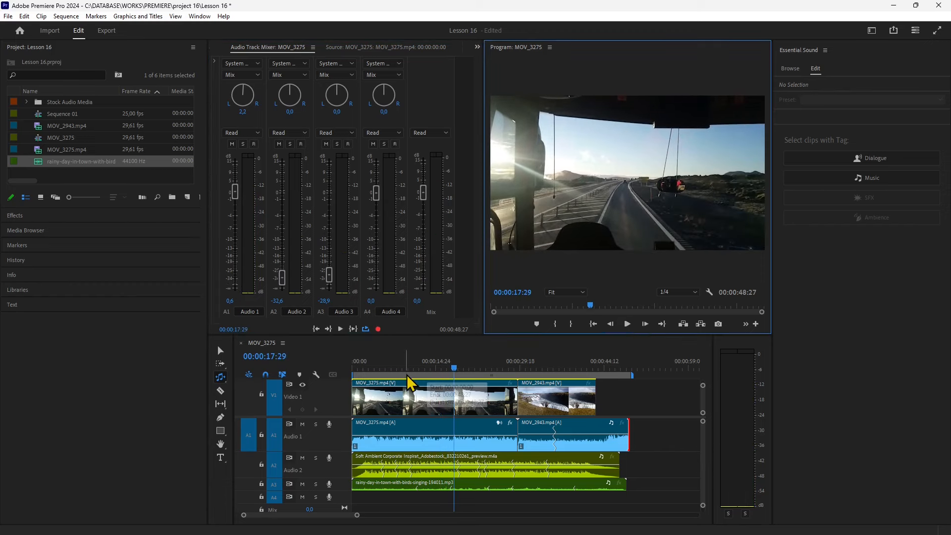
Step: Move the playhead to 00:00:12:11 and look over the Show Clip Keyframes options for Volume and Panner on MOV_3275.mp4's audio
drag(454, 368, 421, 399)
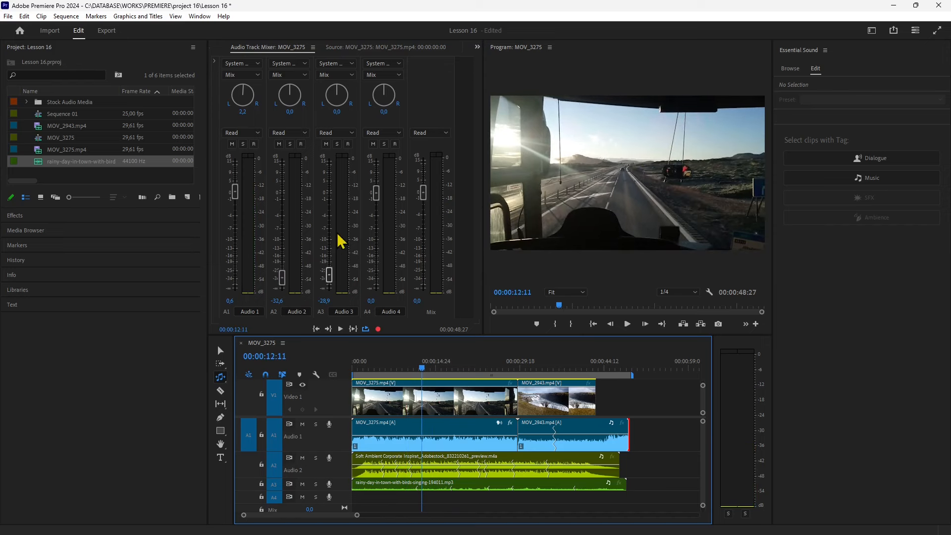
right_click(415, 431)
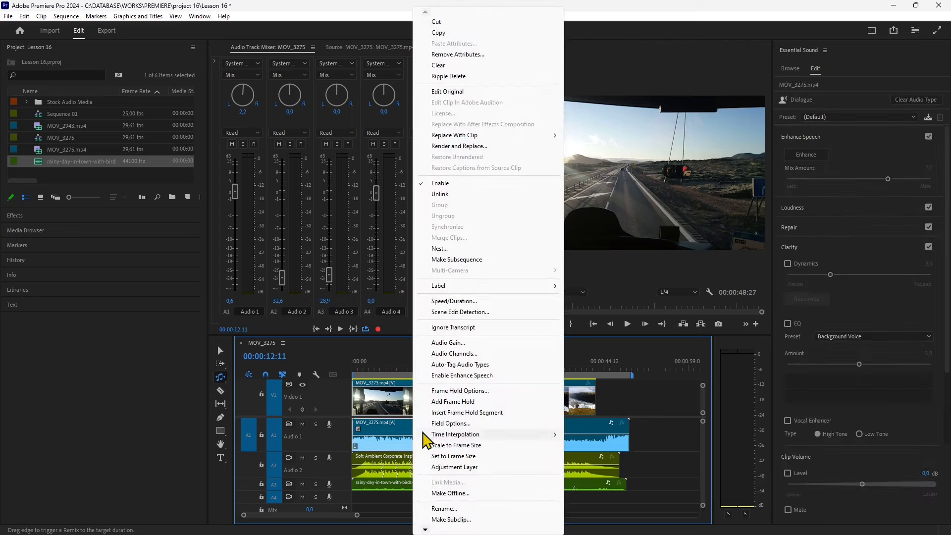
mouse_move(426, 529)
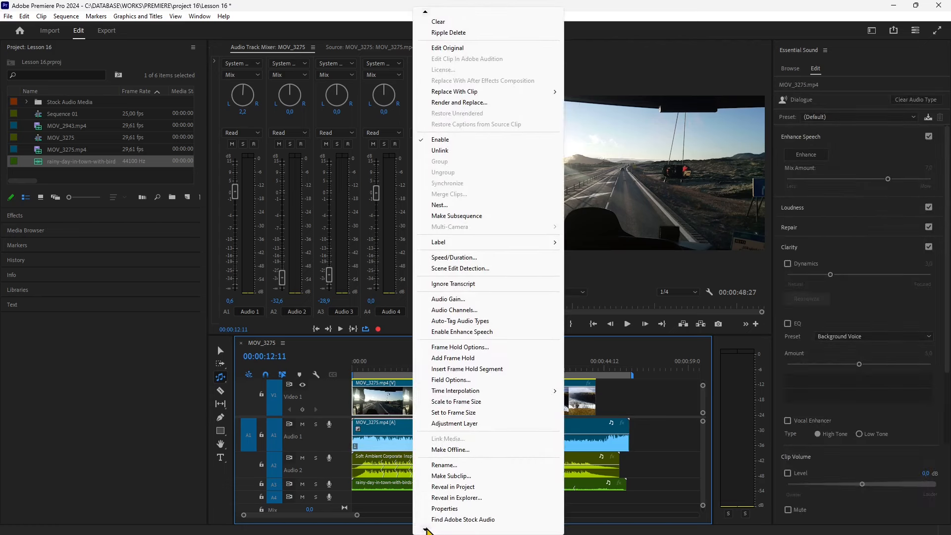
mouse_move(458, 513)
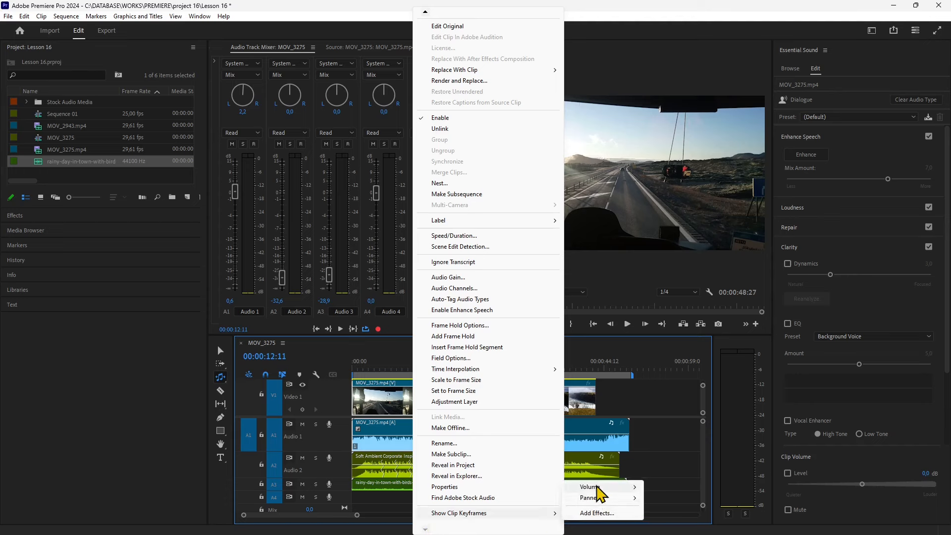
mouse_move(592, 488)
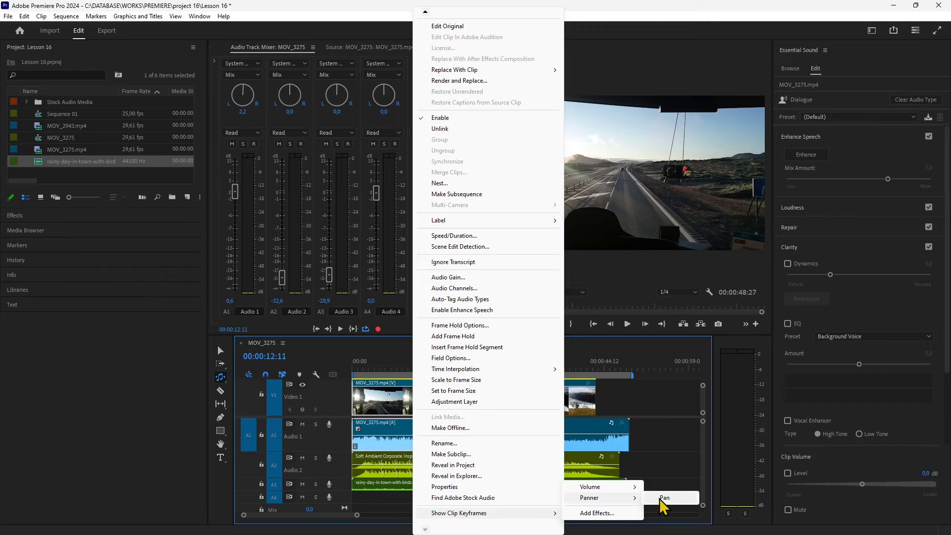
click(581, 360)
Step: Add volume keyframes to MOV_3275.mp4's audio at its start, about 4 s and about 11 s, lowering the second and raising the third
drag(581, 368, 340, 418)
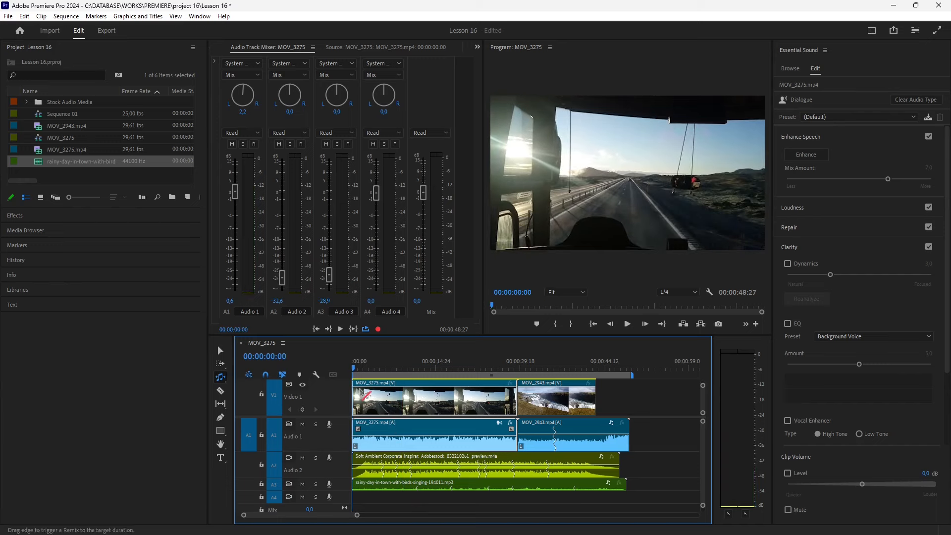
drag(356, 516, 370, 519)
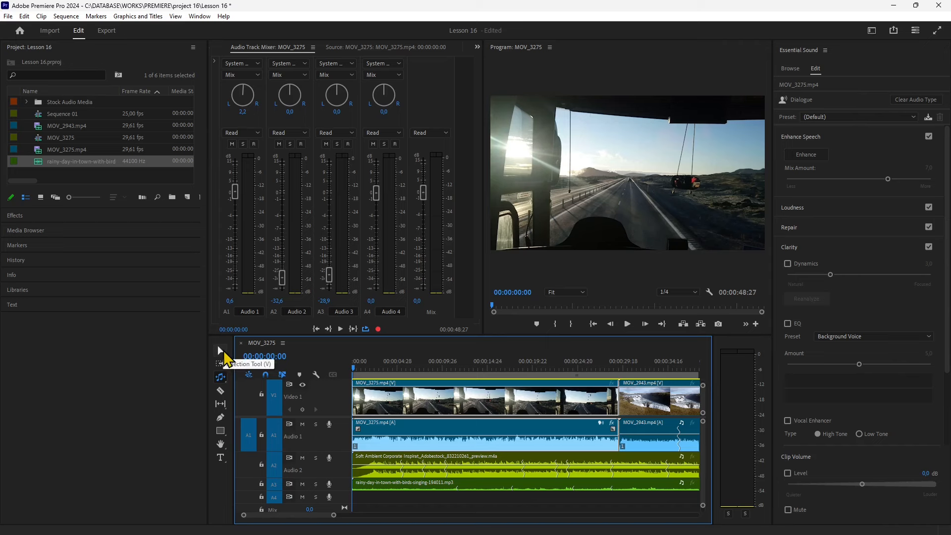
click(222, 351)
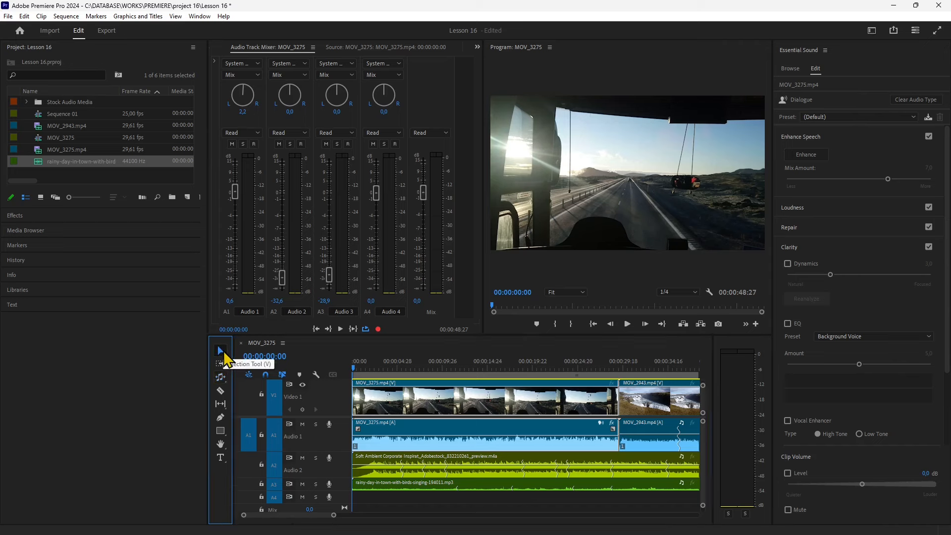
click(356, 440)
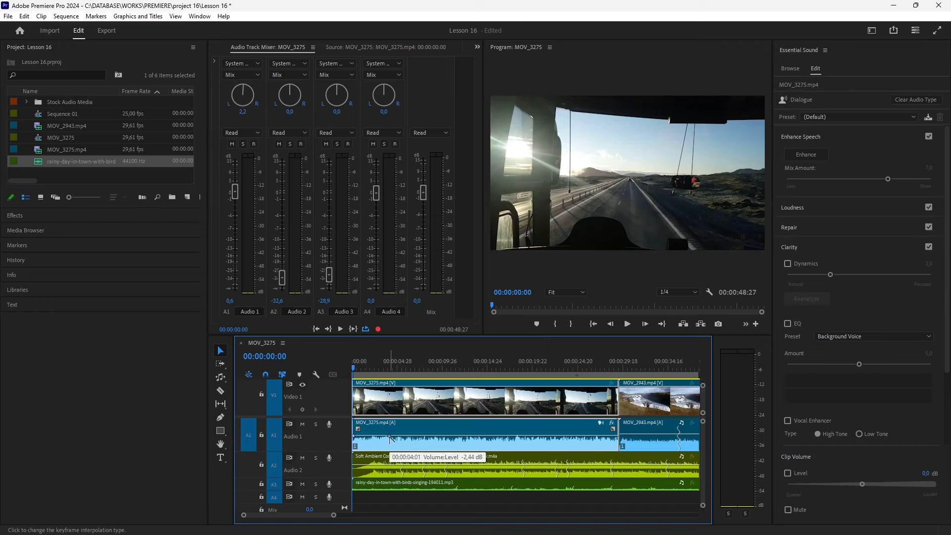
click(449, 436)
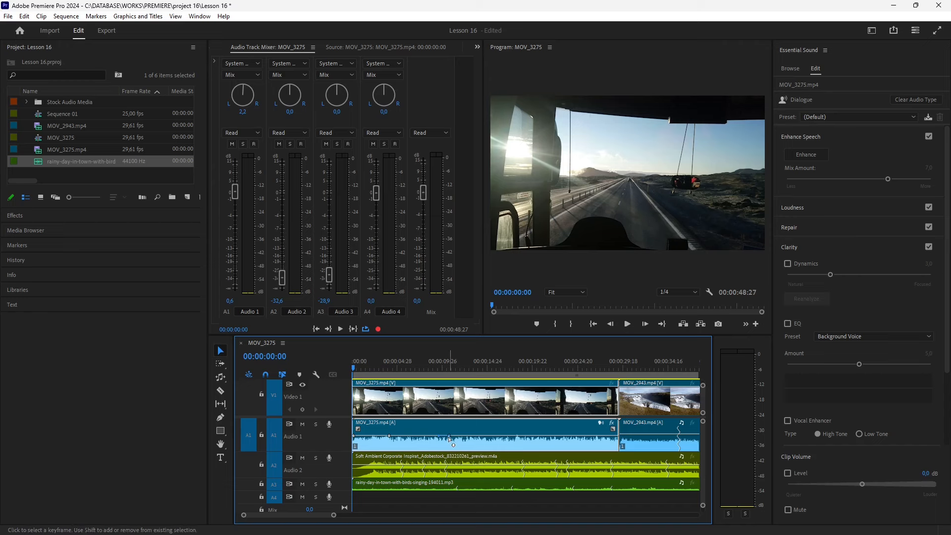
drag(450, 439, 450, 434)
drag(390, 437, 389, 444)
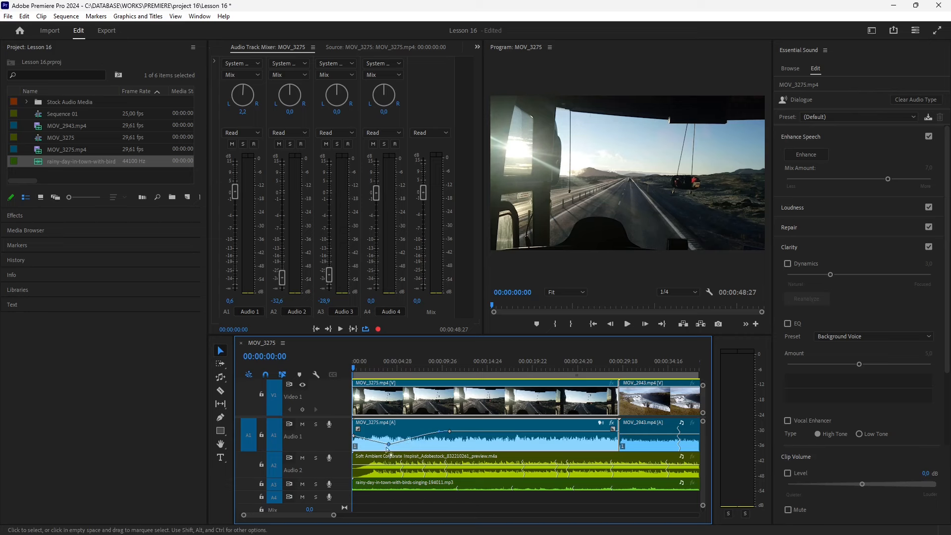
Step: Add a lowered volume keyframe near 17 s and a raised one near 23 s, and smooth the volume line's keyframes into curves
ctrl+click(507, 432)
drag(507, 436, 558, 431)
ctrl+click(557, 442)
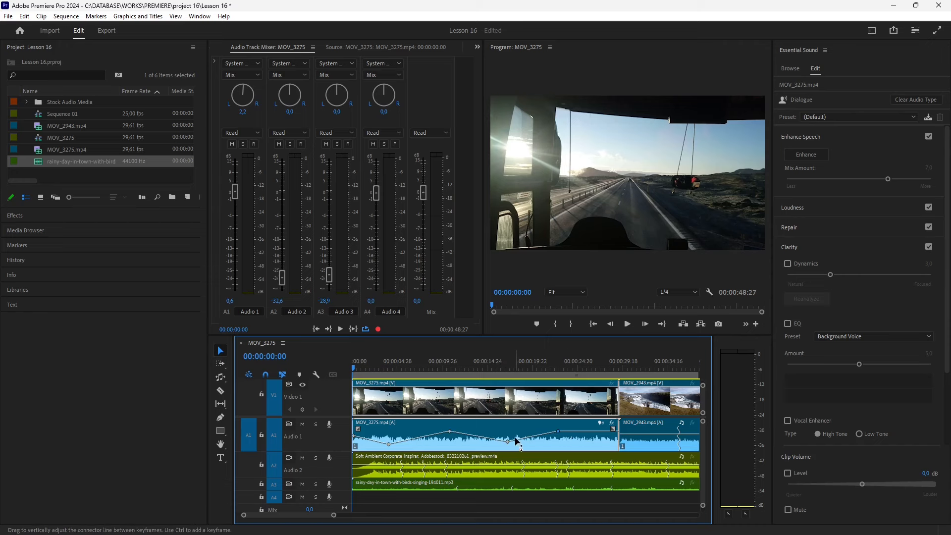
ctrl+click(558, 432)
drag(537, 433, 516, 444)
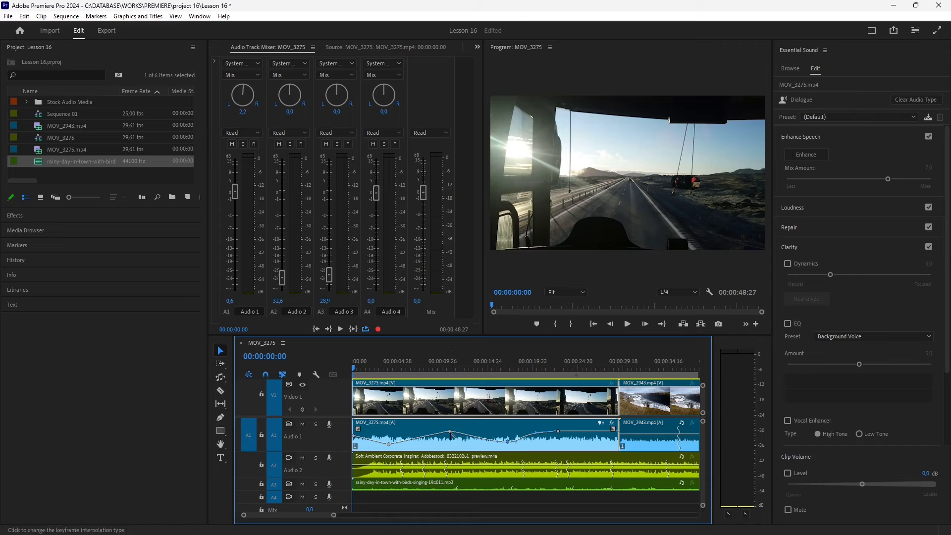
ctrl+click(389, 443)
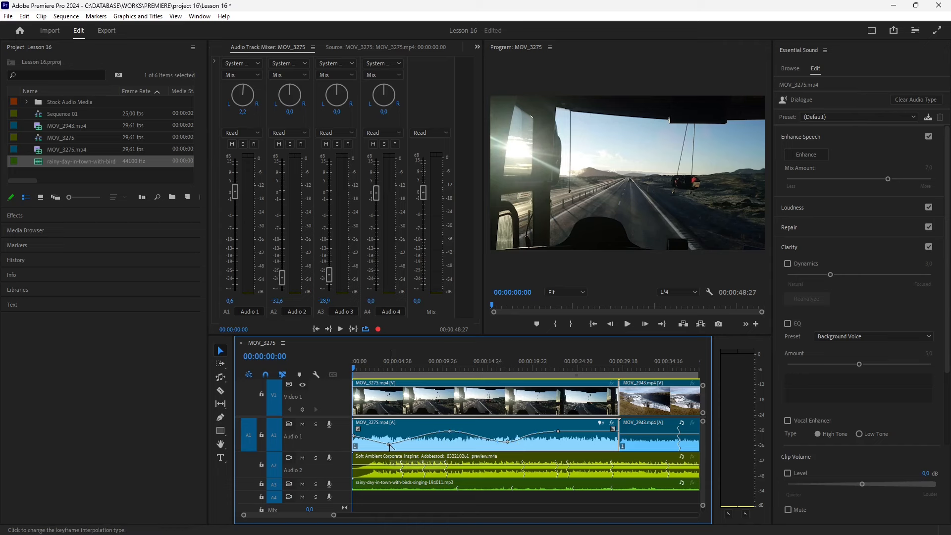
ctrl+click(389, 444)
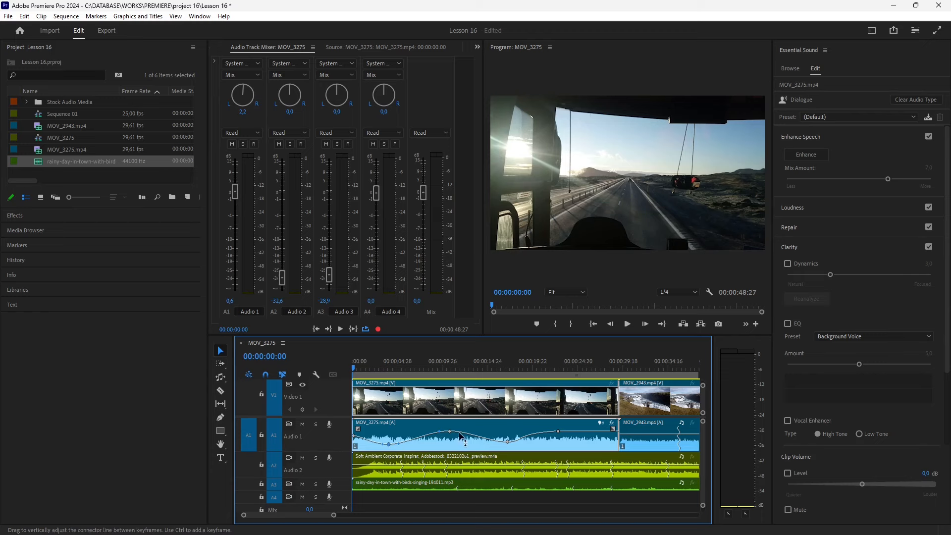
Step: Play the sequence from 00:00:03:03 to about 00:00:06:11 to hear the volume animation
drag(451, 369, 380, 369)
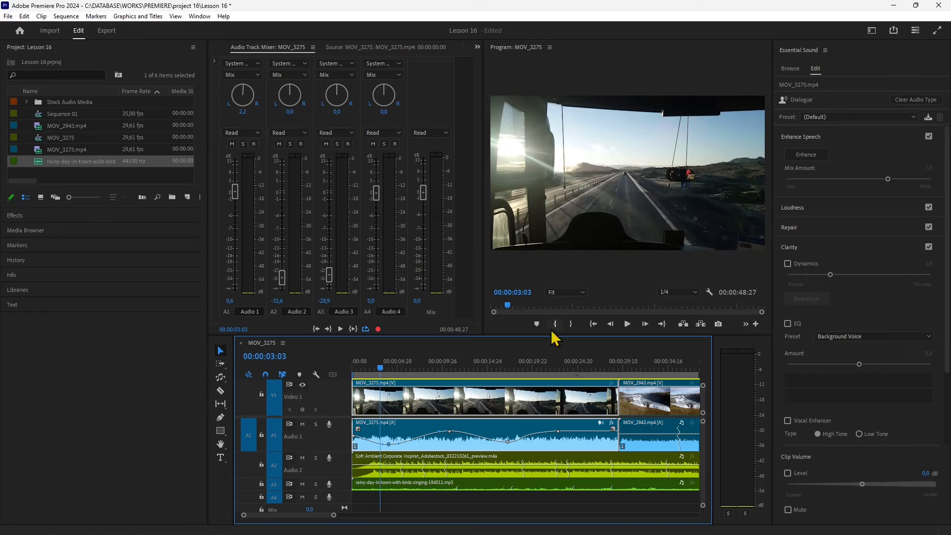
click(627, 325)
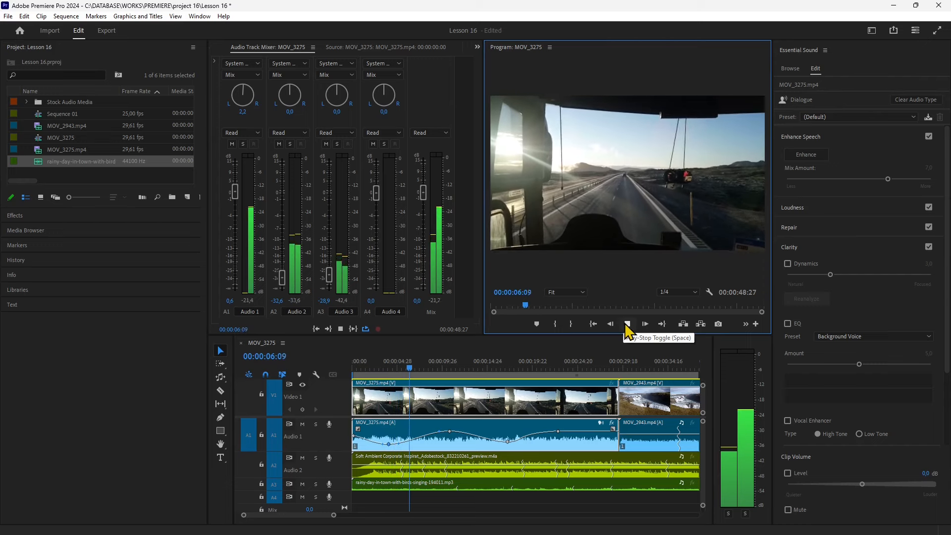
click(626, 323)
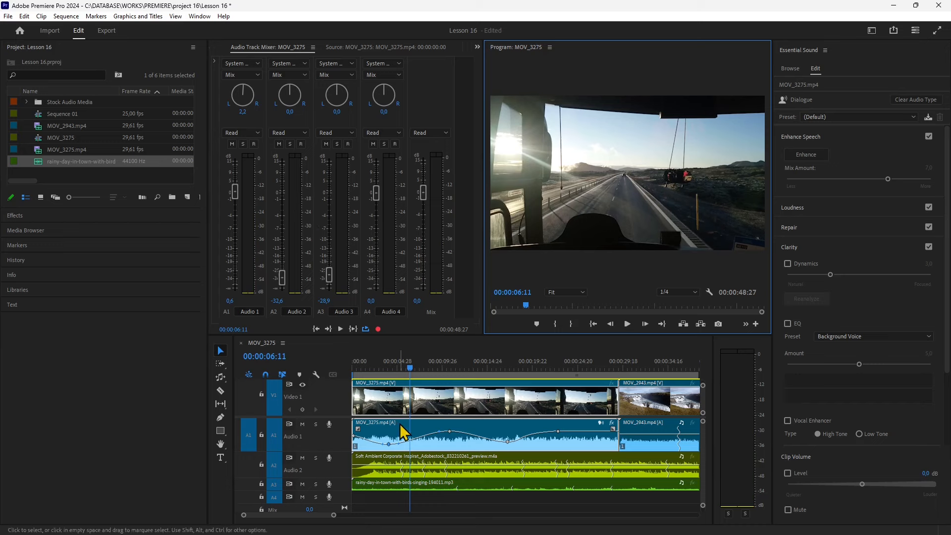
Step: Show the effect settings of MOV_3275.mp4's audio, expand the volume Level graph, and look over the last keyframe's interpolation options
click(611, 424)
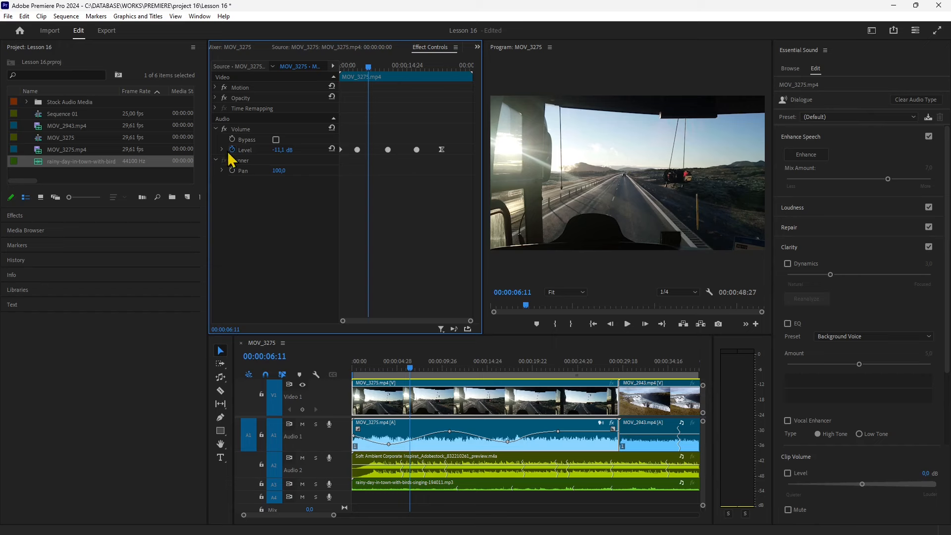
click(222, 150)
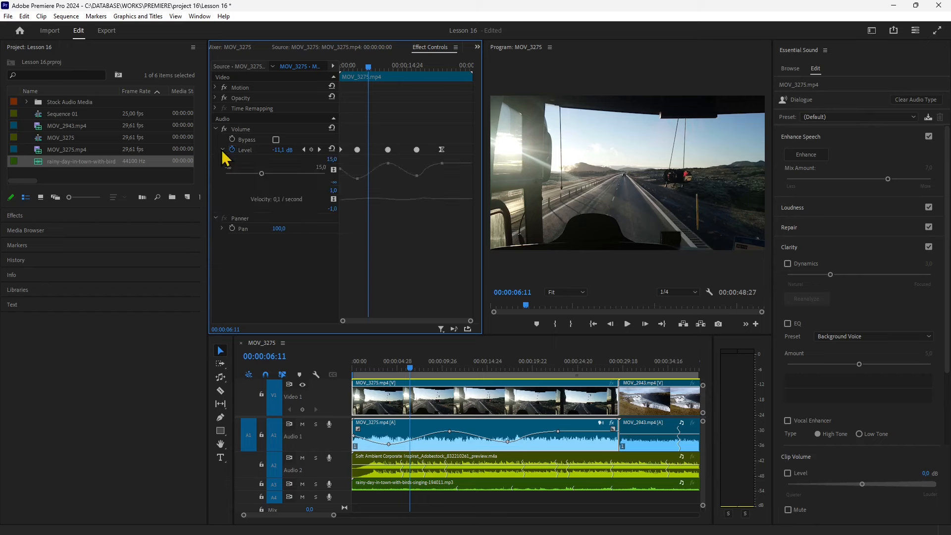
right_click(442, 150)
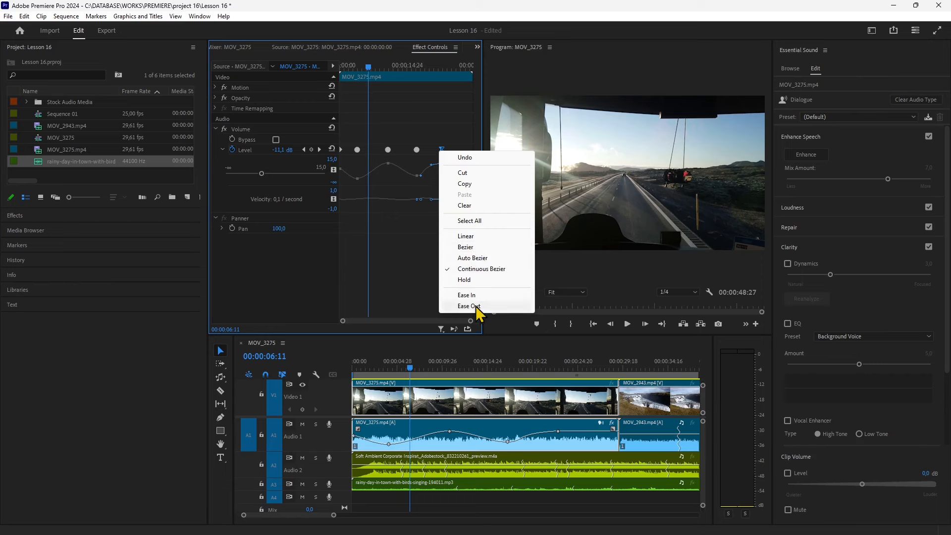
click(413, 271)
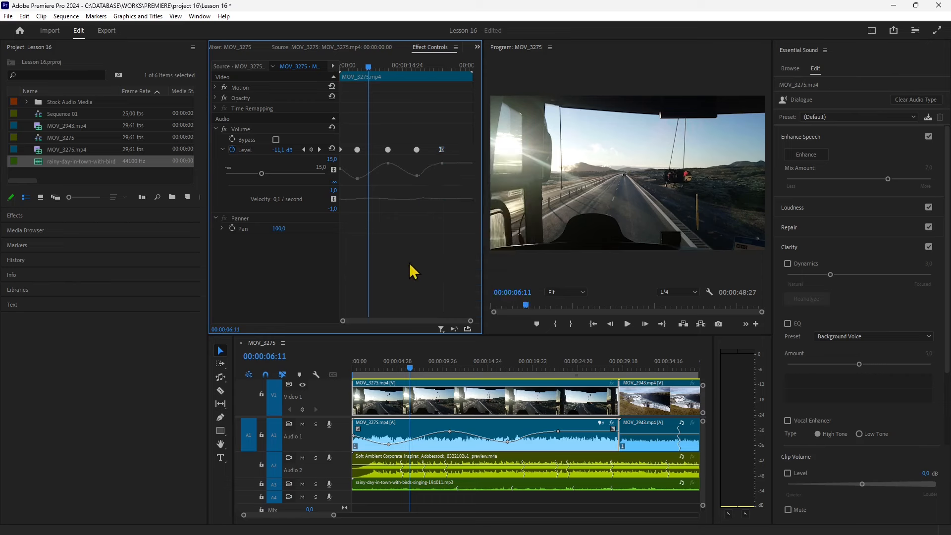
Step: Make the Level keyframe near 11 s linear, reshape its curve in the graph, and set its interpolation to Auto Bezier
click(442, 150)
click(388, 150)
ctrl+click(388, 164)
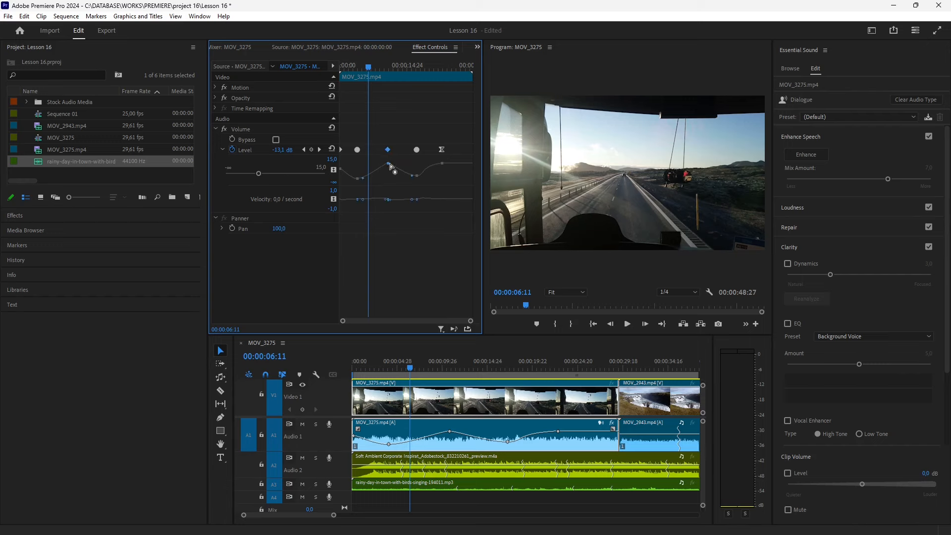
drag(389, 163, 406, 163)
right_click(391, 160)
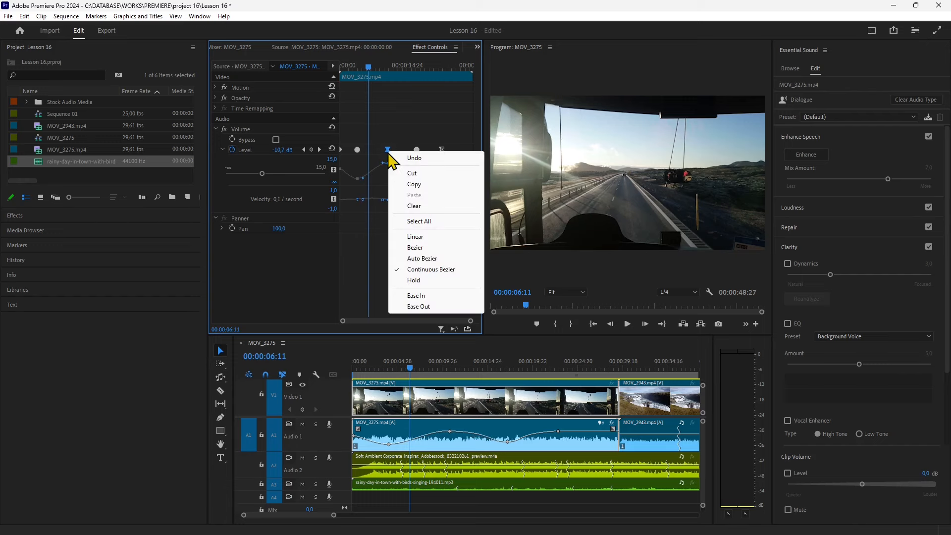
click(422, 258)
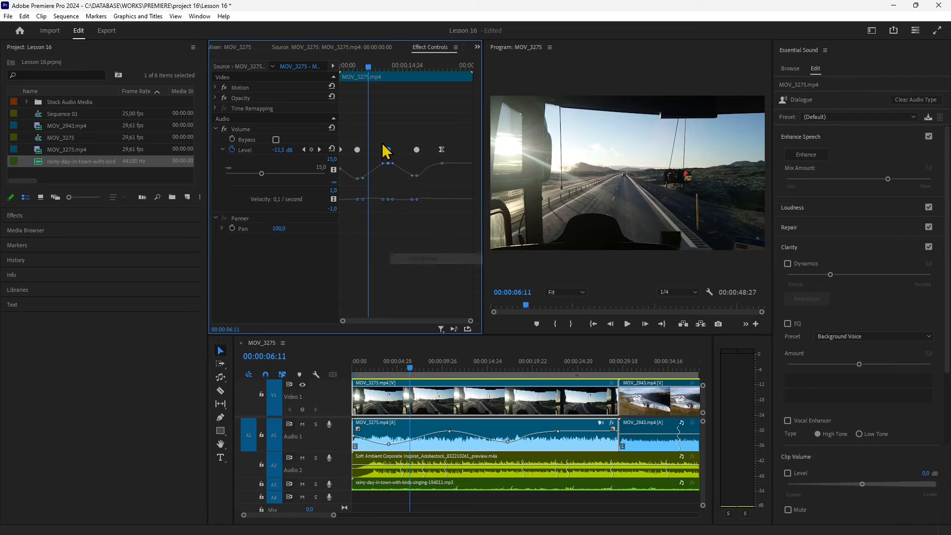
Step: Try Bezier interpolation on the Level keyframe near 11 s and switch it to Continuous Bezier
right_click(389, 151)
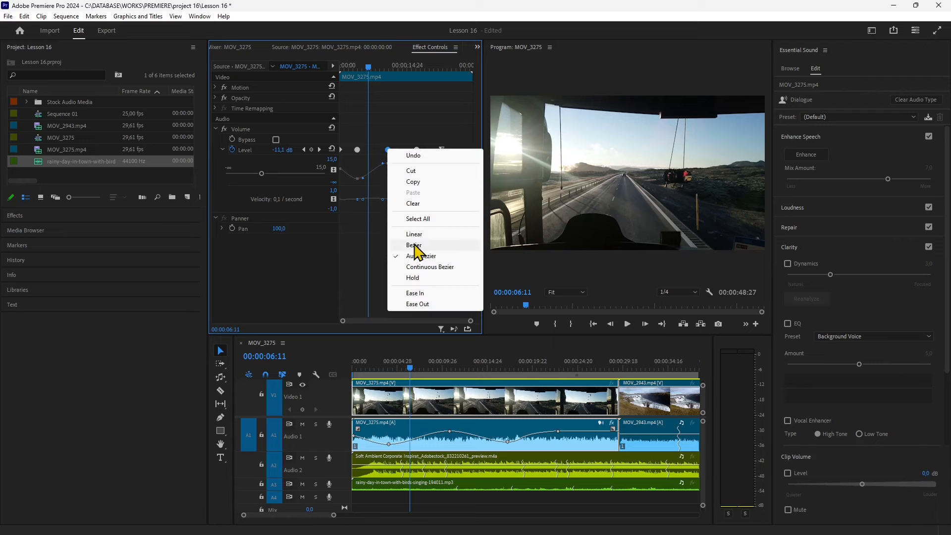
click(414, 245)
right_click(389, 151)
click(422, 266)
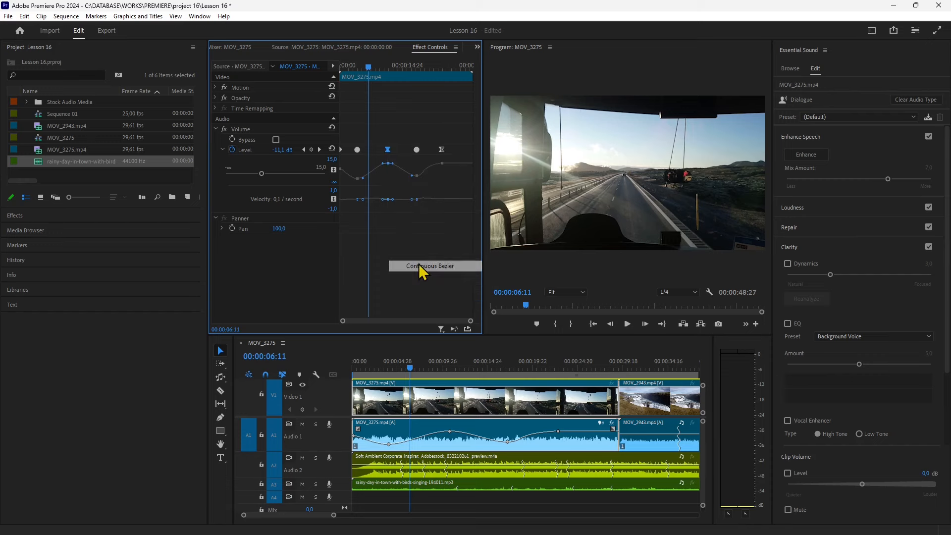
Step: Try Hold interpolation on the Level keyframe near 11 s, move the playhead to 00:00:14:23, and undo the Hold setting
right_click(389, 151)
click(412, 276)
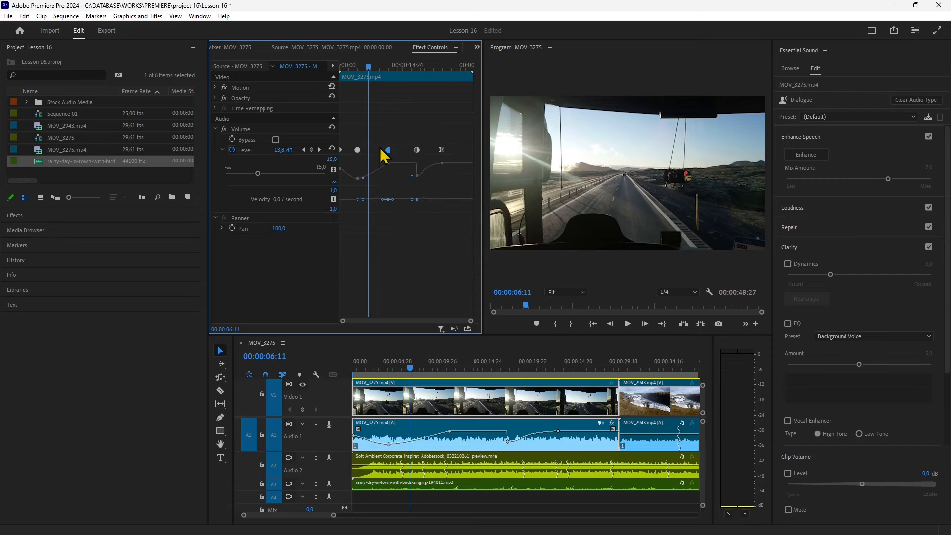
drag(380, 67, 406, 99)
key(ctrl+z)
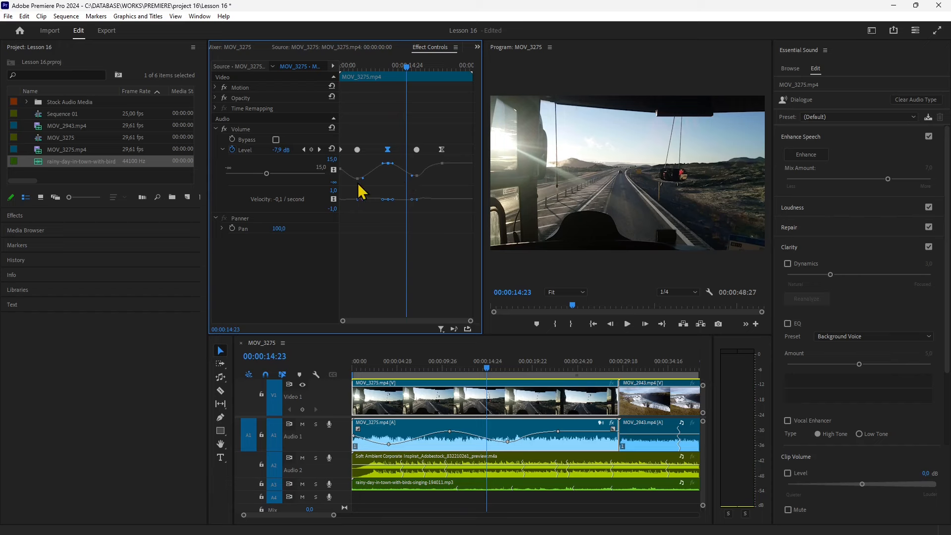
Step: Adjust MOV_3275.mp4's audio level slightly at 00:00:14:23 to add a keyframe there, and return the playhead to the sequence start
click(443, 162)
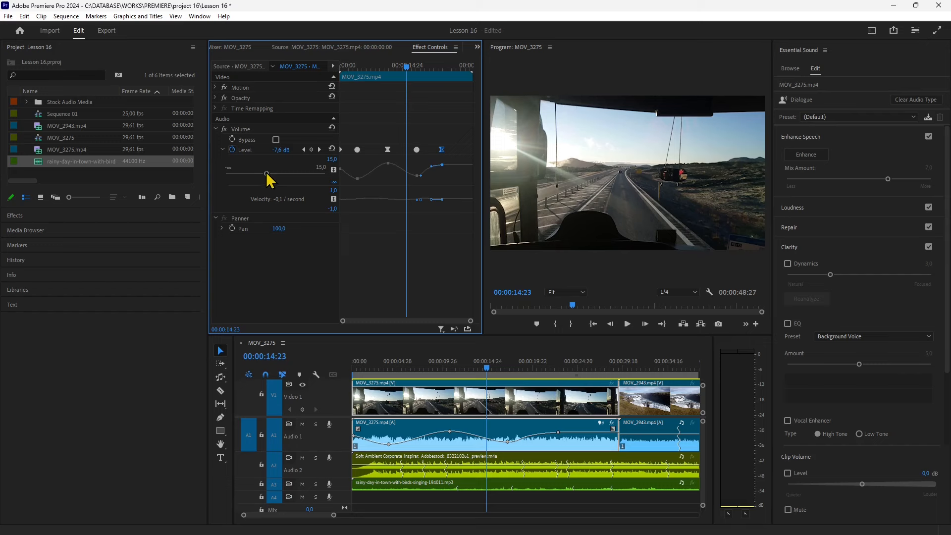
mouse_move(271, 174)
mouse_down()
mouse_move(289, 177)
mouse_move(263, 177)
mouse_move(275, 174)
mouse_up()
drag(406, 72, 366, 82)
drag(406, 366, 353, 375)
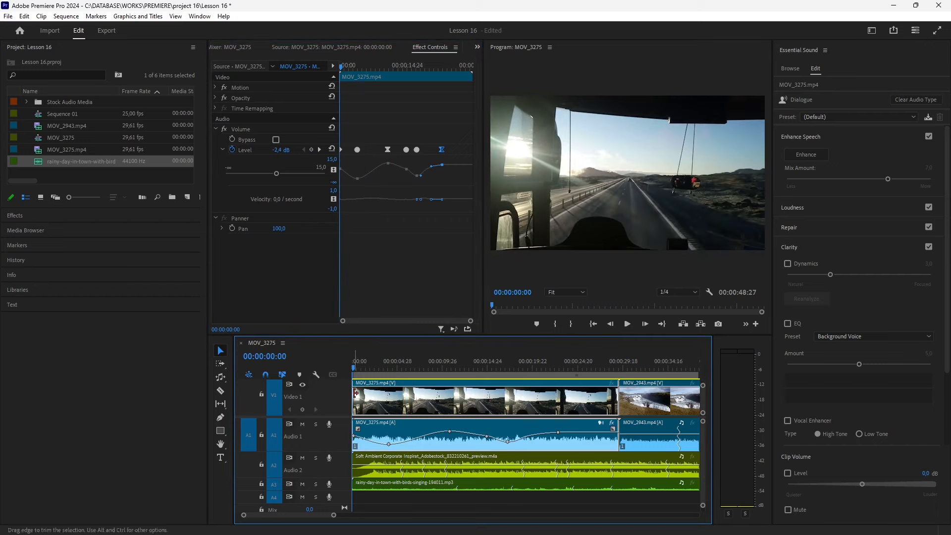
Step: Set the volume Level of the Soft Ambient Corporate music on Audio 2 to -∞ at the sequence start
click(396, 462)
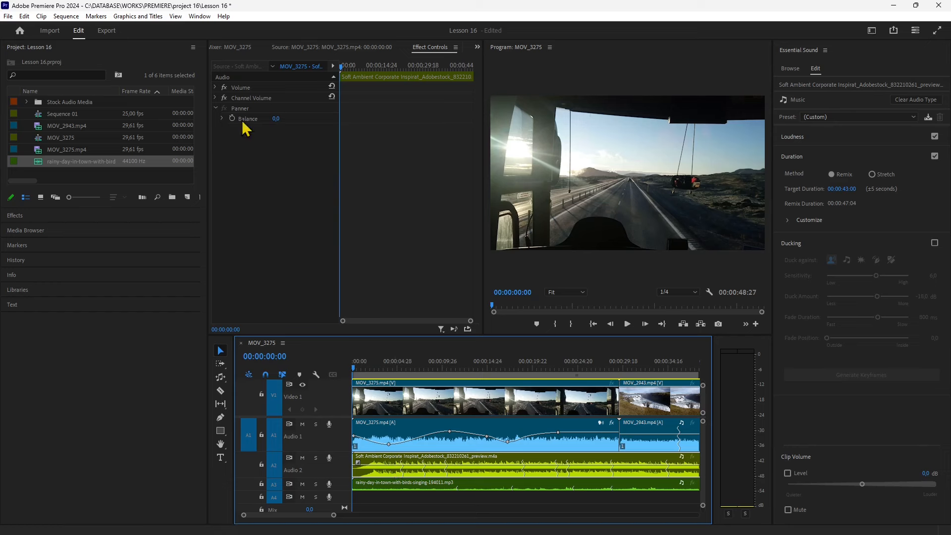
click(231, 89)
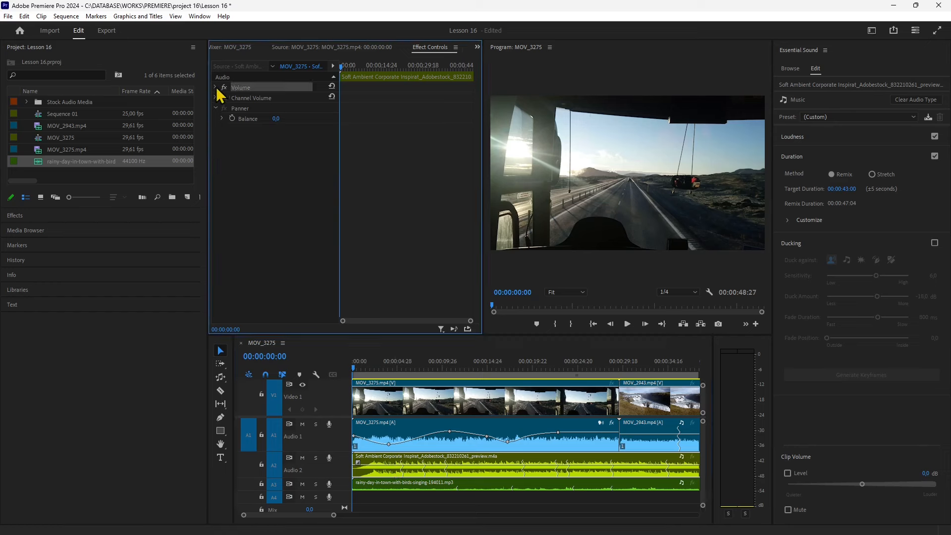
click(216, 88)
click(233, 109)
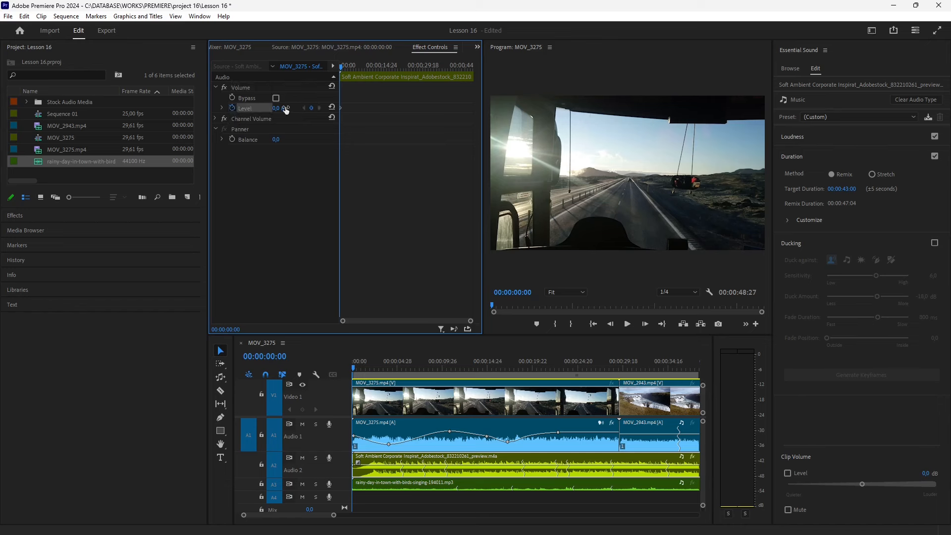
drag(279, 108, 367, 106)
Step: Add a Level keyframe to the Audio 2 music at 00:00:04:06 and set it to -32,0 dB
drag(340, 67, 353, 73)
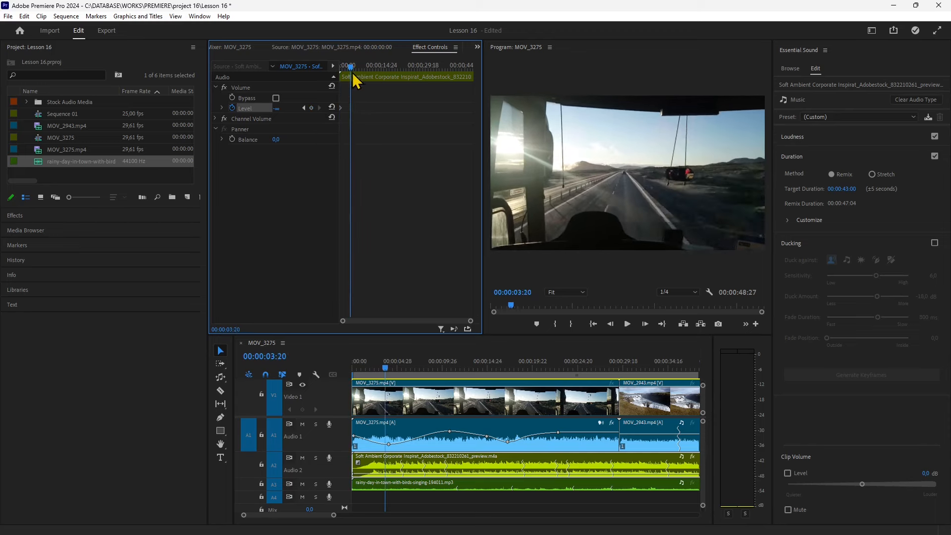
click(311, 108)
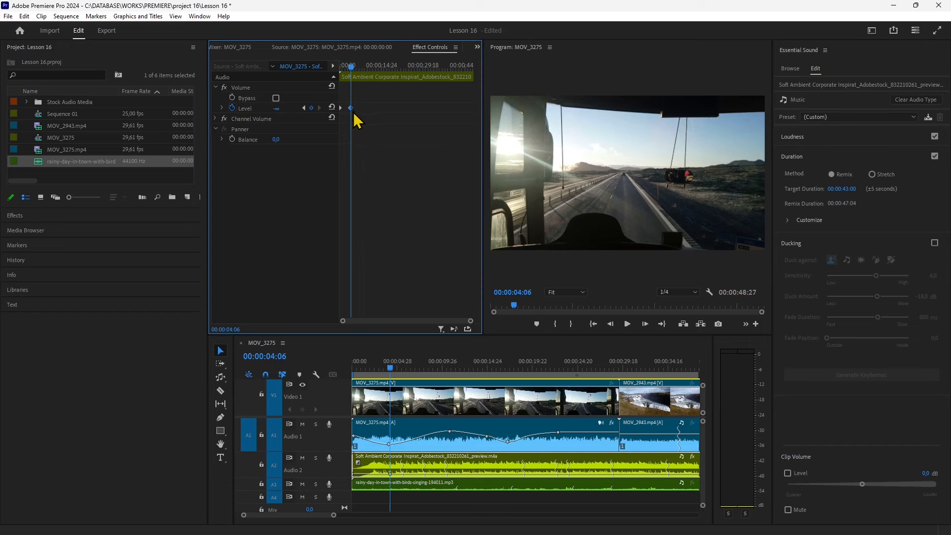
drag(276, 108, 279, 108)
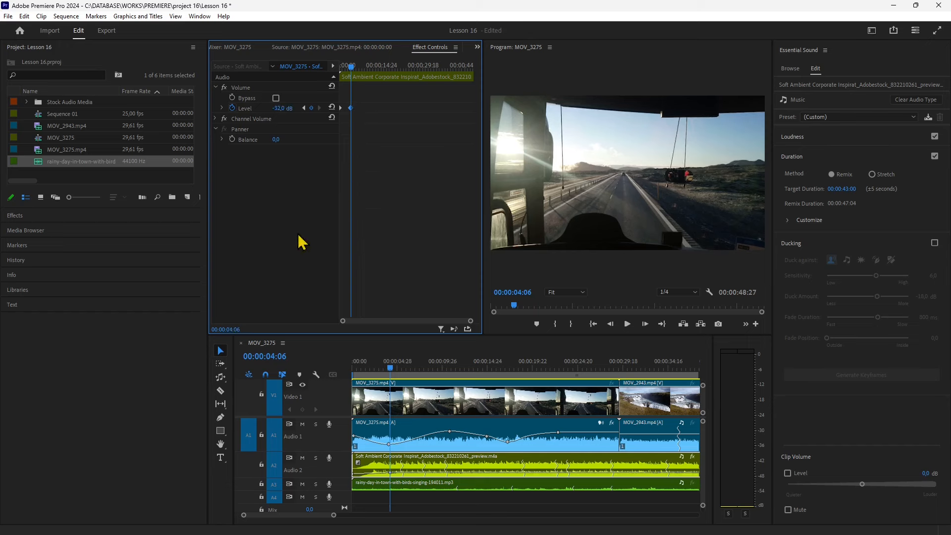
Step: Expand the Level graph of the Audio 2 music, raise its second keyframe to -3,6 dB, and move that keyframe to about 12 s
click(221, 108)
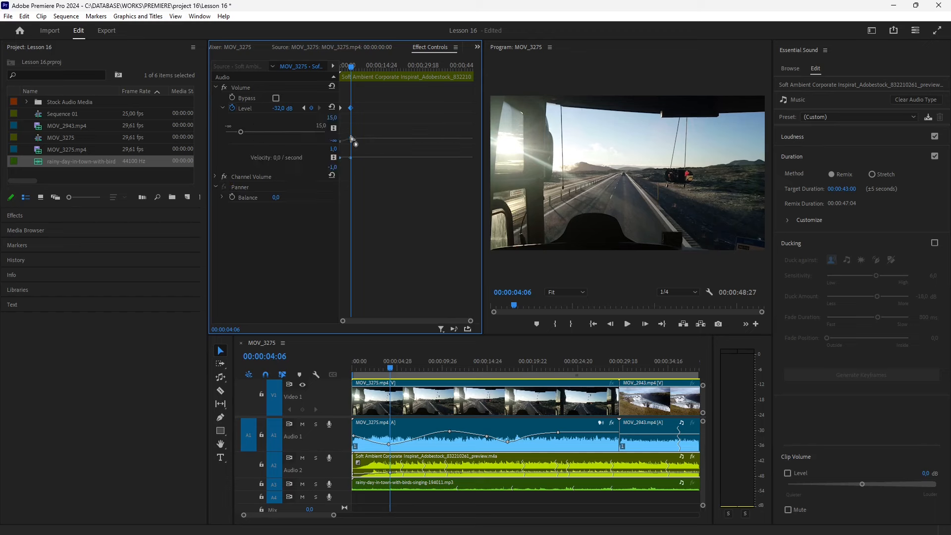
drag(353, 139, 353, 128)
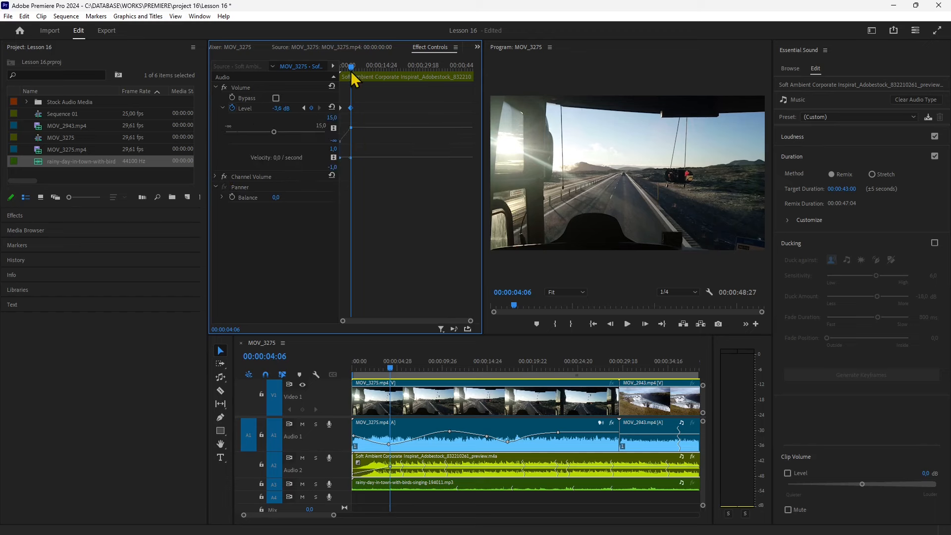
drag(351, 70, 352, 92)
drag(351, 128, 374, 108)
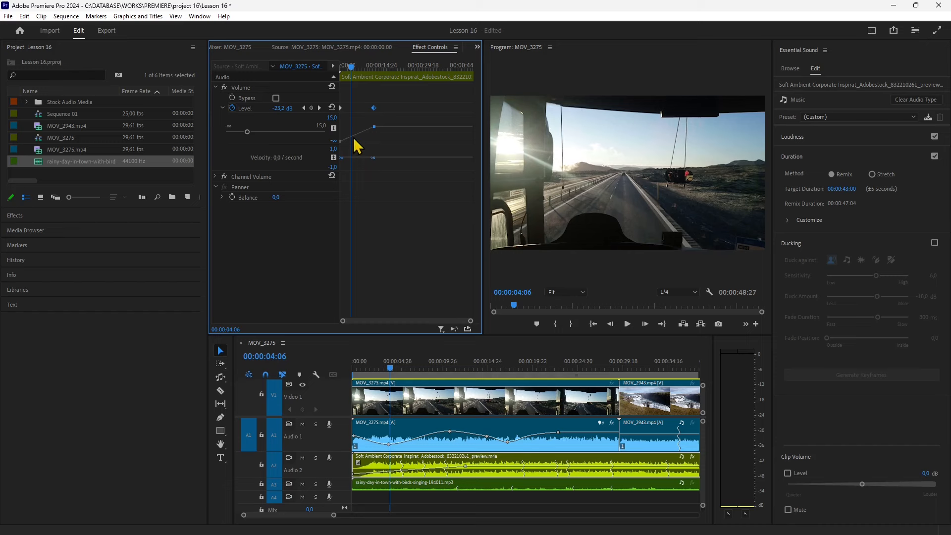
Step: Enlarge the Audio 3 track and create a fade-in about 7 s long at the start of the rainy-day music, and play it
click(363, 482)
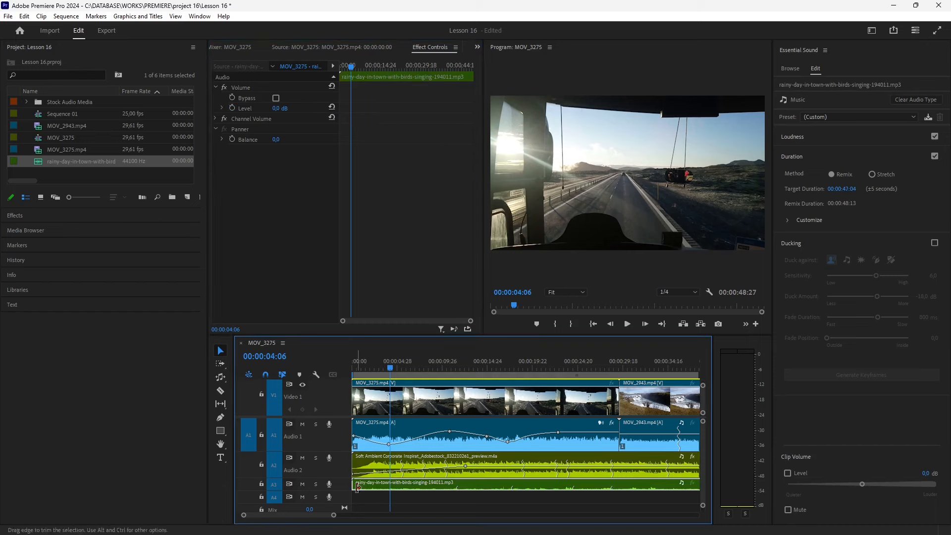
drag(346, 490, 347, 502)
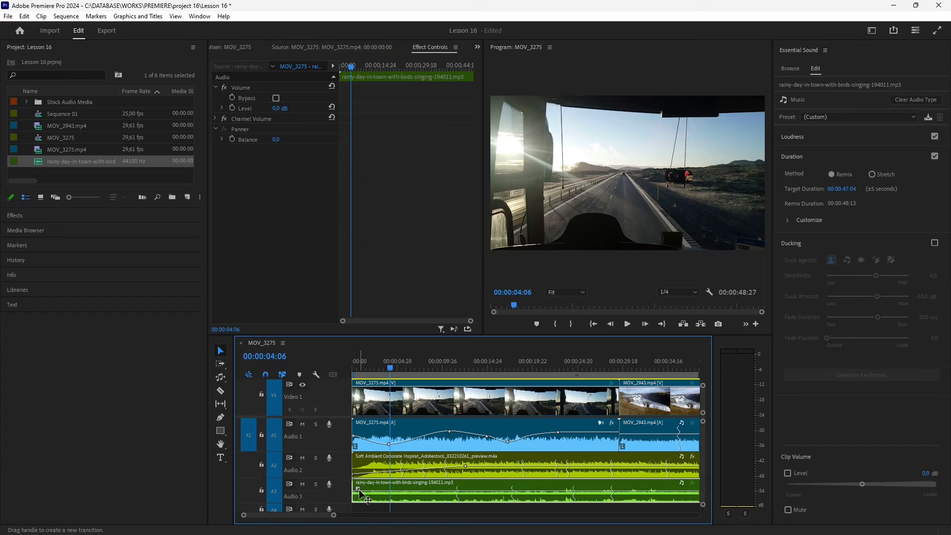
click(358, 489)
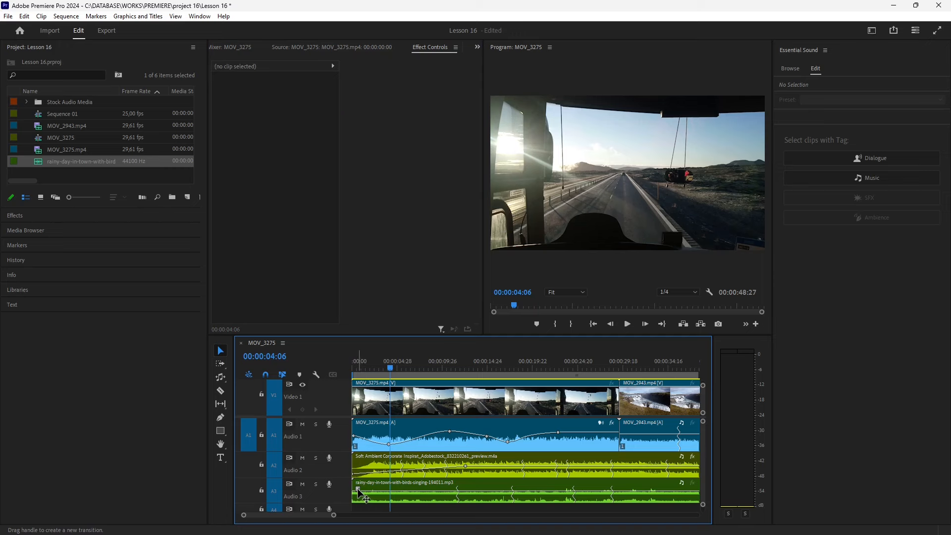
drag(357, 488, 417, 496)
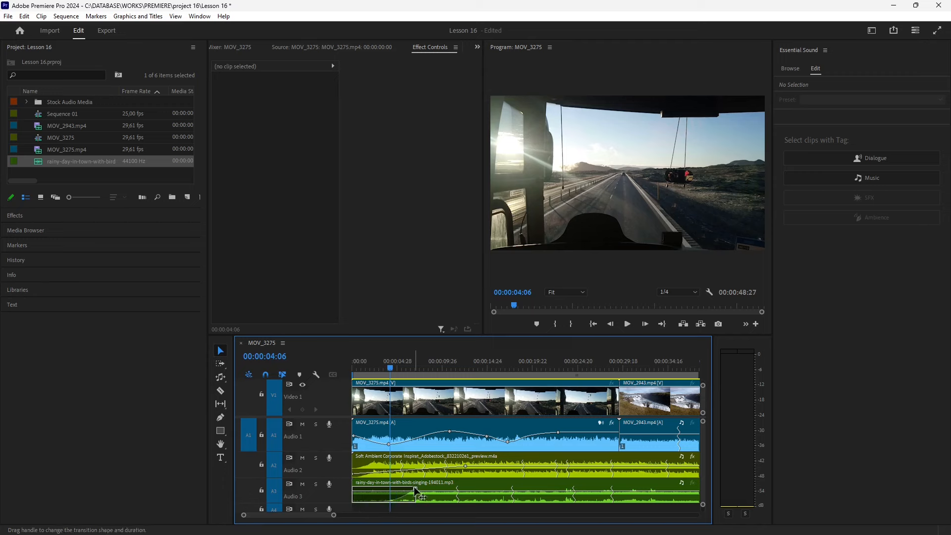
key(space)
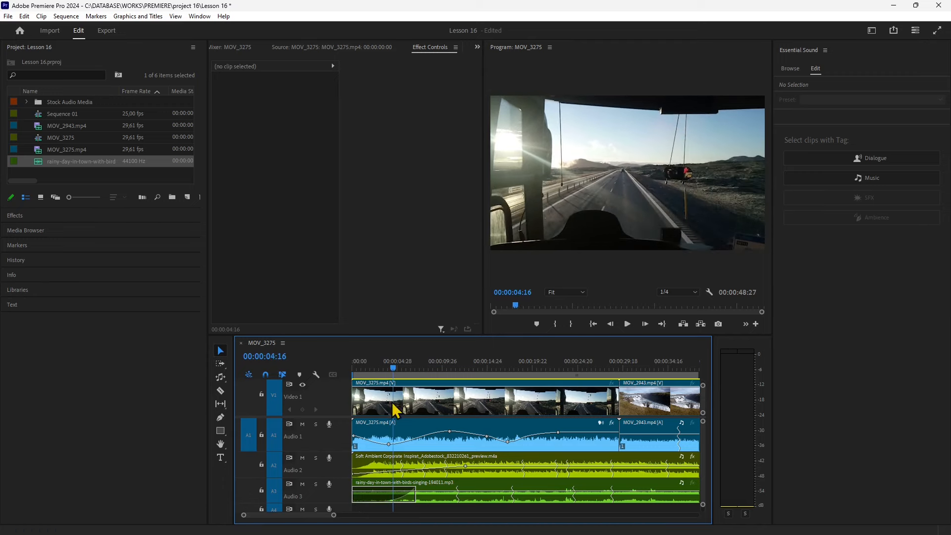
Step: Set the duration of the rainy-day music's fade-in to 00:00:04:26 and play it back
click(372, 489)
click(370, 497)
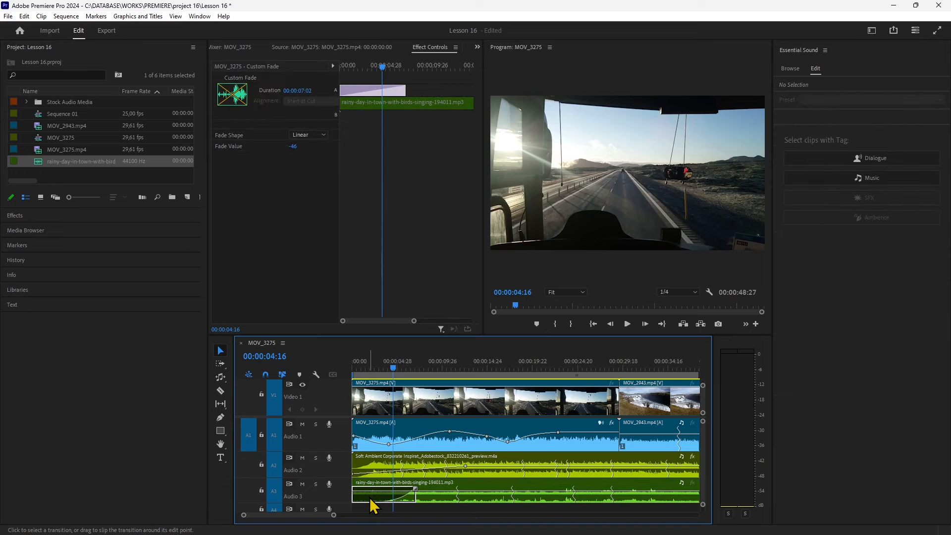
click(302, 92)
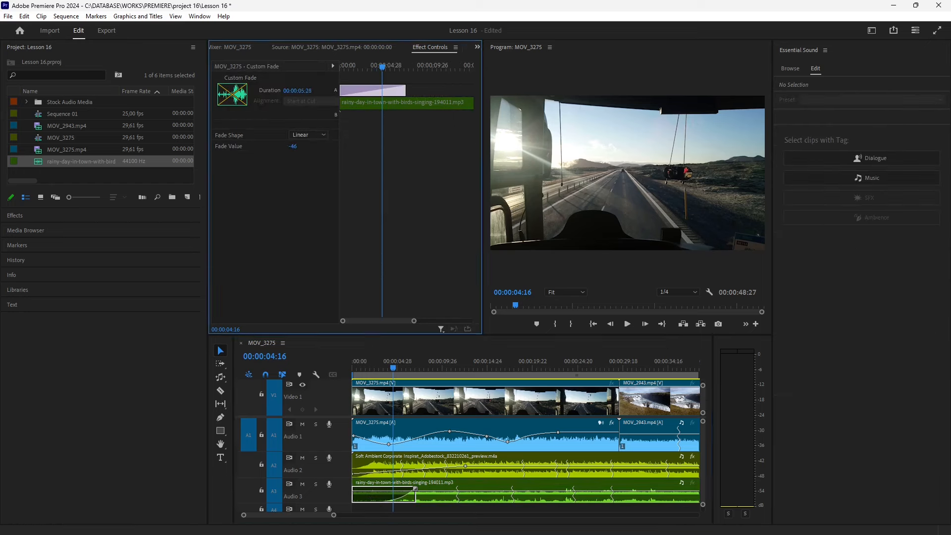
drag(302, 91, 304, 95)
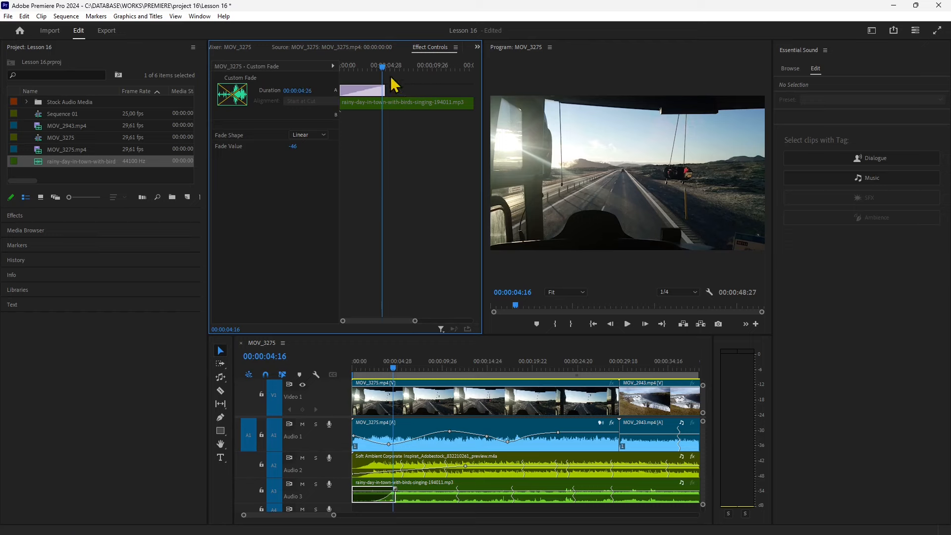
mouse_move(383, 68)
mouse_down()
mouse_move(355, 79)
mouse_move(375, 80)
mouse_move(343, 82)
mouse_move(392, 84)
mouse_up()
key(space)
Step: Create a long fade-out at the end of the rainy-day music, beginning just after the MOV_2943.mp4 cut, and return to the sequence start
click(659, 490)
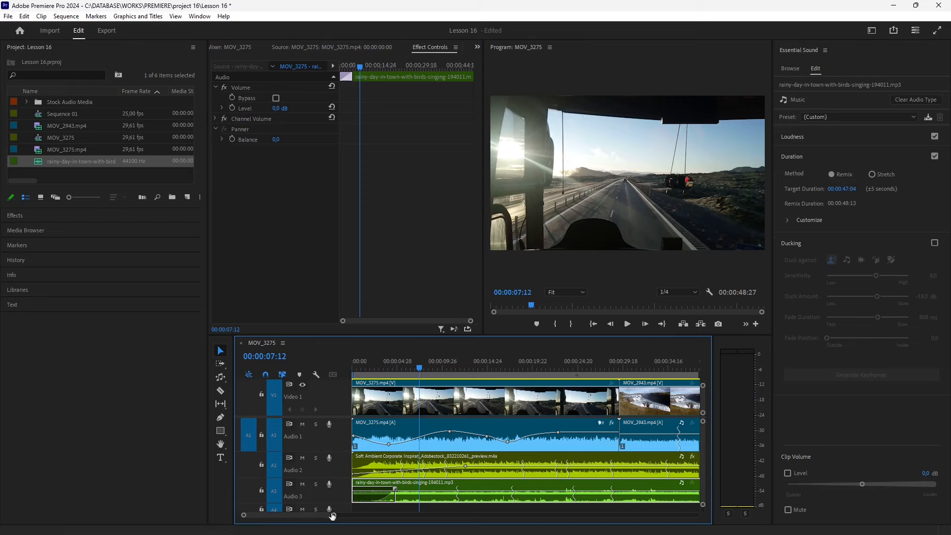
drag(334, 515, 355, 515)
drag(632, 493, 541, 493)
drag(514, 365, 293, 365)
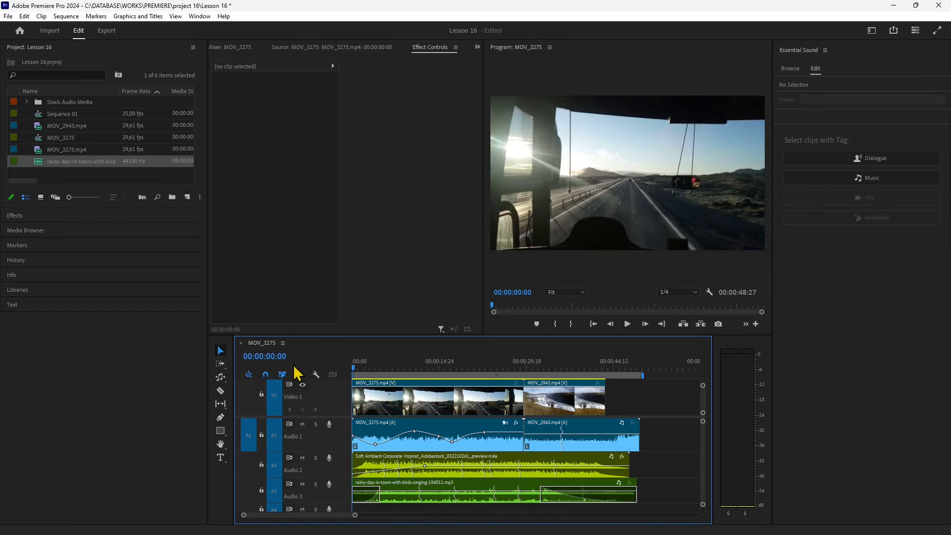
Step: Select the MOV_3275.mp4 clip and expand the Crossfade group of the audio transitions in the effects list
click(389, 491)
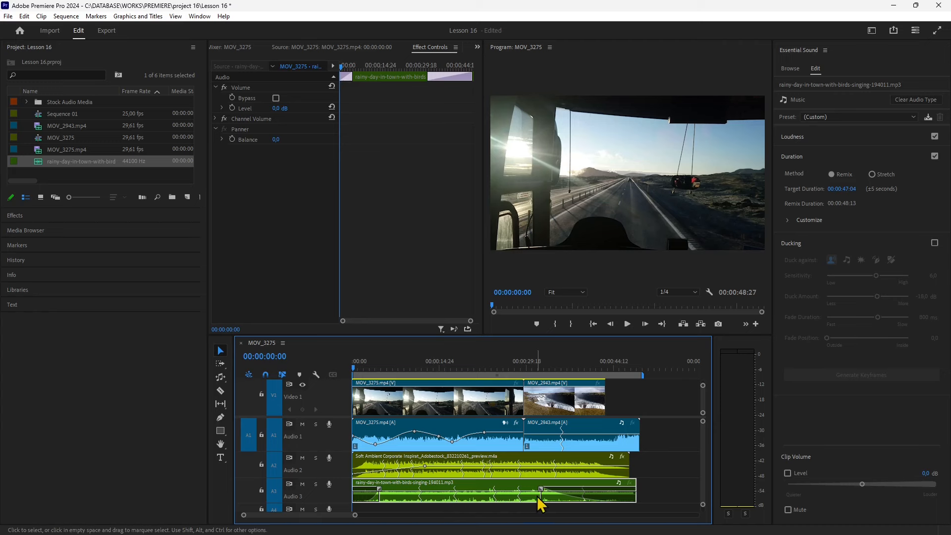
click(377, 468)
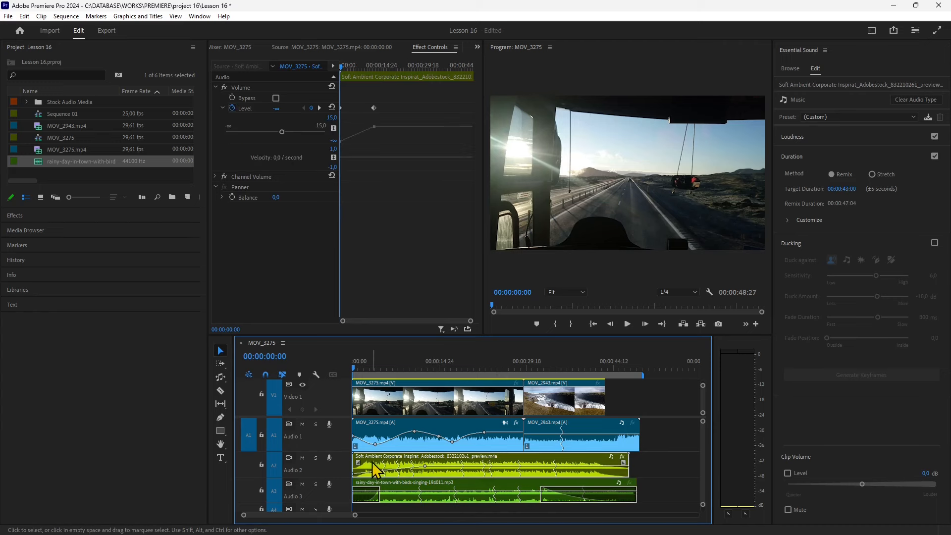
click(369, 438)
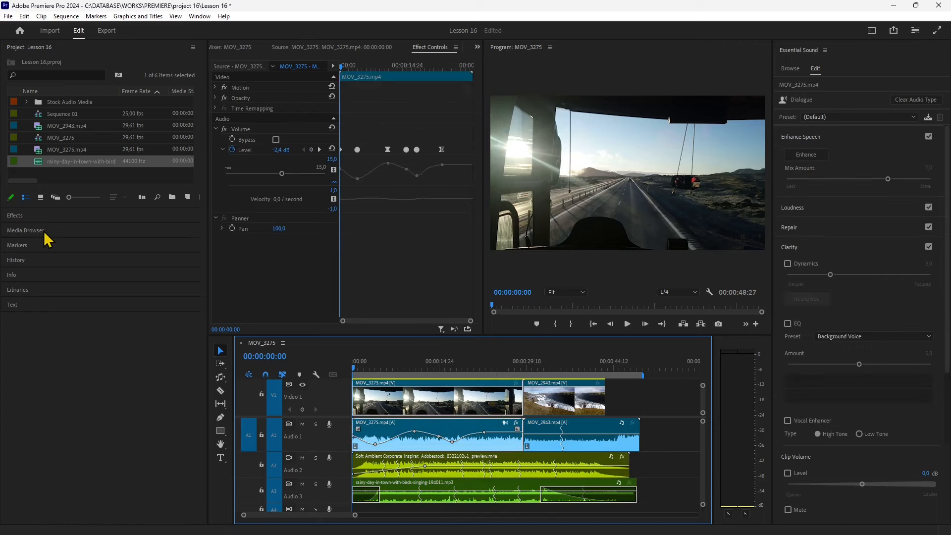
click(8, 217)
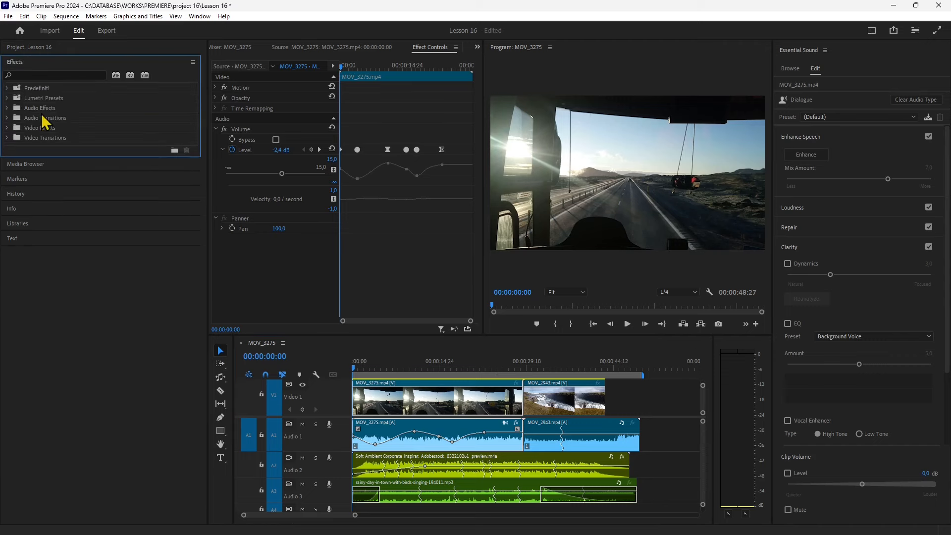
click(7, 118)
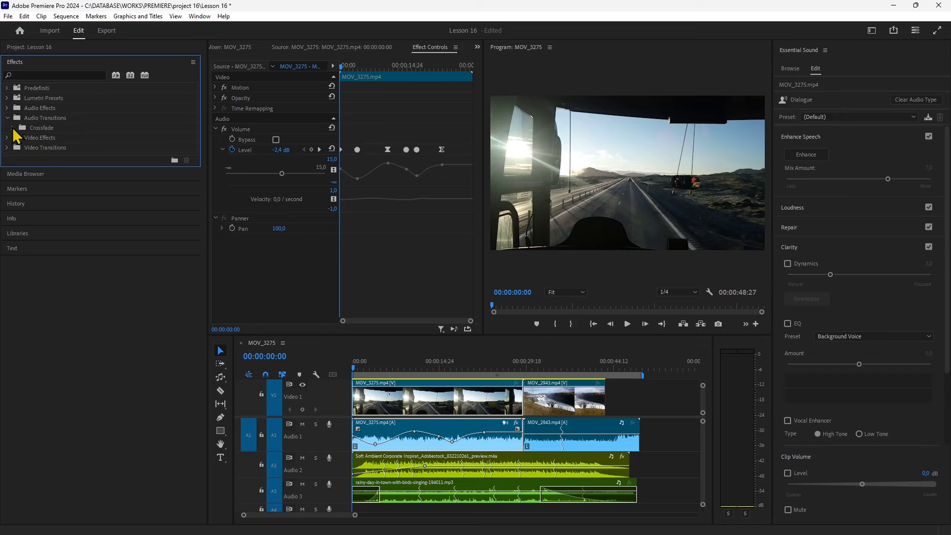
click(13, 128)
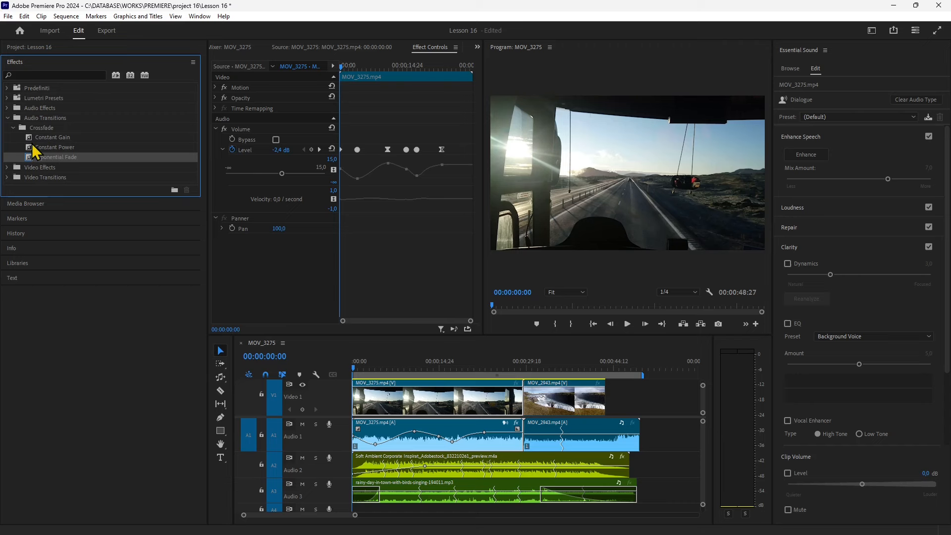
Step: Set Constant Power as the default audio transition, and replace it with Constant Gain as the default
click(30, 149)
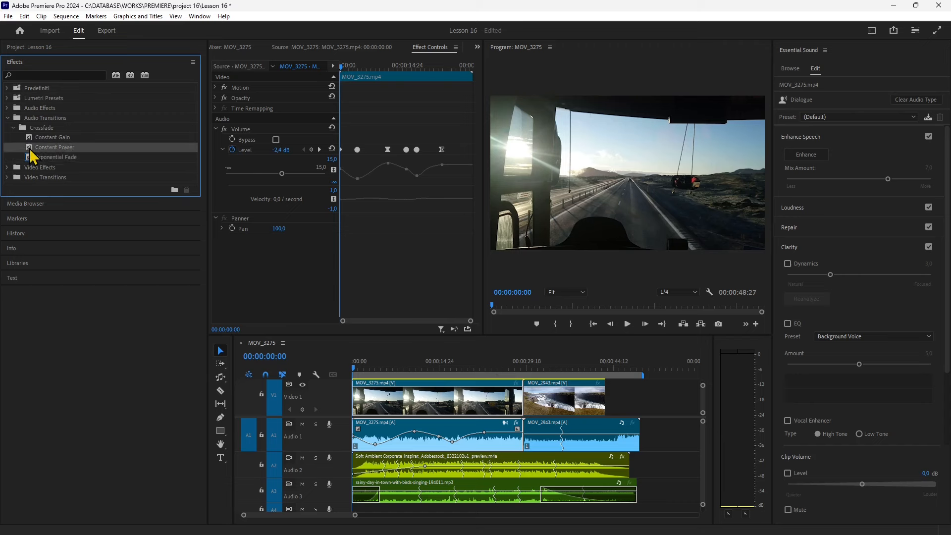
right_click(30, 149)
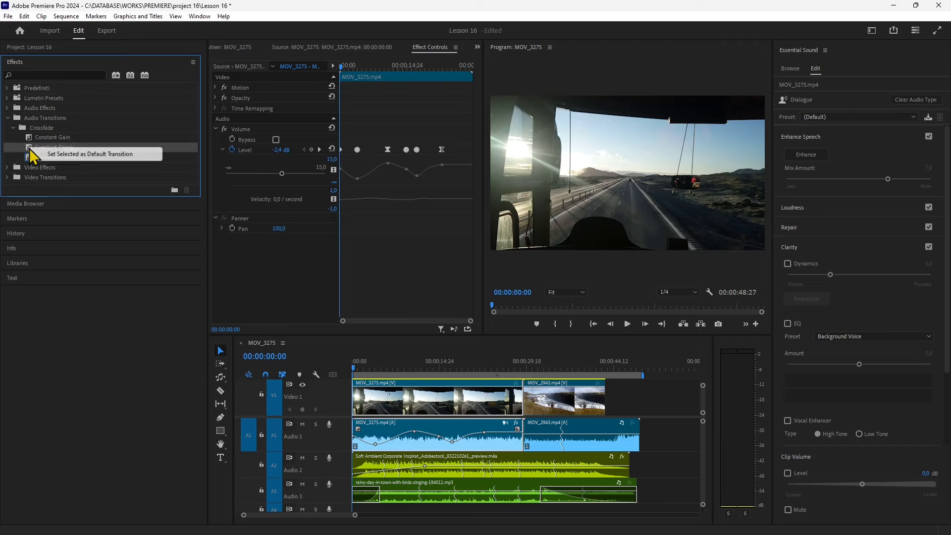
click(82, 156)
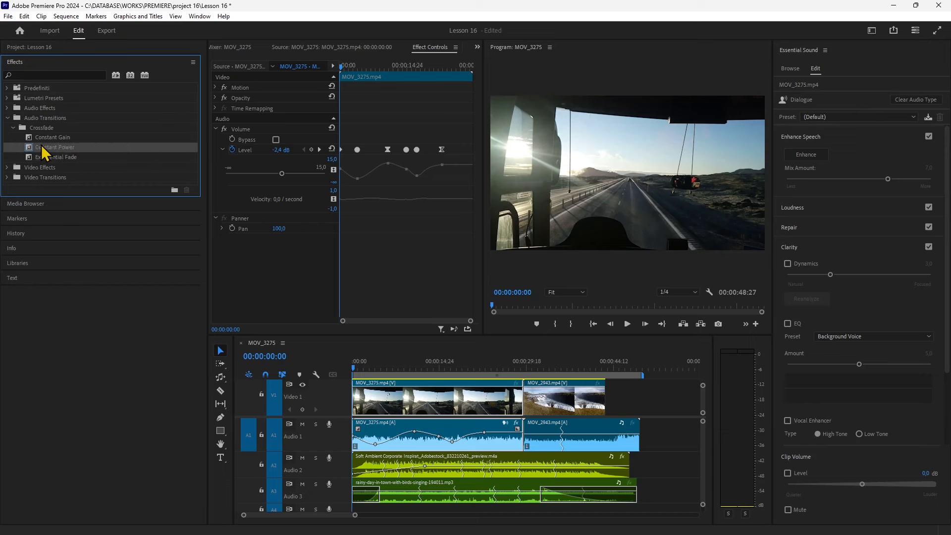
click(37, 138)
right_click(38, 137)
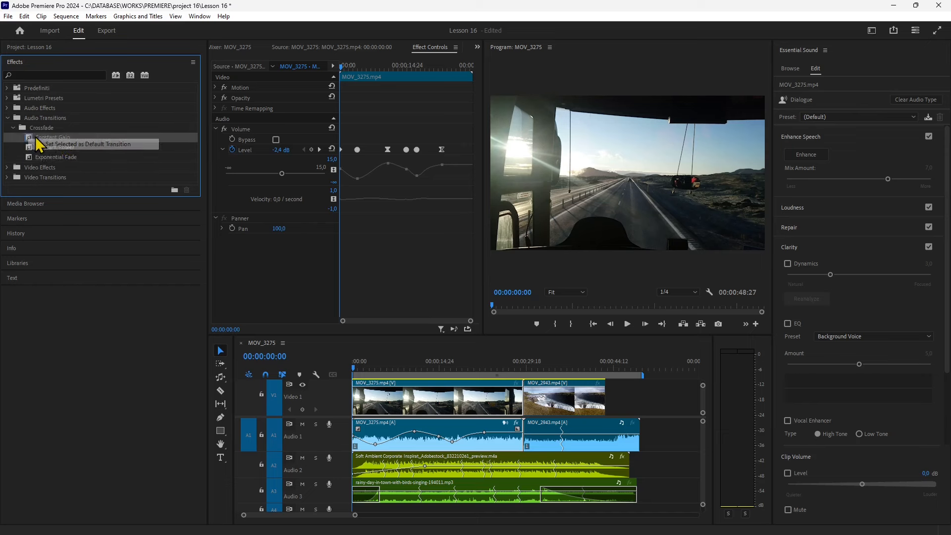
click(55, 143)
Step: Apply the Constant Gain crossfade to the start of MOV_3275.mp4's audio and set its duration to 00:00:04:14
mouse_move(203, 141)
mouse_down()
mouse_move(371, 452)
mouse_move(360, 430)
mouse_move(354, 445)
mouse_up()
click(355, 443)
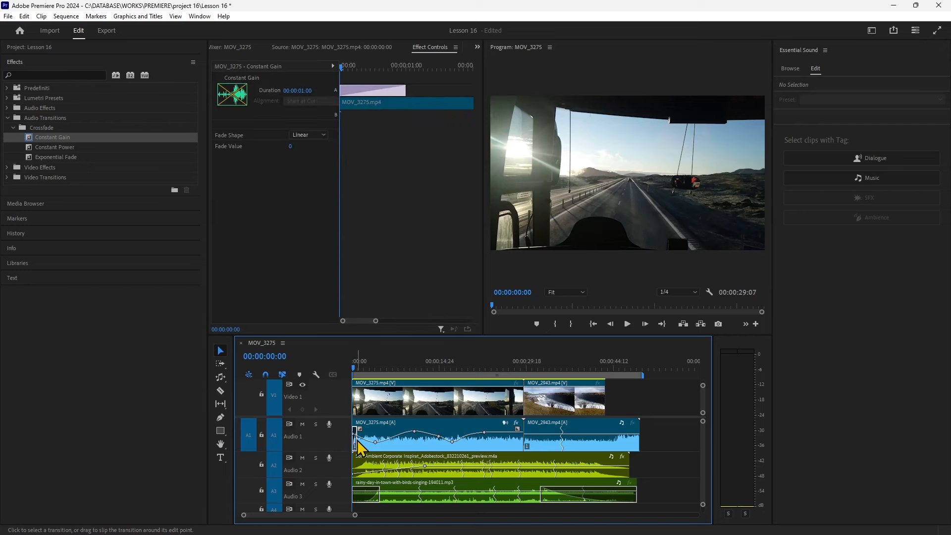
click(302, 91)
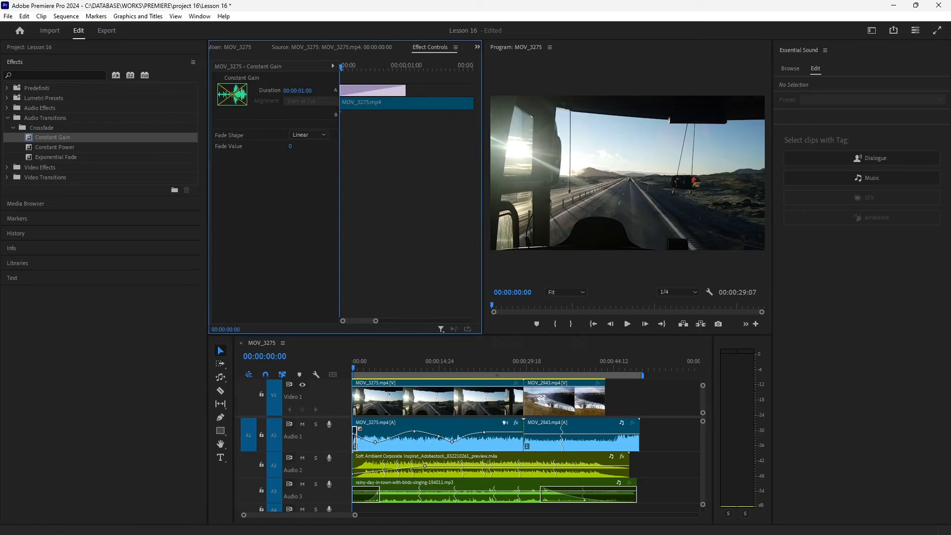
drag(301, 90, 319, 90)
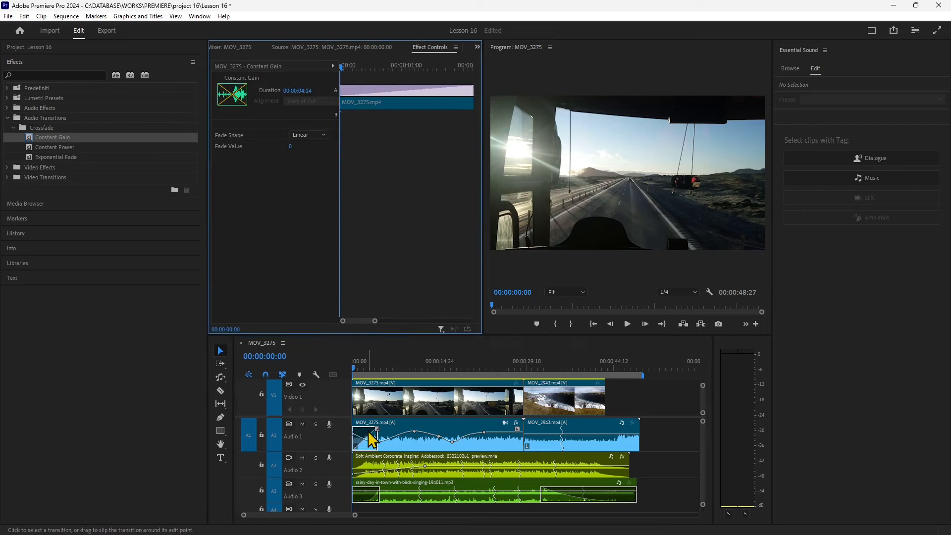
Step: Return the playhead to the sequence start and create a fade-out at the end of MOV_2943.mp4's audio
drag(355, 370, 369, 374)
key(Home)
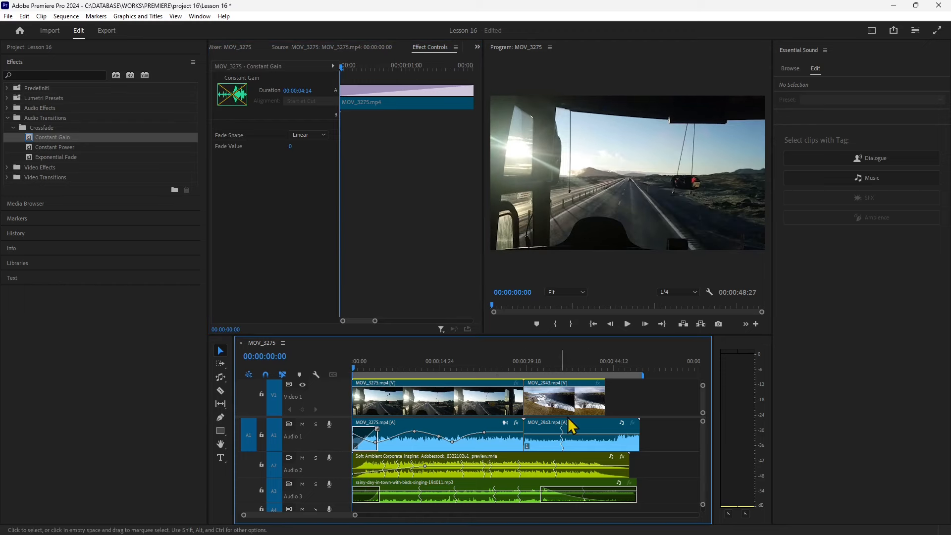
drag(634, 430, 605, 430)
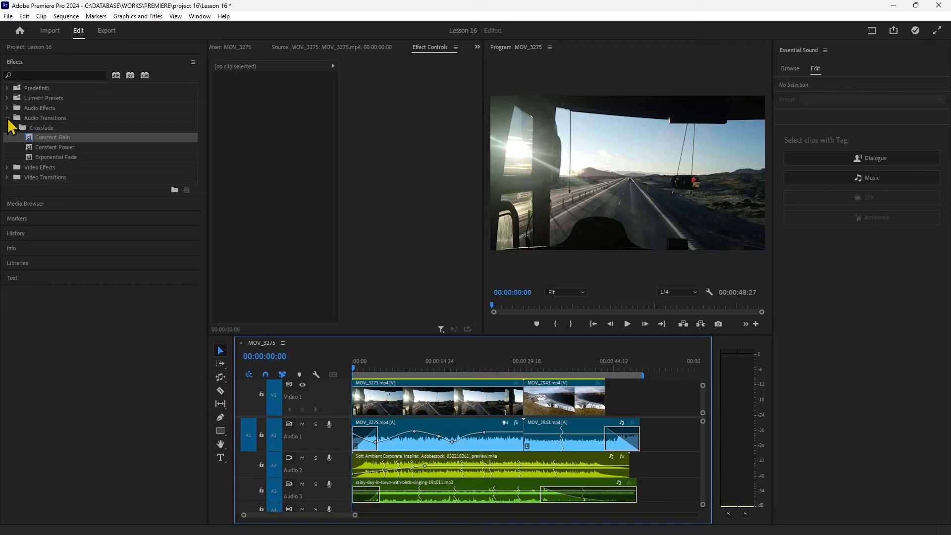
Step: Examine the available audio effects by category, from Amplitude and Compression through Stereo Imagery
click(7, 118)
click(6, 108)
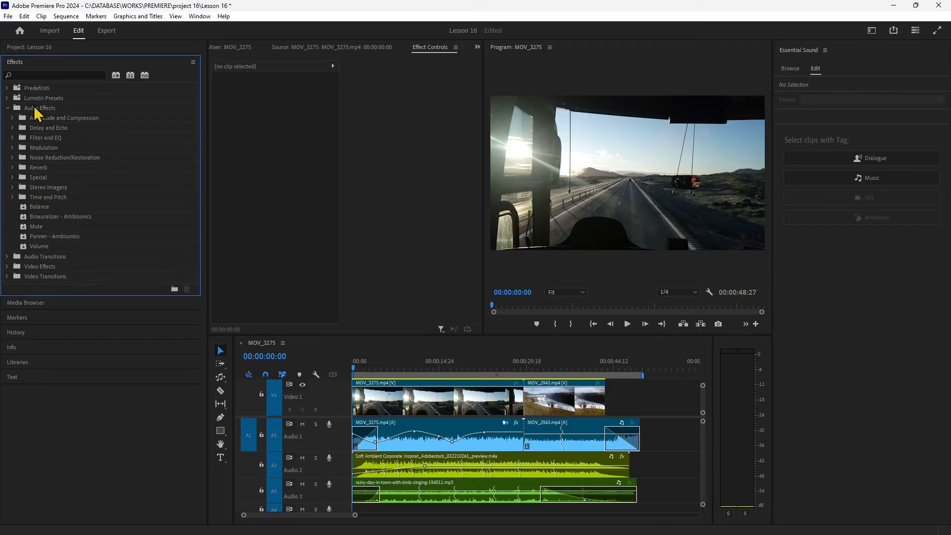
click(12, 118)
click(13, 227)
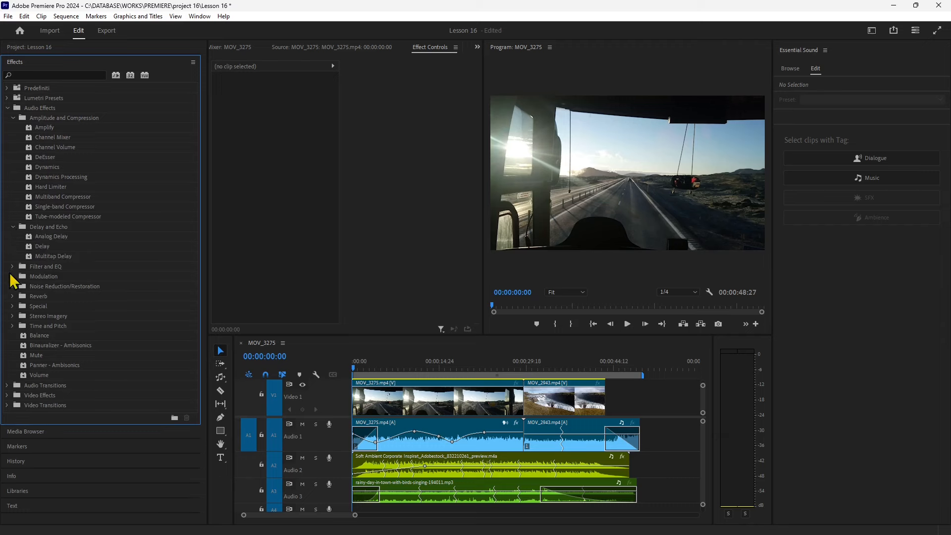
click(13, 266)
scroll(19, 364, down, 2)
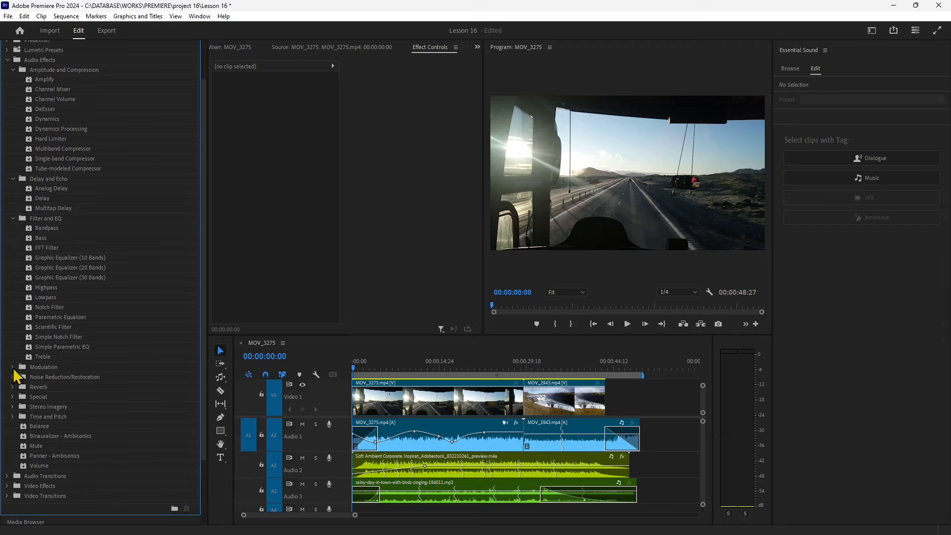
click(13, 368)
scroll(25, 381, down, 2)
click(12, 358)
scroll(13, 360, down, 2)
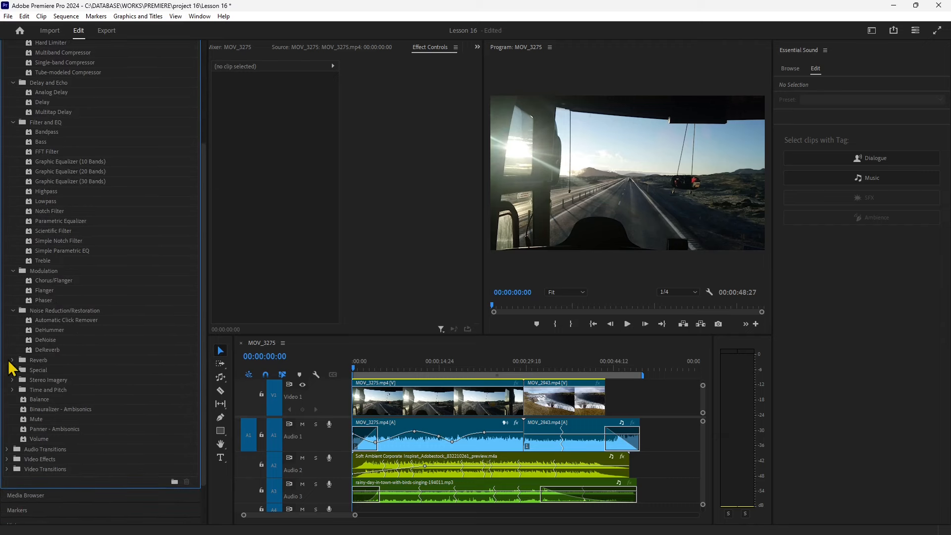
click(11, 360)
scroll(9, 357, down, 2)
click(9, 352)
scroll(9, 351, down, 2)
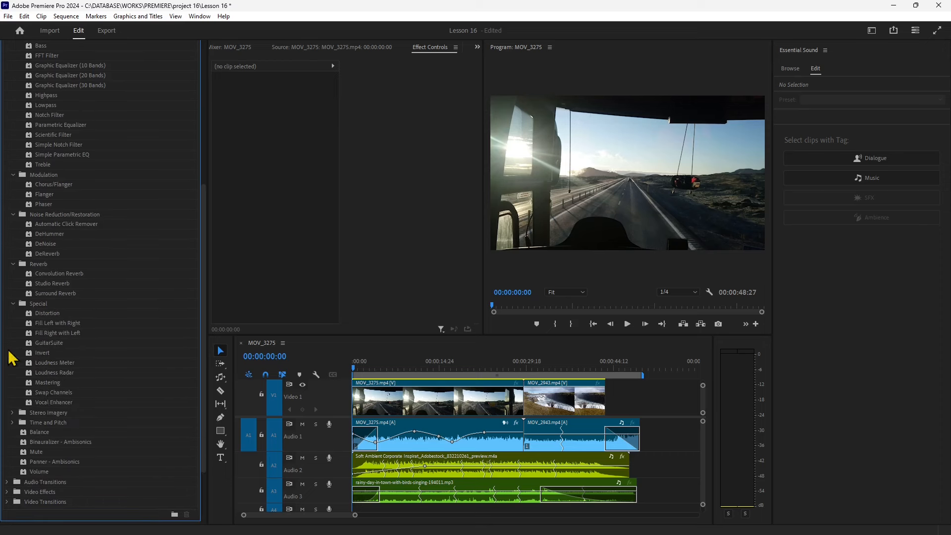
click(12, 413)
scroll(55, 415, down, 2)
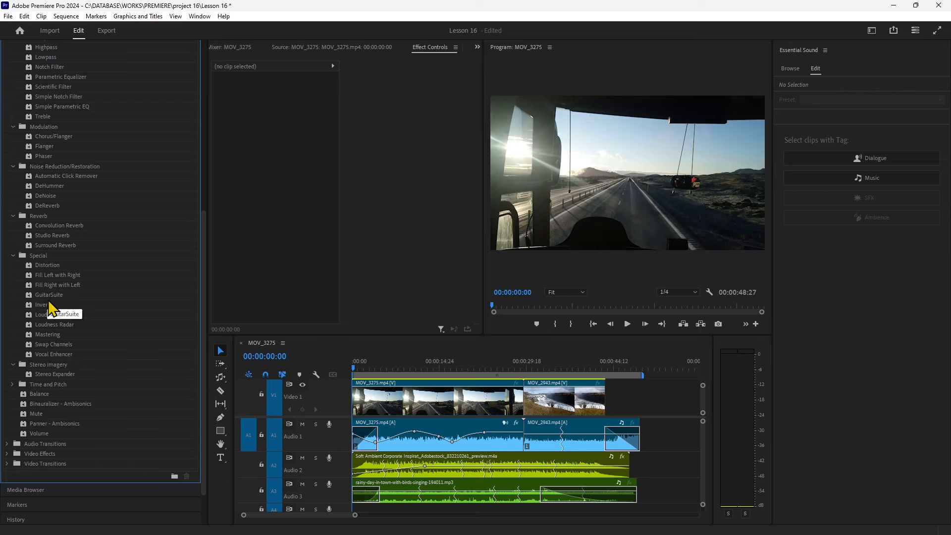
Step: Apply the Invert and Surround Reverb audio effects to the MOV_3275.mp4 clip on Audio 1
click(48, 298)
click(42, 305)
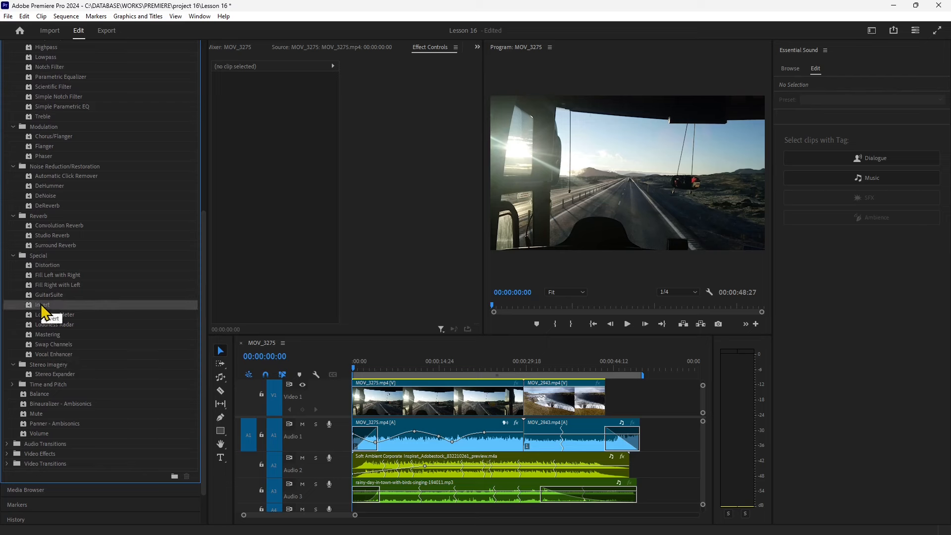
drag(39, 312, 391, 426)
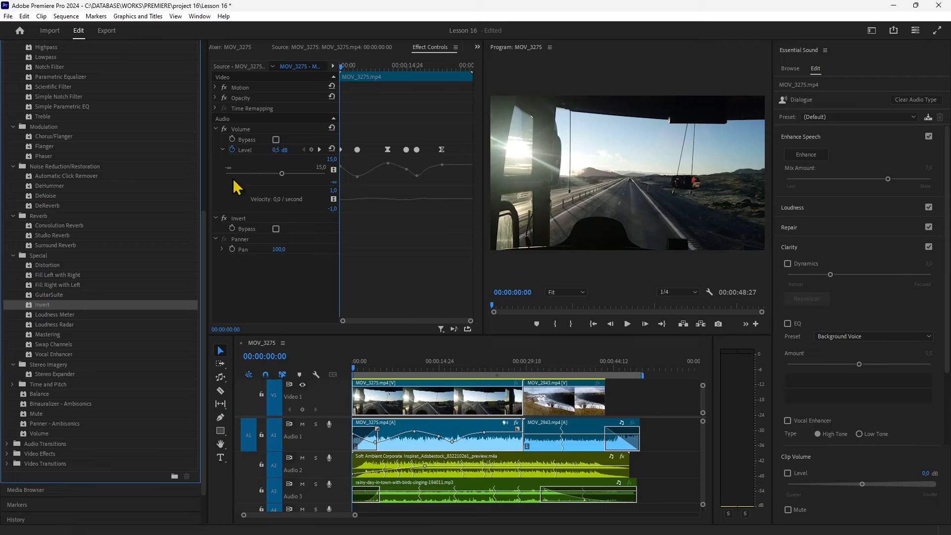
click(247, 220)
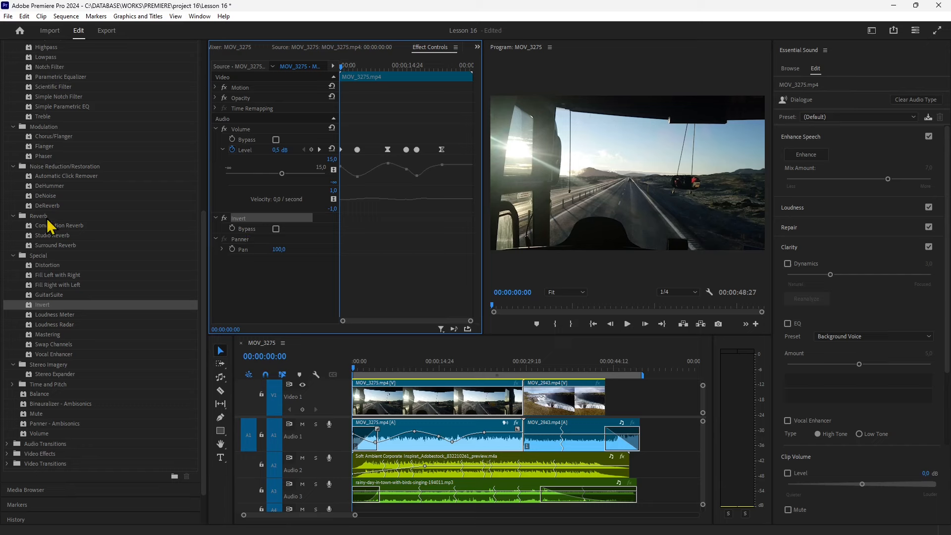
click(50, 226)
drag(39, 246, 257, 276)
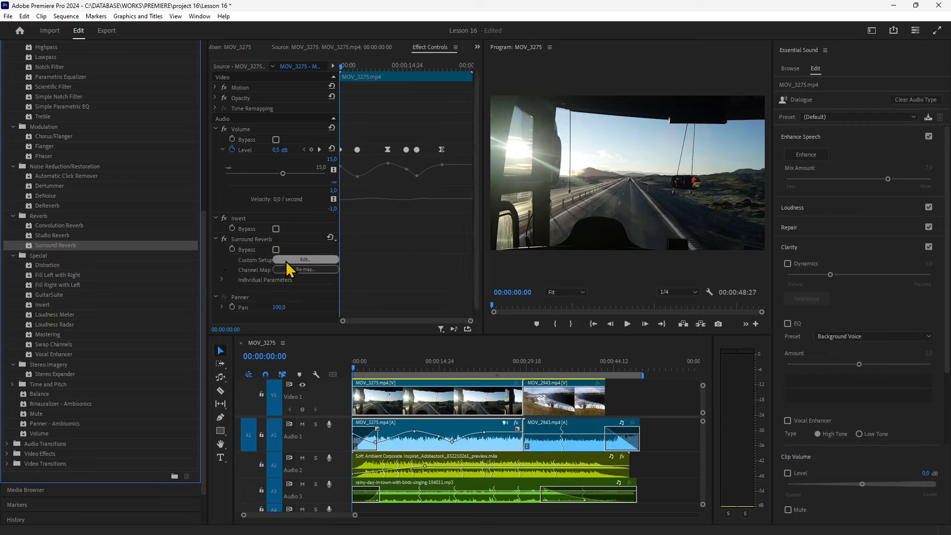
Step: Apply the Chorus/Flanger modulation effect to the MOV_3275.mp4 clip after the Surround Reverb effect
scroll(69, 272, up, 2)
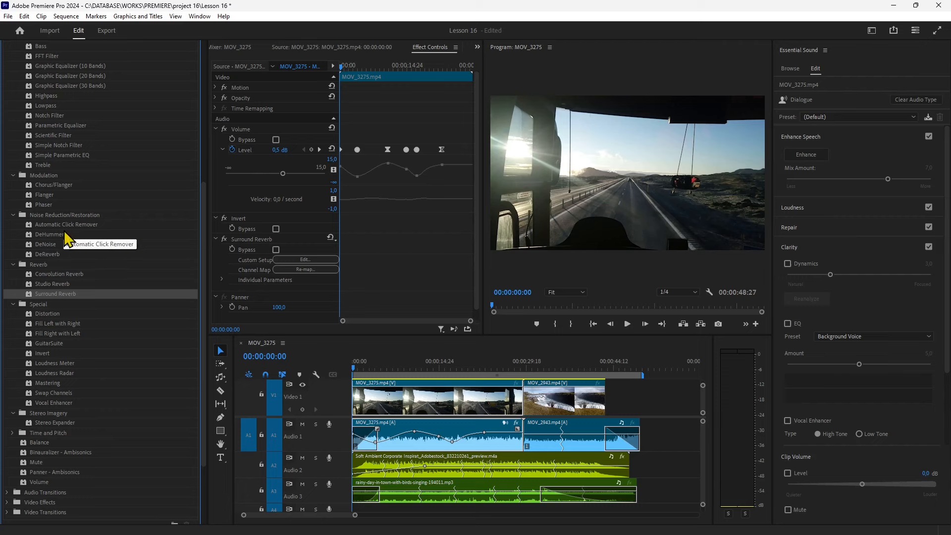
click(55, 185)
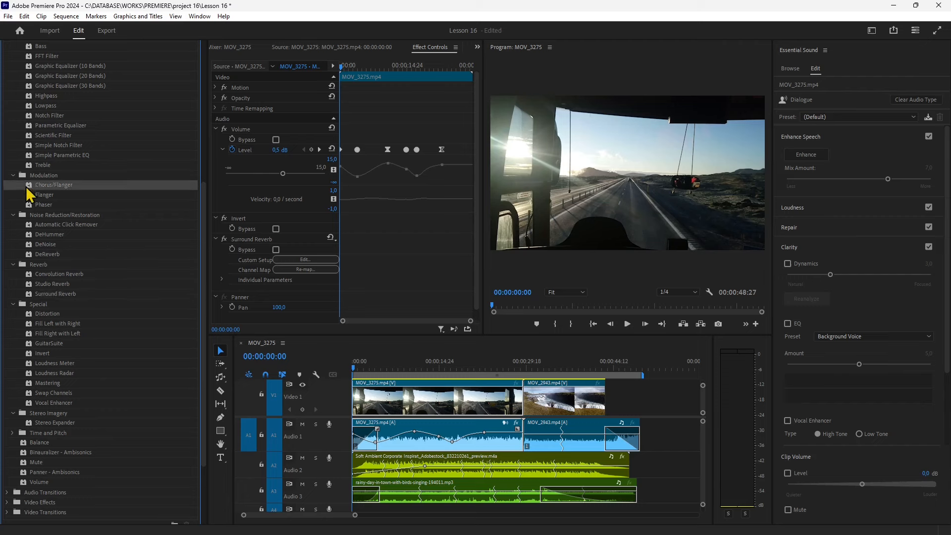
drag(57, 185, 286, 292)
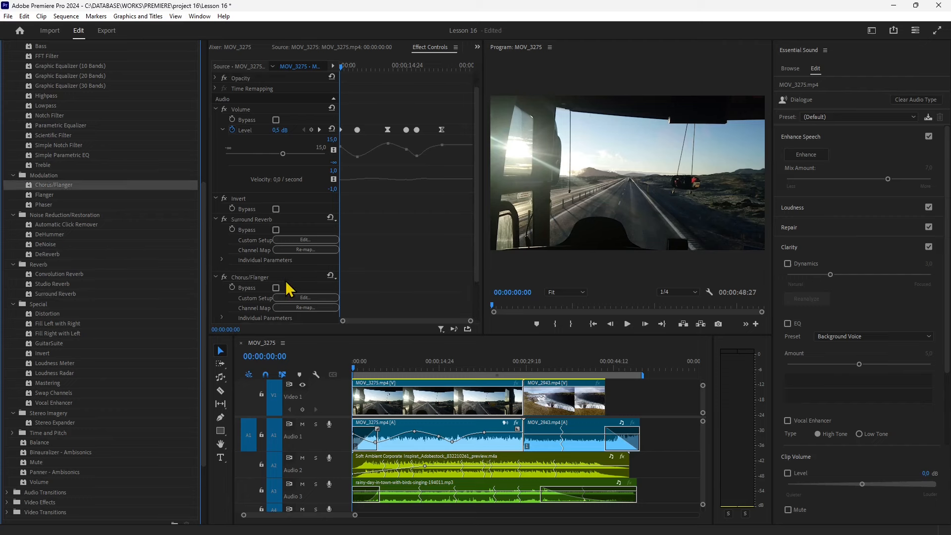
scroll(287, 283, down, 1)
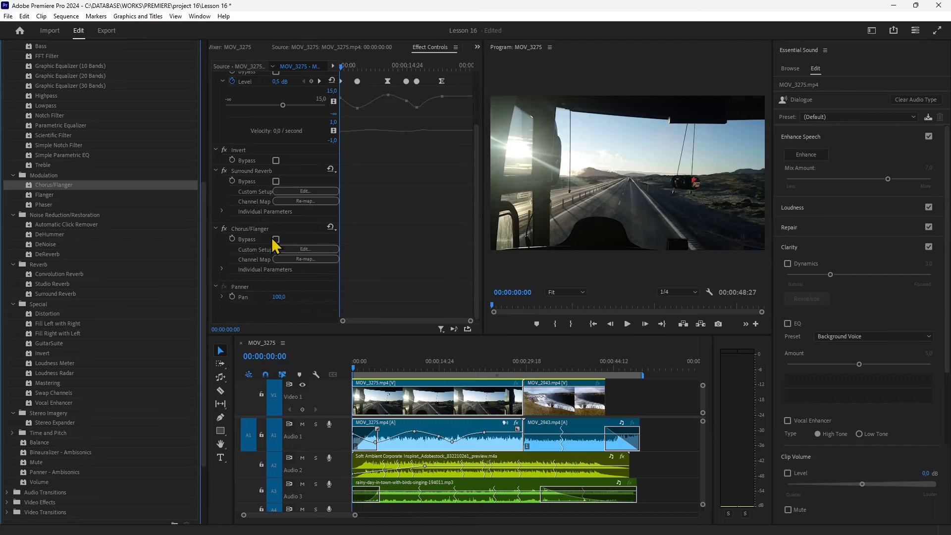
Step: Open the Chorus/Flanger custom setup, inspect its mode, speed, width, intensity and transience controls, and close it
click(305, 249)
click(450, 261)
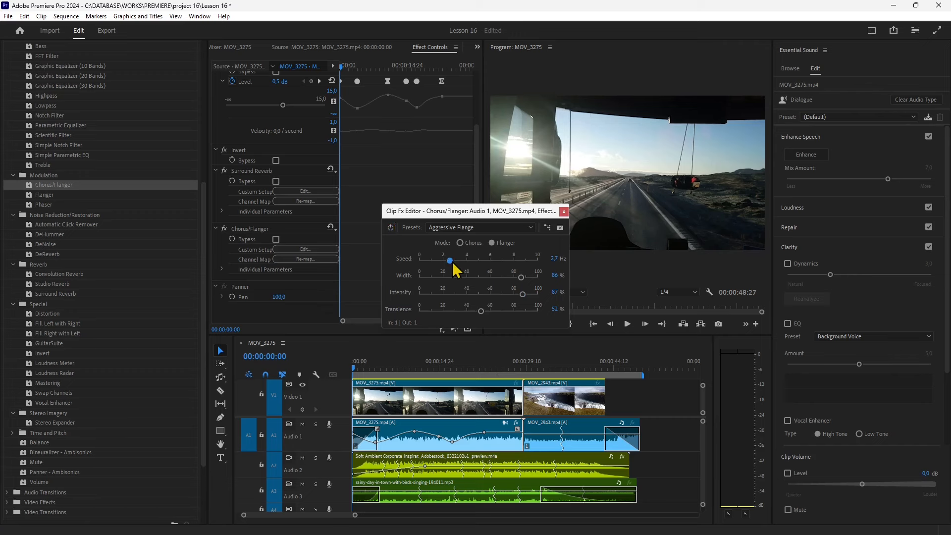
click(463, 246)
drag(450, 260, 528, 283)
click(480, 311)
click(563, 211)
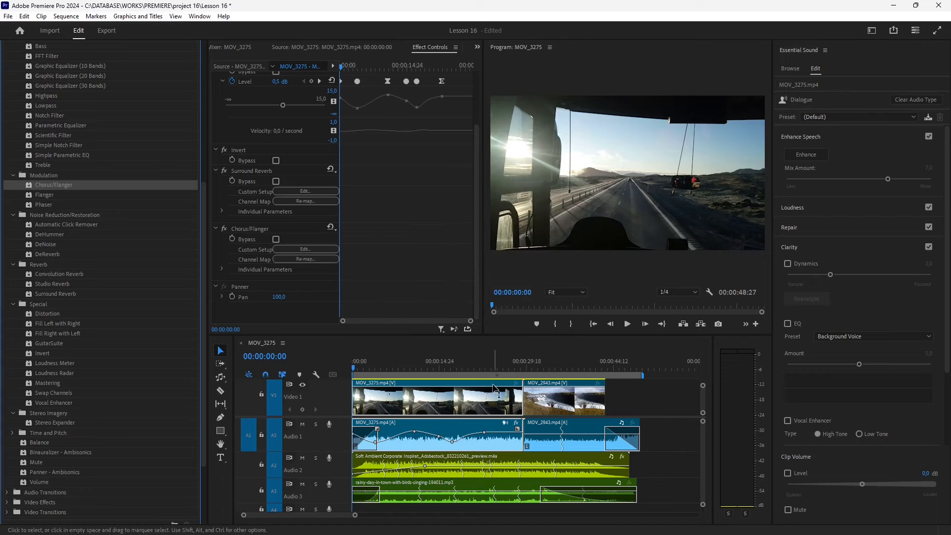
Step: Play the sequence from partway through MOV_3275.mp4 to hear the applied audio effects, and stop playback
click(403, 369)
click(628, 325)
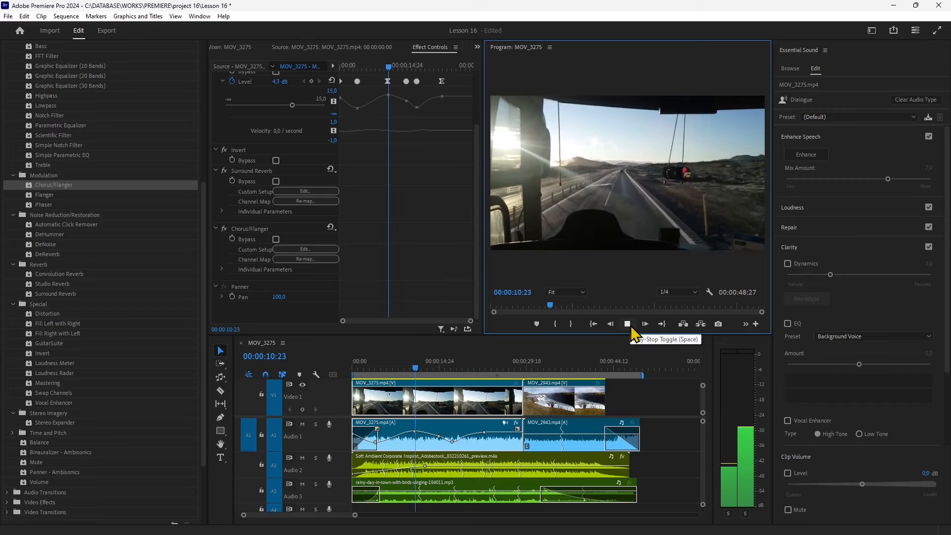
click(627, 324)
Step: Apply the Delay audio effect to the MOV_3275.mp4 clip and set its delay time to 1,560 seconds
scroll(111, 296, up, 2)
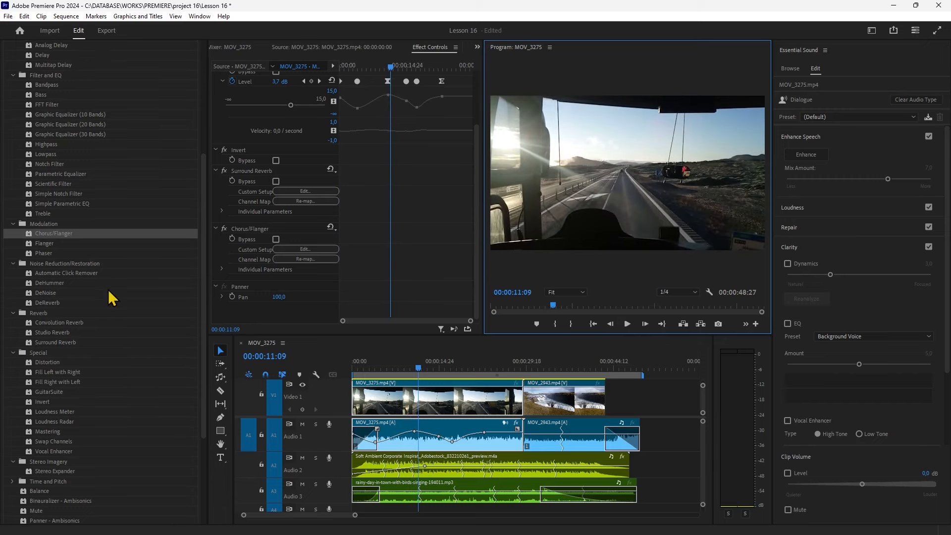
scroll(85, 298, up, 2)
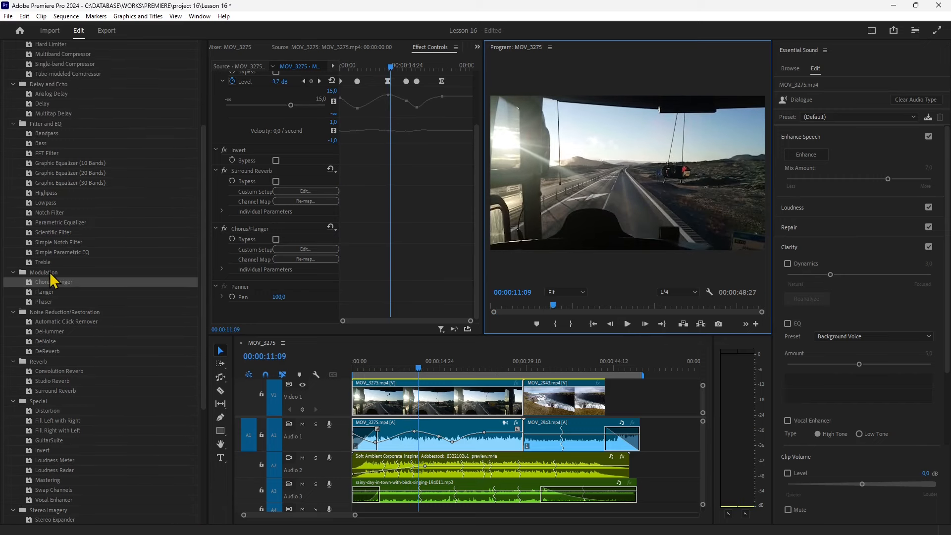
scroll(50, 275, up, 2)
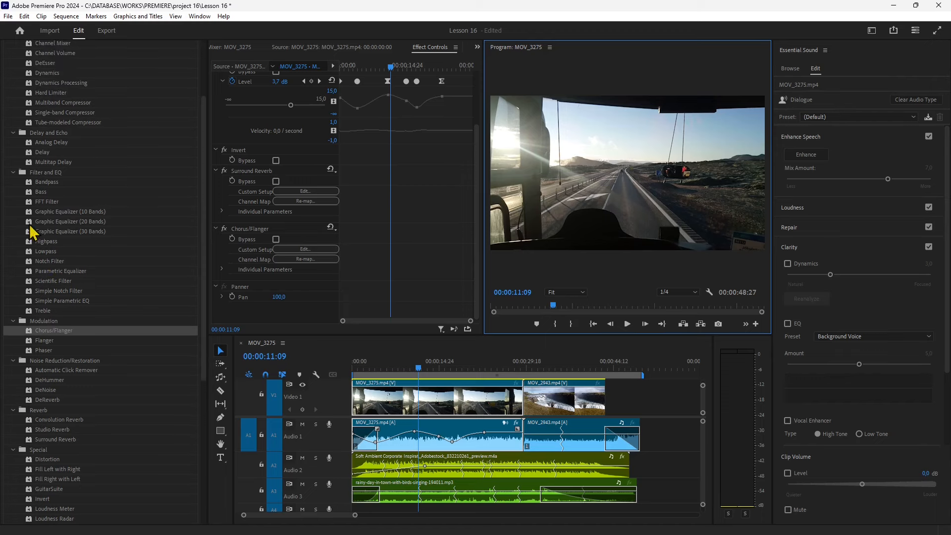
click(42, 153)
scroll(42, 303, up, 2)
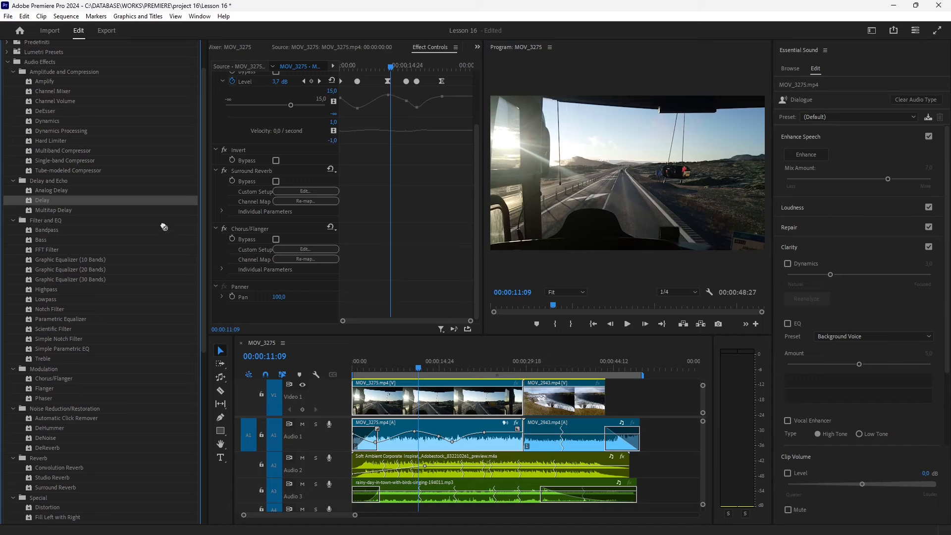
drag(164, 227, 291, 293)
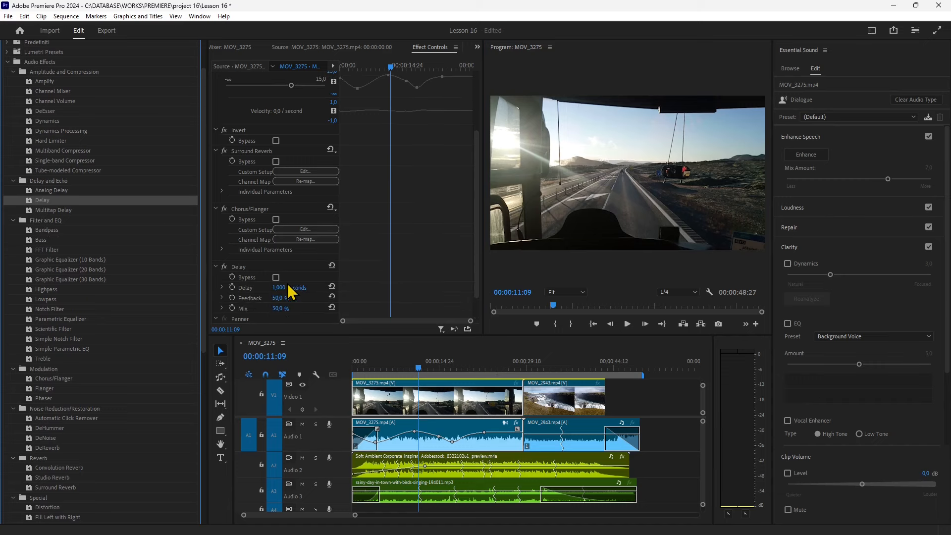
scroll(291, 292, down, 2)
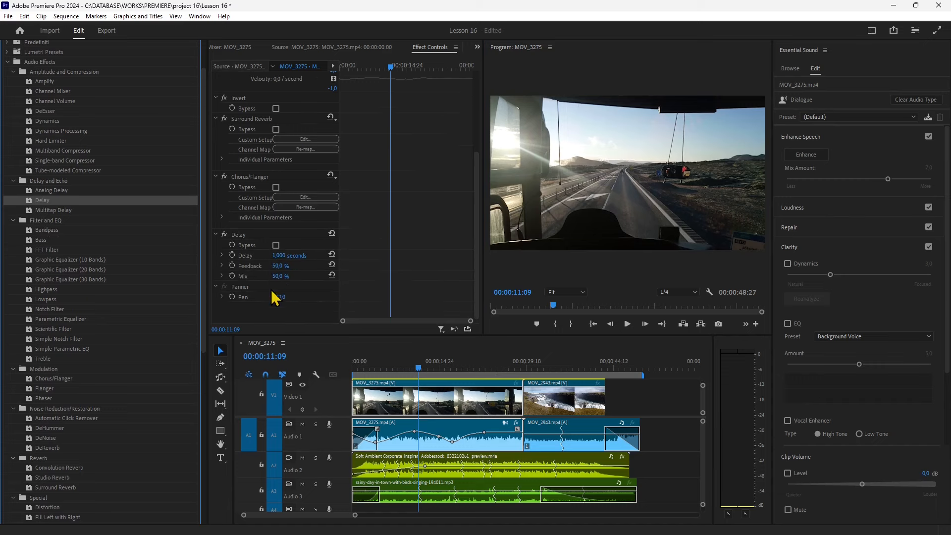
drag(289, 255, 296, 254)
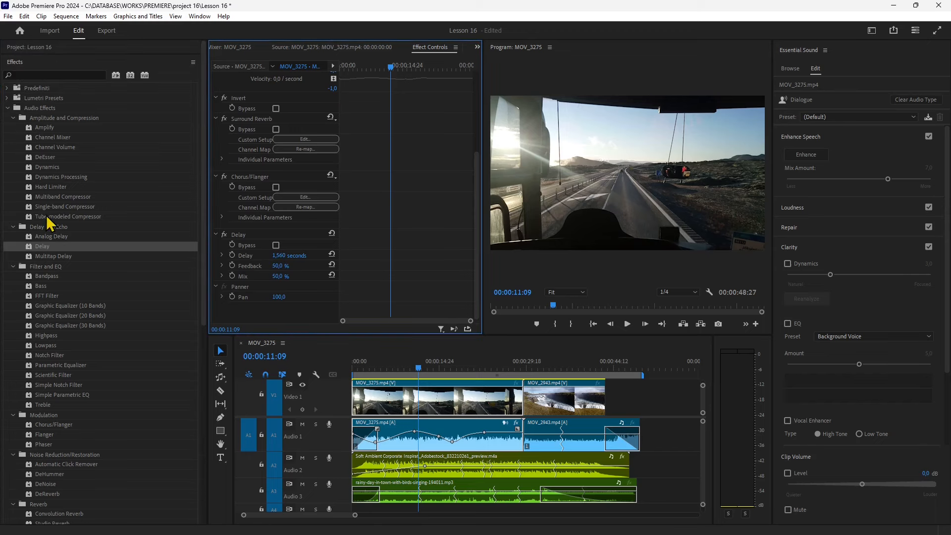
Step: Apply the DeNoise effect from Noise Reduction/Restoration to the MOV_2943.mp4 clip on Audio 1
click(50, 128)
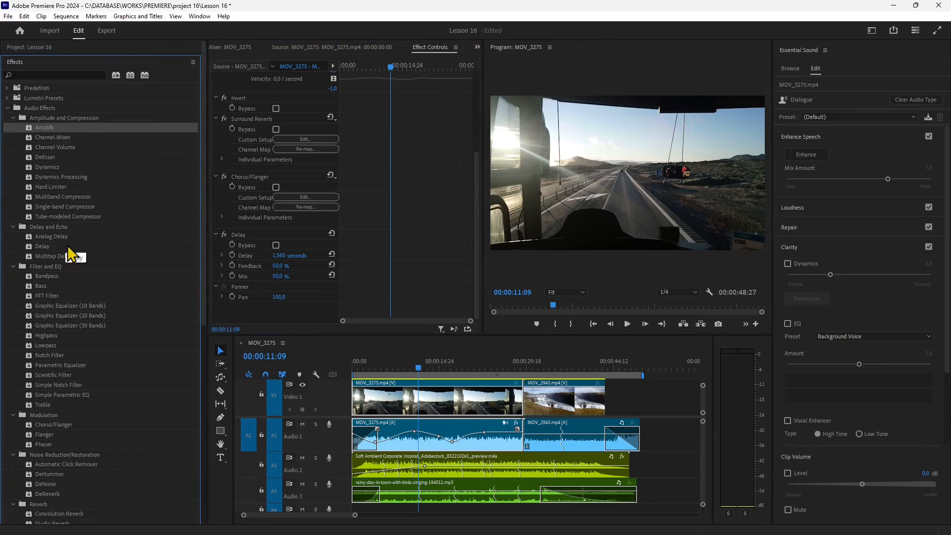
scroll(80, 364, down, 3)
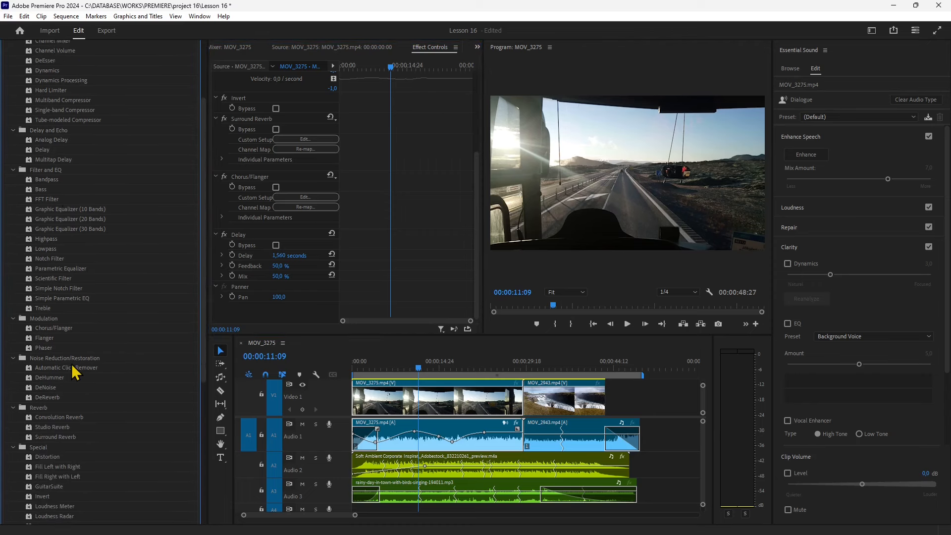
click(38, 358)
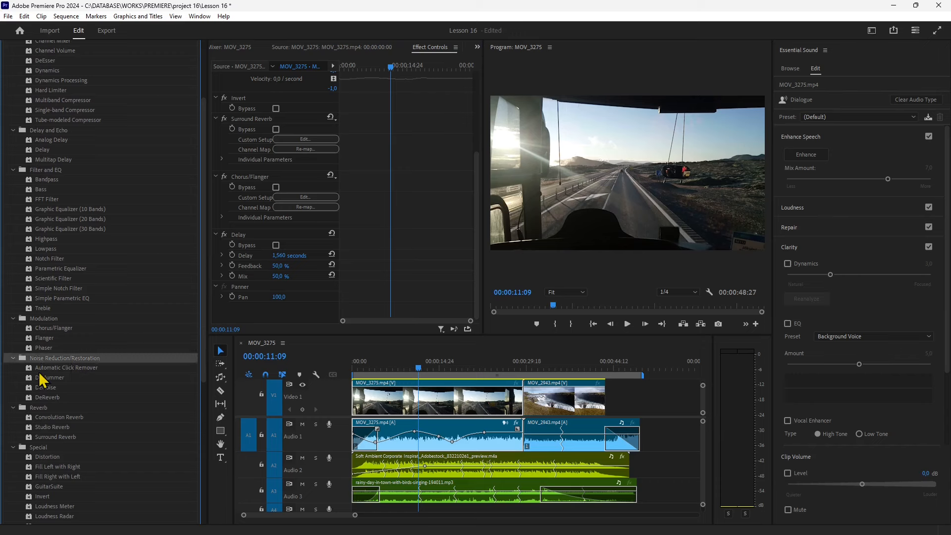
click(52, 378)
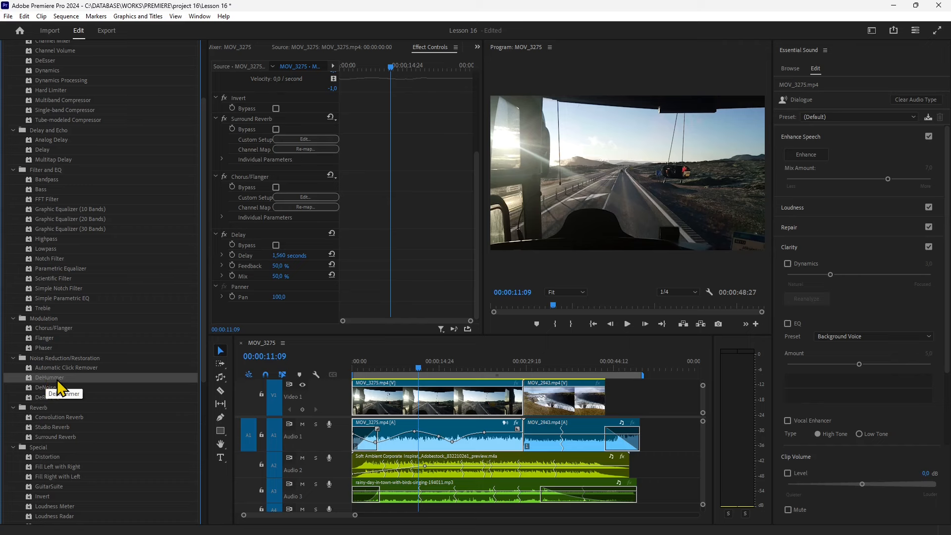
click(48, 390)
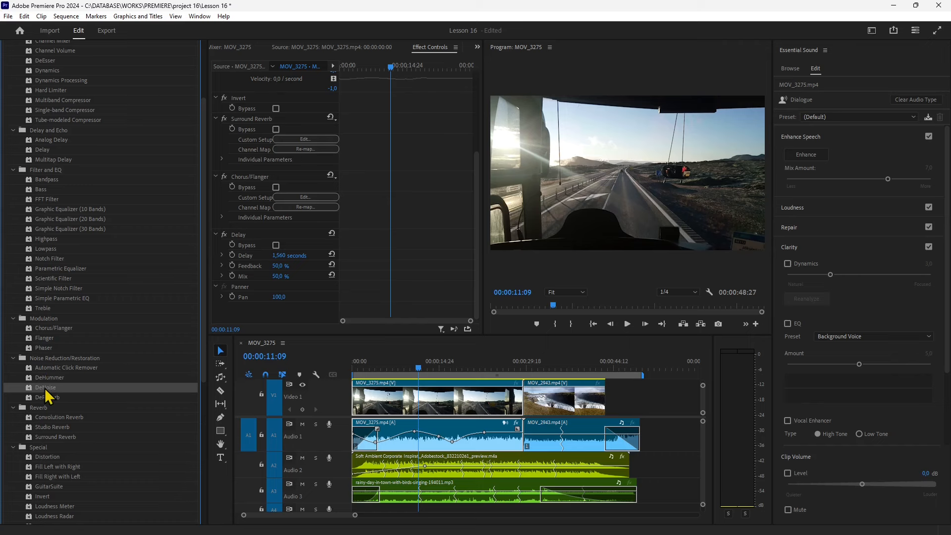
drag(51, 391, 565, 436)
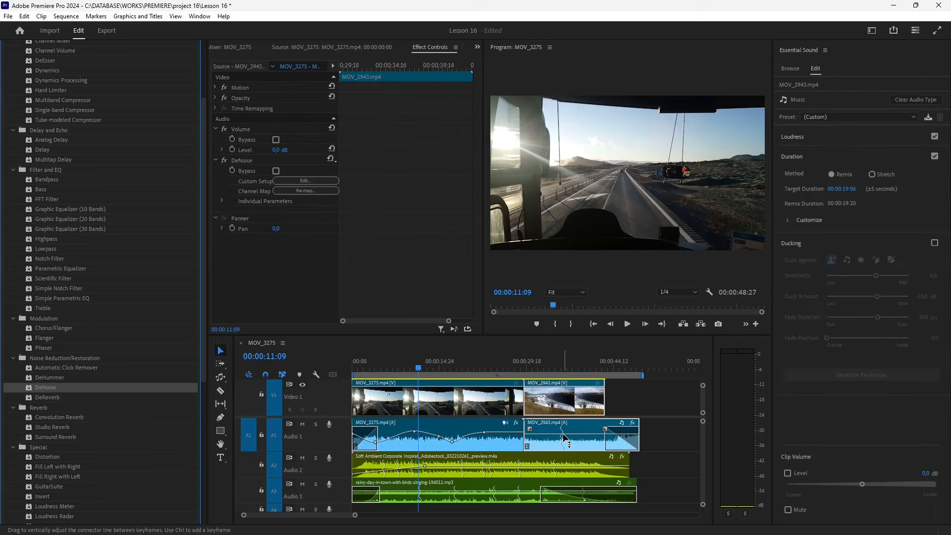
Step: Look through the remaining audio effects, including DeReverb and Balance, and move the playhead to 00:00:24:16
click(50, 398)
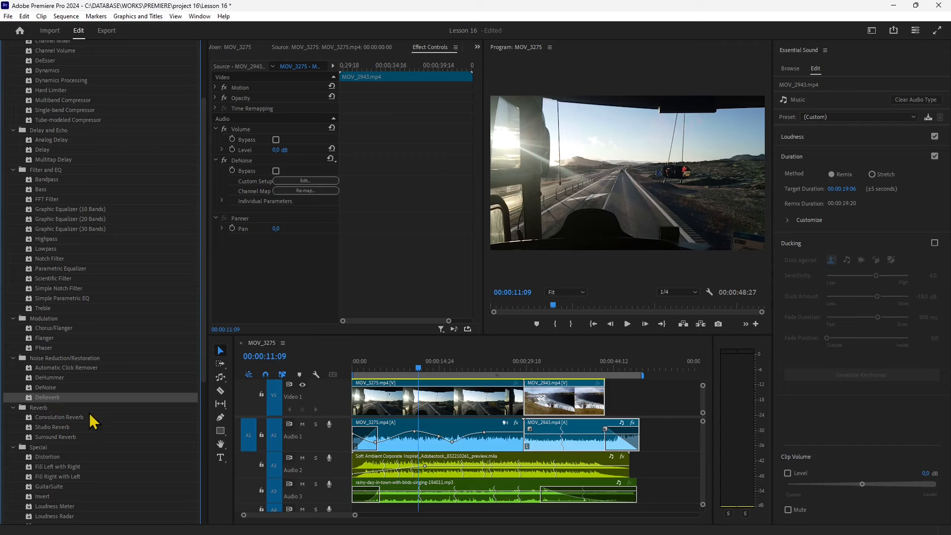
scroll(70, 421, down, 6)
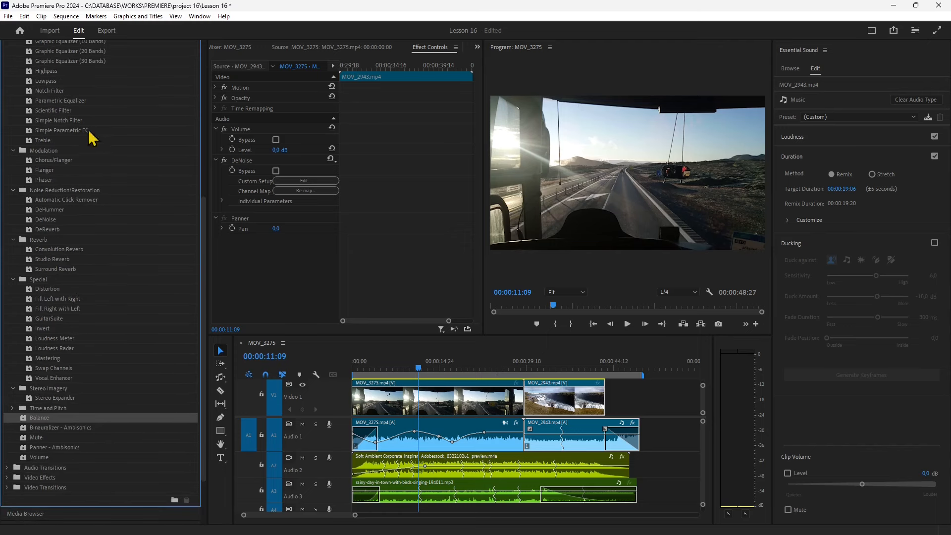
scroll(46, 322, up, 2)
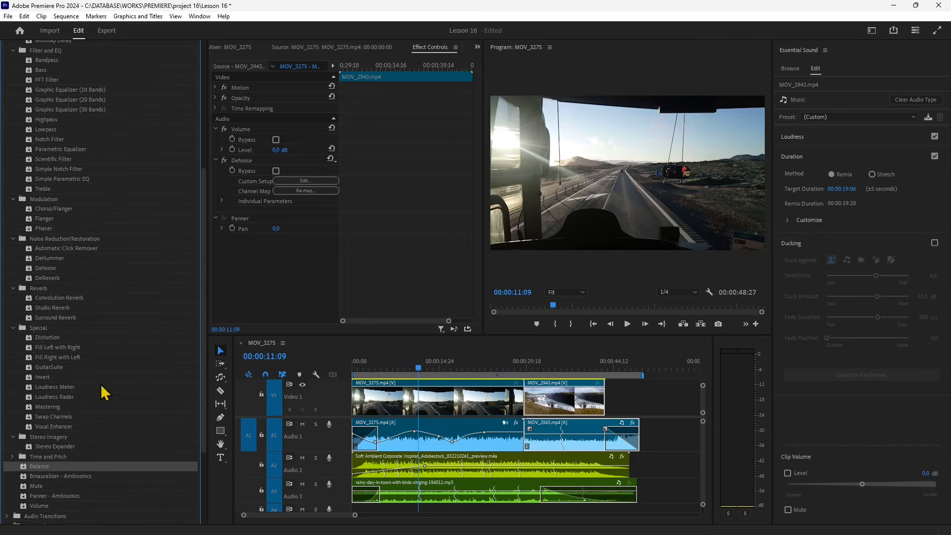
scroll(36, 132, up, 4)
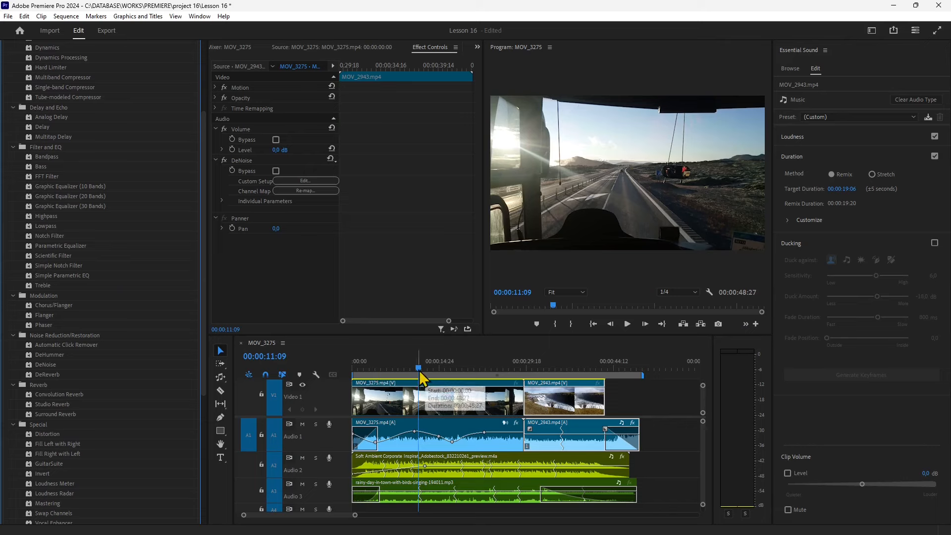
drag(420, 371, 456, 373)
drag(465, 375, 496, 380)
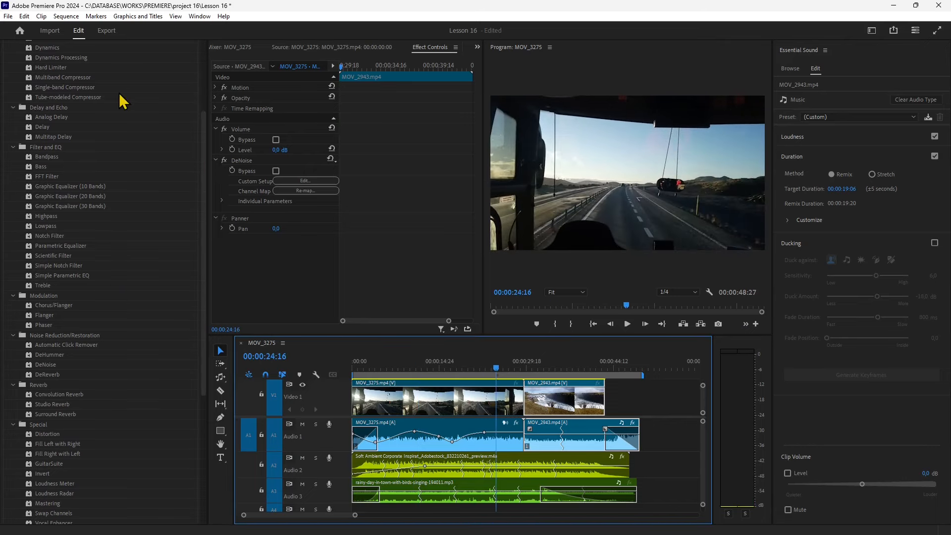